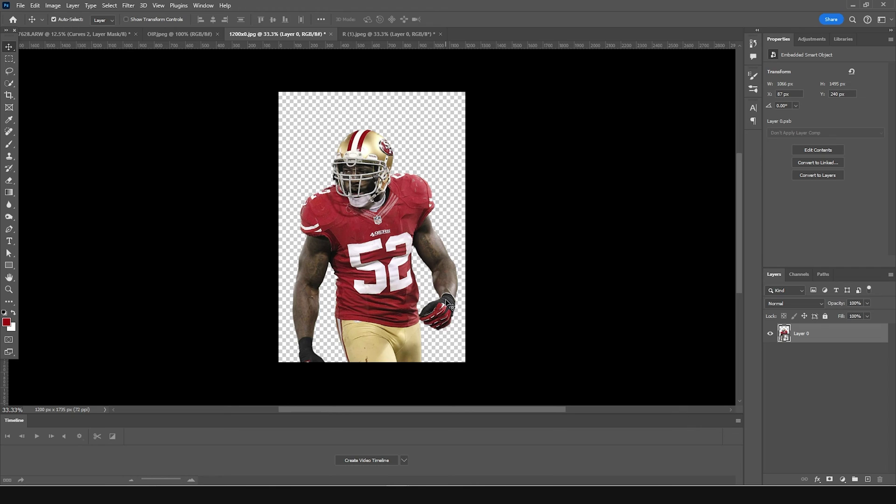
Step: Start a new document with the 4 × 5 in, 300 ppi portrait preset
key("ctrl")
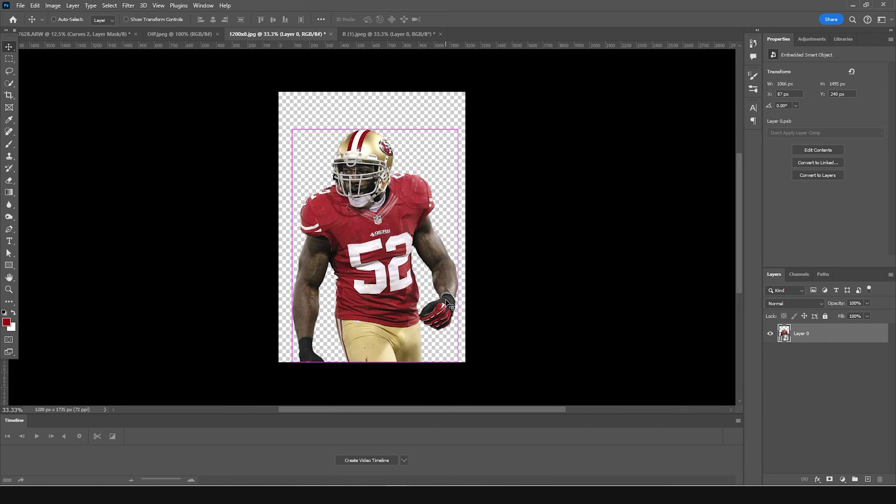
key("ctrl+n")
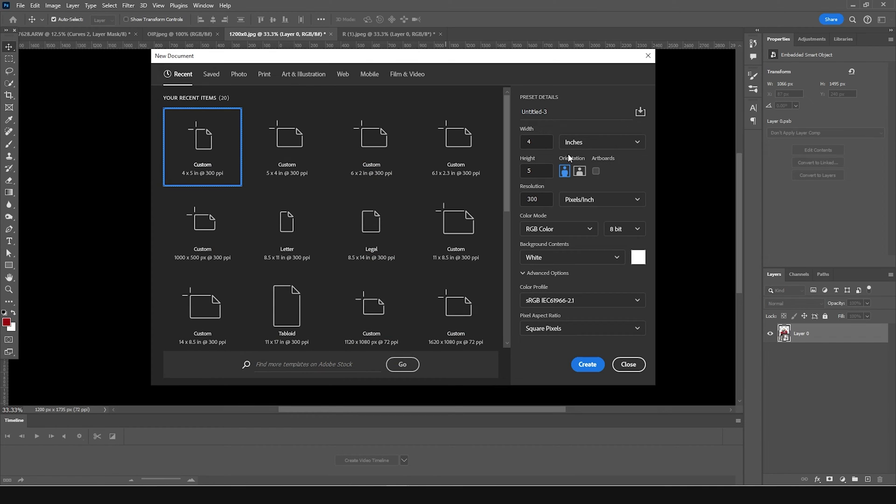
Step: Create the 4 × 5 in document and drag the crumpled paper image OIP.jpeg into it
left_click(584, 370)
left_click_drag(418, 255, 349, 261)
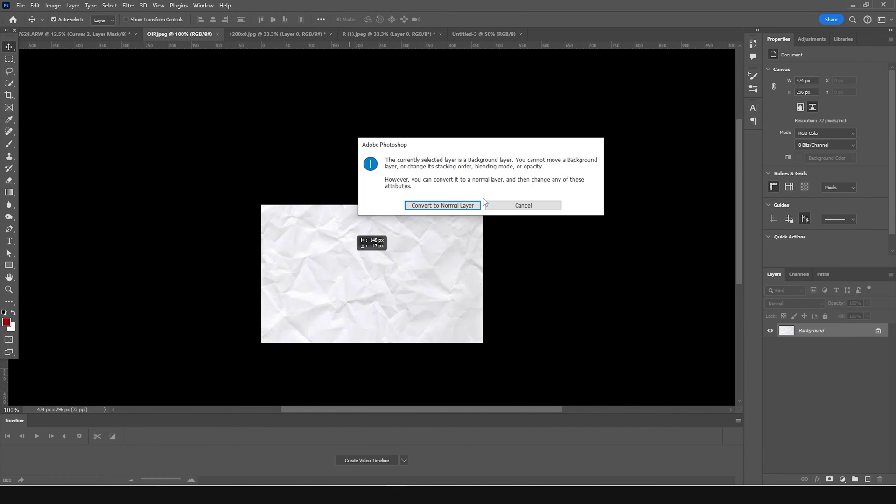
left_click(532, 206)
scroll(394, 263, "up", 1)
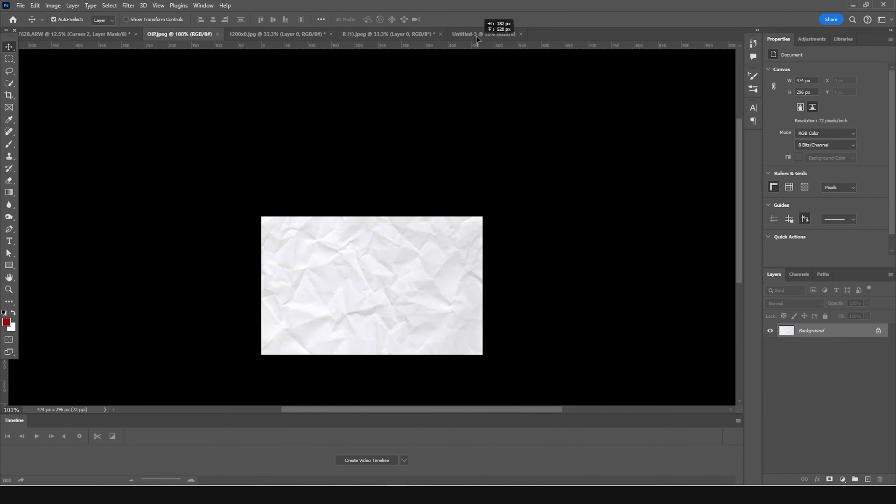
left_click_drag(476, 33, 382, 191)
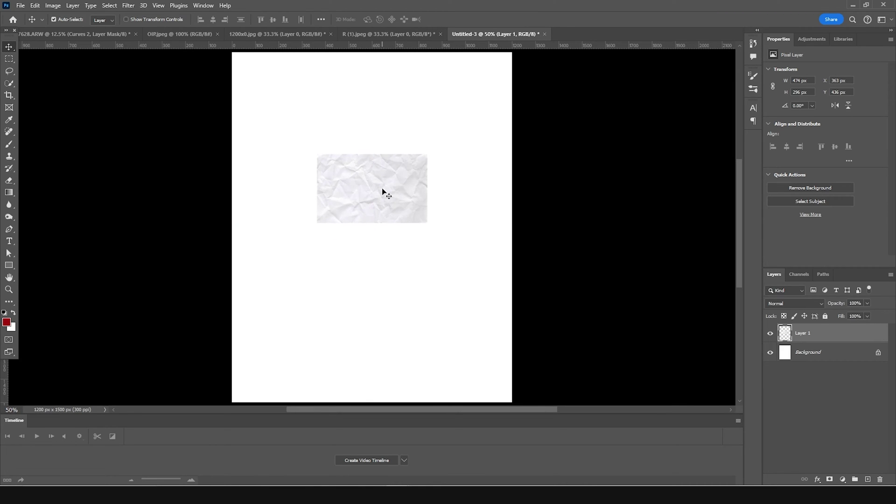
key("ctrl+minus")
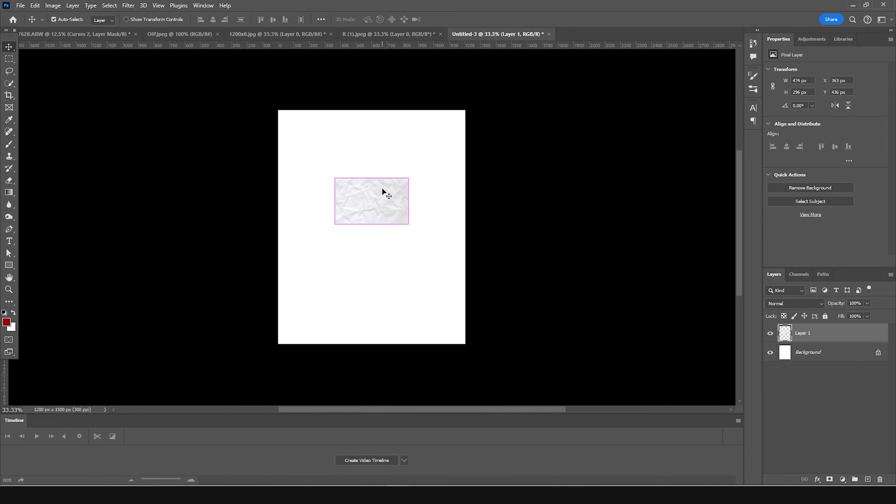
Step: Select the paper layer's pixels and invert the selection to the empty surrounding area
left_click(785, 333, "ctrl")
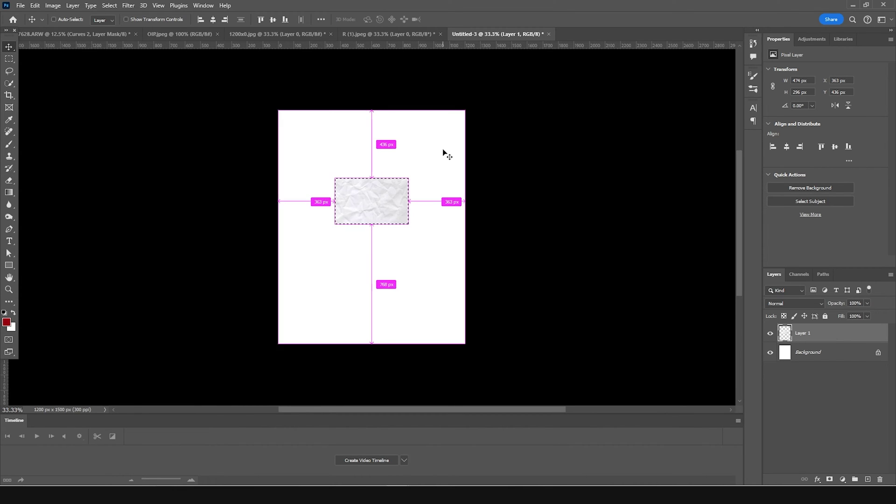
key("ctrl+shift+i")
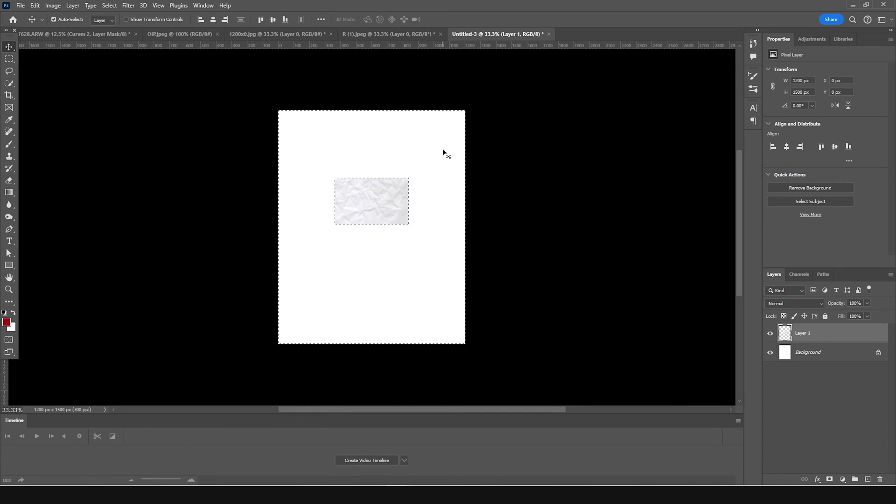
left_click(36, 5)
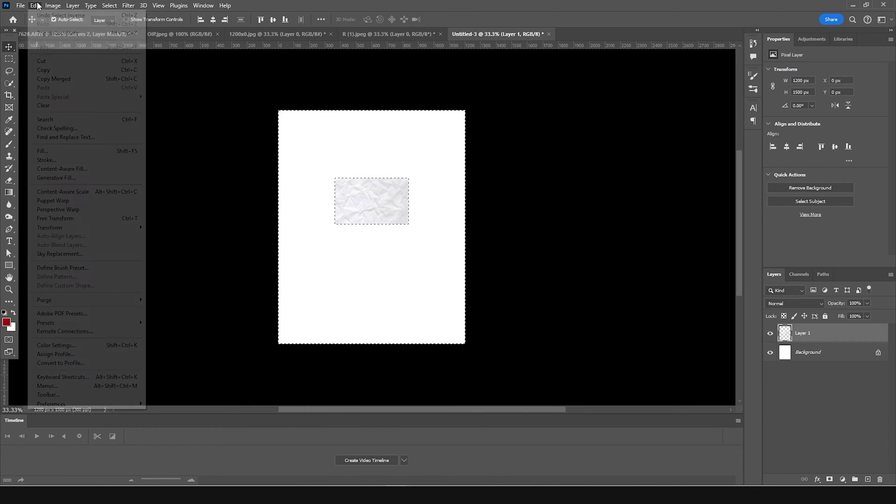
Step: Generative-fill the empty area with paper texture and merge it with the original paper layer
left_click(51, 180)
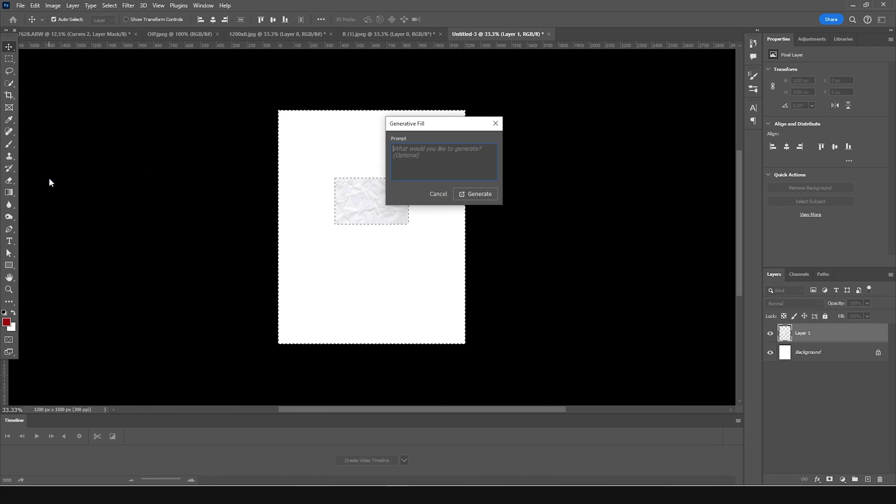
left_click(470, 194)
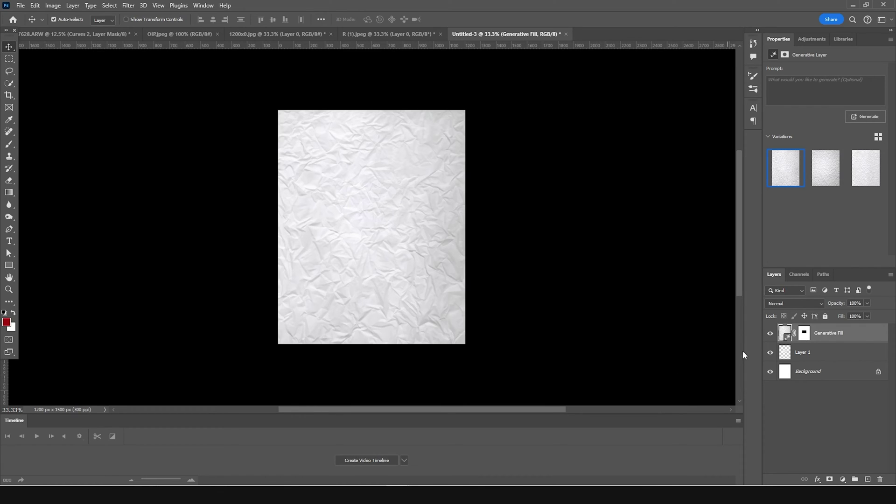
left_click(784, 352)
left_click(787, 336, "shift")
left_click_drag(787, 337, 784, 339)
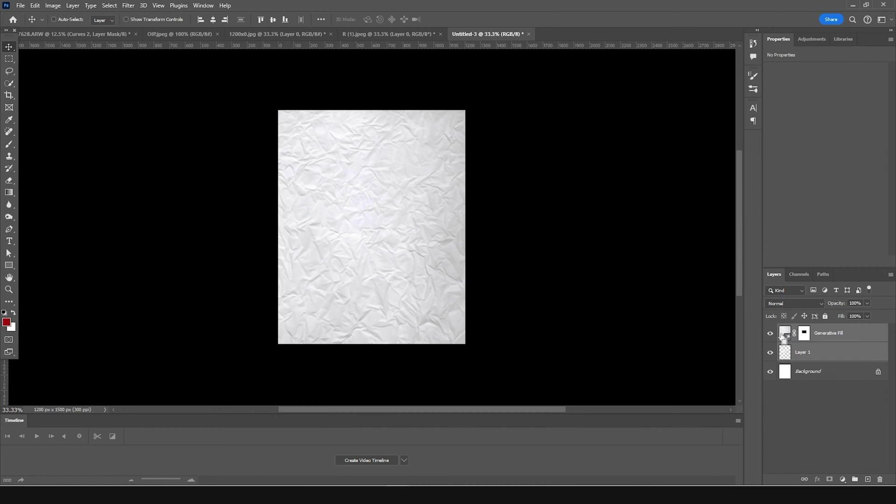
key("ctrl+e")
Step: Check the merged paper layer's visibility and begin renaming it as the paper texture
left_click(770, 334)
left_click(770, 333)
double_click(801, 335)
type("pa")
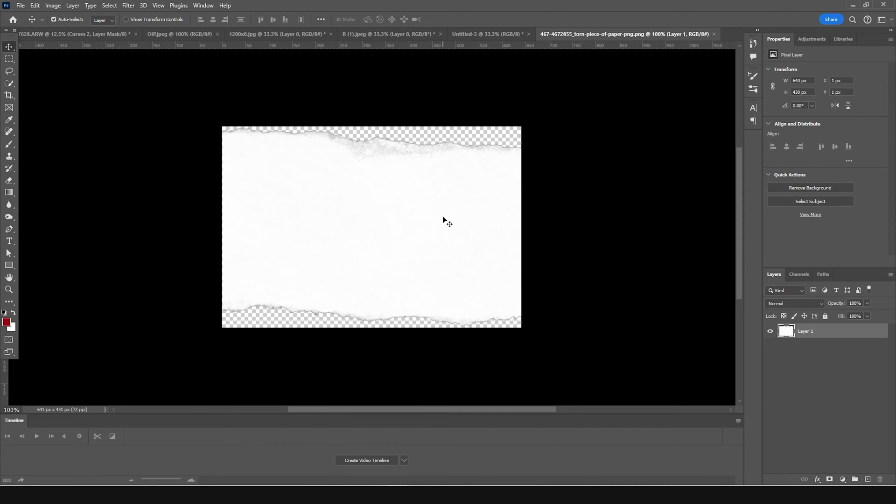
Step: Bring the torn paper strip into the poster and convert it to a smart object
left_click_drag(449, 166, 368, 143)
key("ctrl+t")
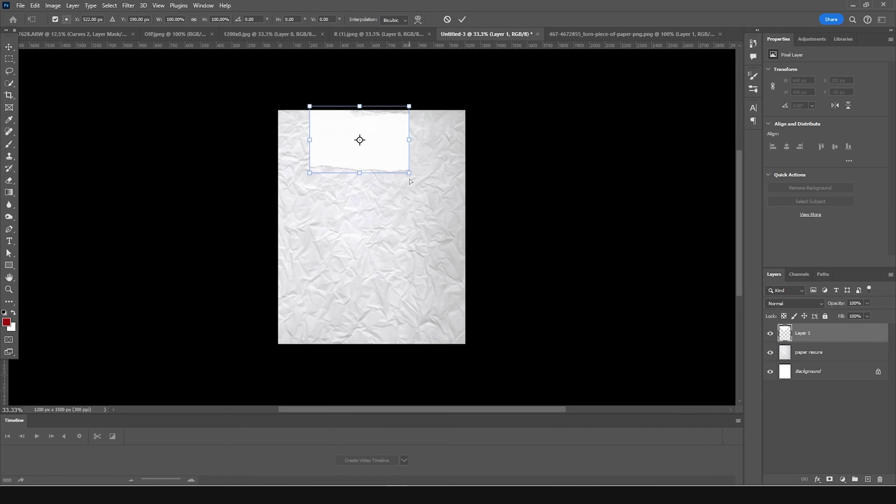
key("Return")
right_click(826, 333)
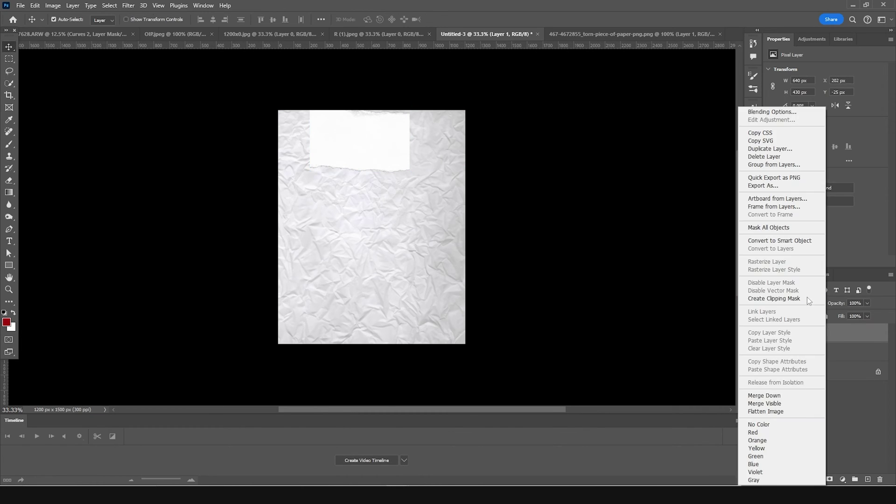
left_click(780, 241)
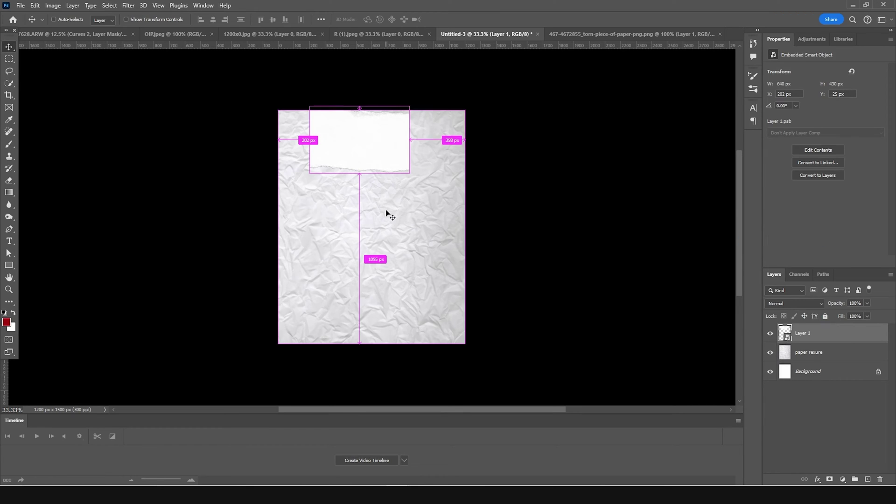
Step: Enlarge the torn strip to span the canvas width across the top, tilted about -4.93°
key("ctrl+t")
left_click_drag(409, 174, 435, 133)
left_click_drag(461, 165, 527, 167)
left_click_drag(436, 134, 432, 124)
left_click_drag(501, 171, 508, 175)
left_click_drag(439, 123, 434, 114)
left_click_drag(508, 139, 484, 159)
left_click_drag(505, 144, 512, 115)
left_click_drag(427, 125, 426, 119)
left_click_drag(514, 107, 518, 133)
key("Return")
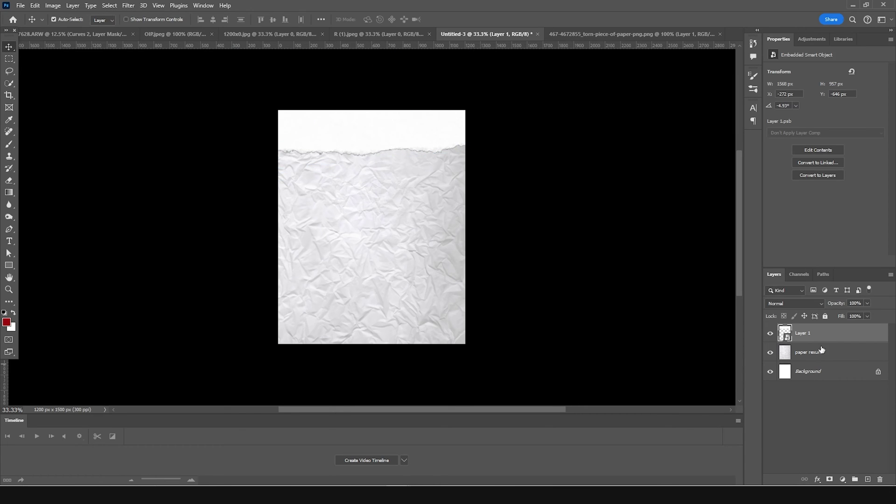
left_click(812, 352)
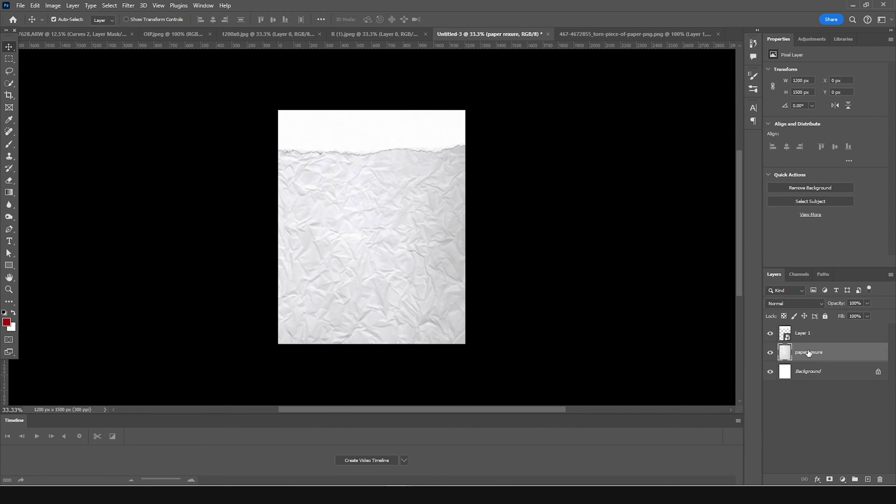
Step: Move the paper texture layer above the torn strip and clip it to the strip
left_click(818, 386)
left_click_drag(818, 352, 821, 330)
right_click(821, 331)
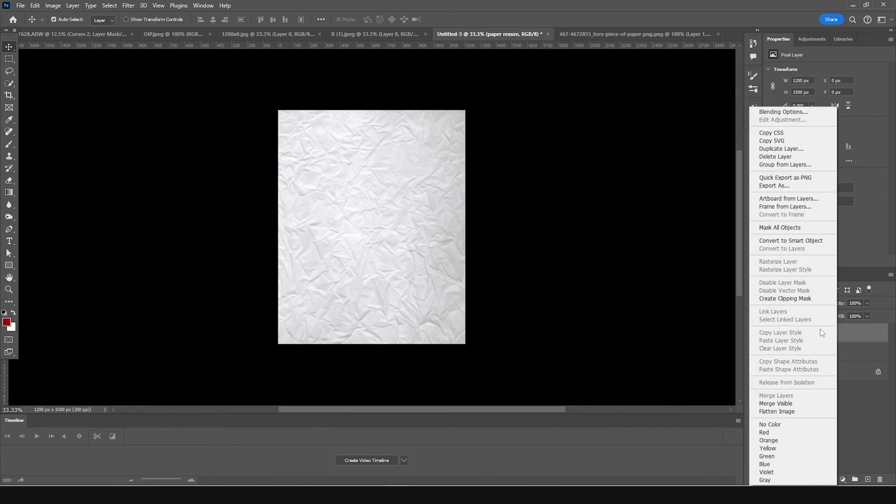
left_click(803, 298)
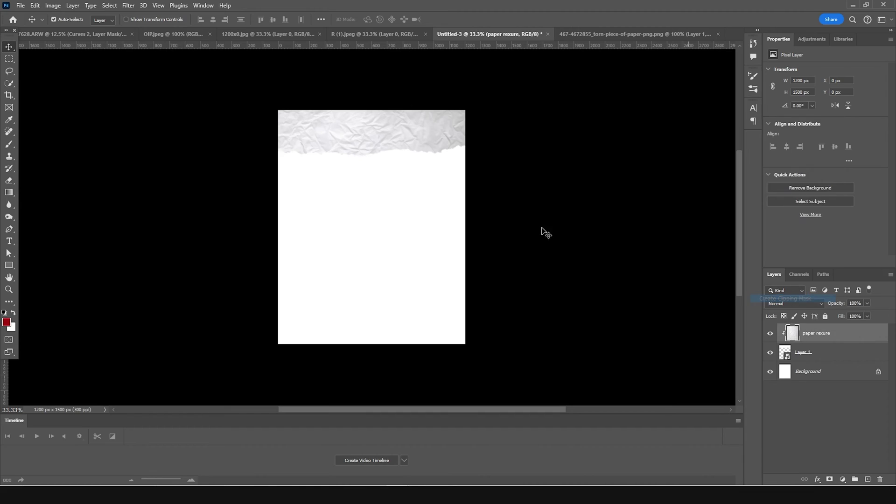
Step: Duplicate the torn strip together with its clipped paper texture
left_click(804, 346)
left_click(804, 335, "shift")
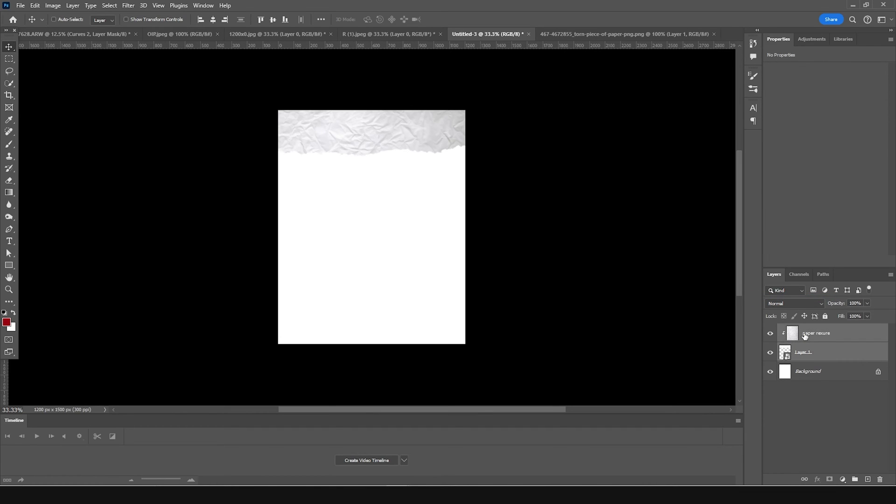
key("ctrl+j")
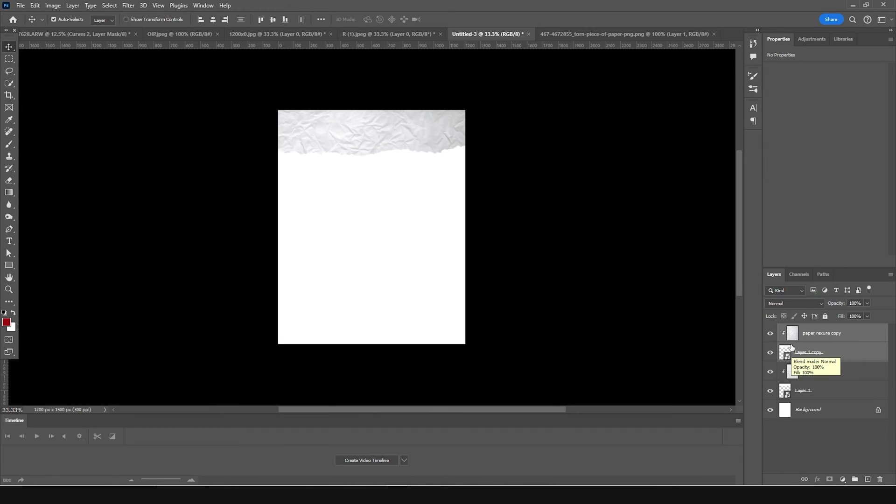
left_click(788, 357)
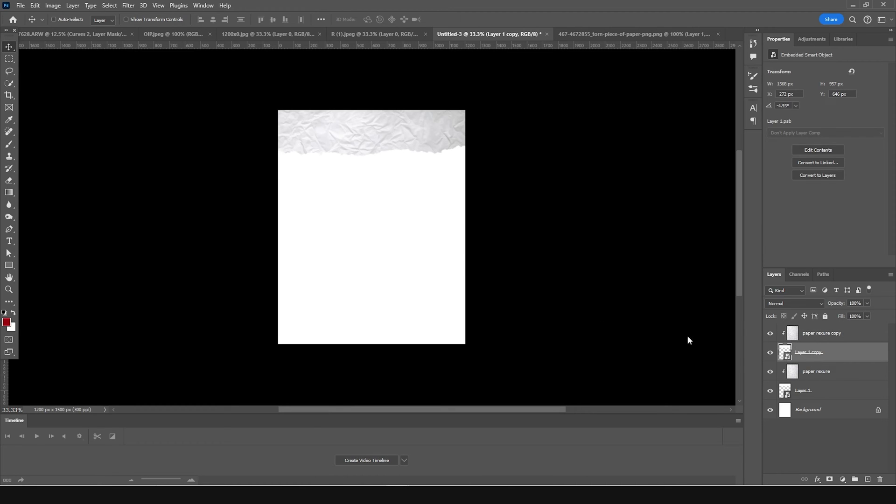
Step: Move the copied strip to the bottom of the canvas and adjust its tilt
key("ctrl+t")
left_click_drag(443, 125, 446, 379)
left_click_drag(496, 270, 498, 258)
left_click_drag(450, 315, 452, 329)
left_click_drag(472, 275, 479, 261)
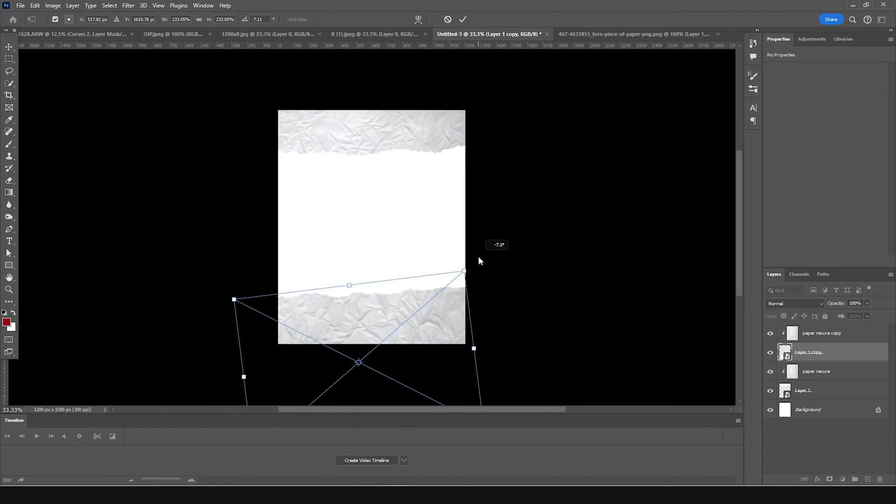
left_click_drag(438, 307, 447, 315)
left_click_drag(480, 275, 488, 284)
left_click_drag(428, 338, 426, 334)
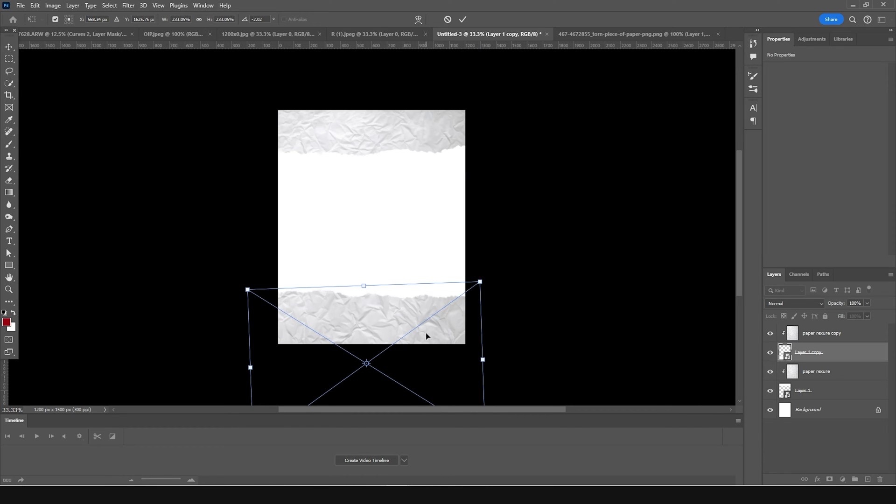
key("Return")
Step: Set 'paper rexure copy' to 39% opacity and 'paper rexure' to 48% opacity
left_click(527, 246)
left_click(367, 144)
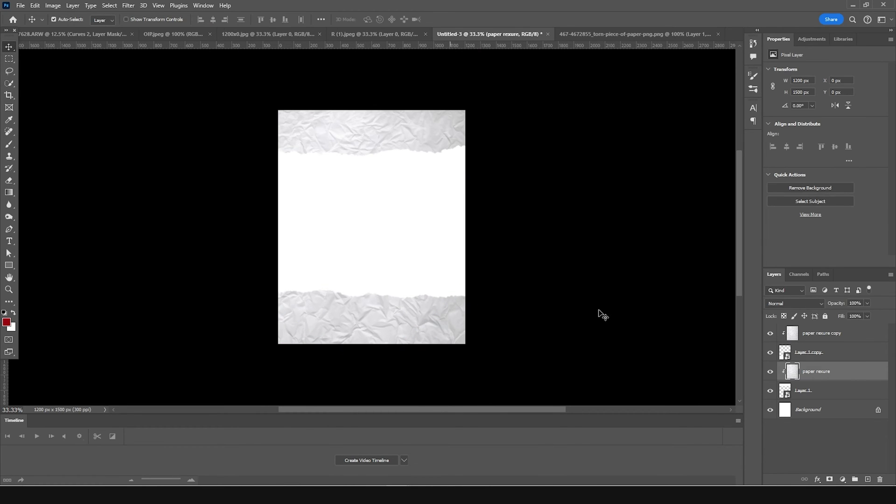
left_click(787, 355)
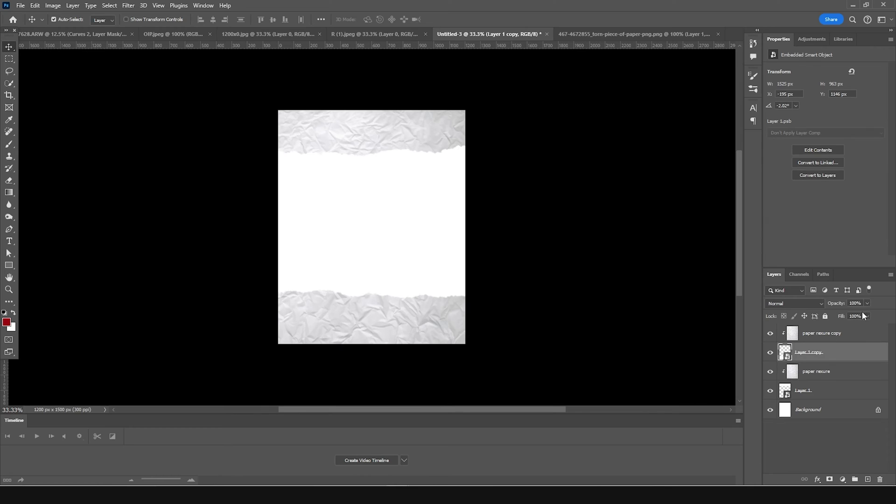
left_click(845, 341)
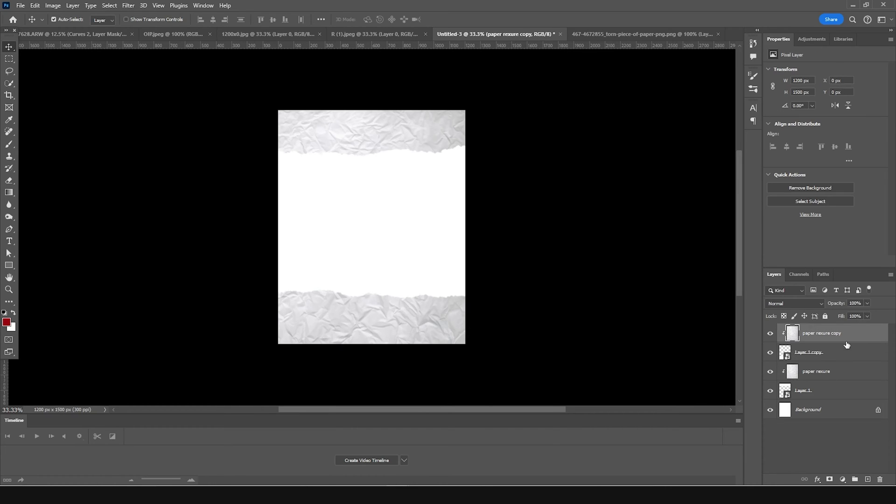
left_click(866, 303)
left_click(840, 313)
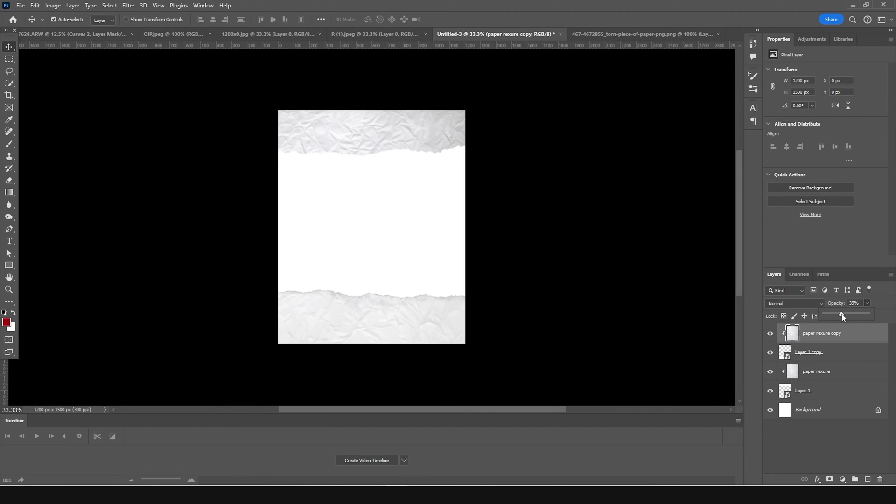
left_click(803, 375)
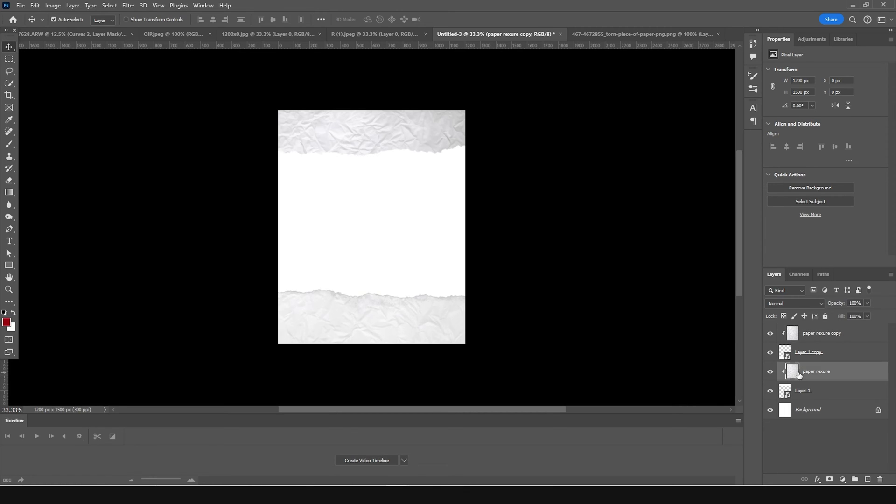
left_click(866, 304)
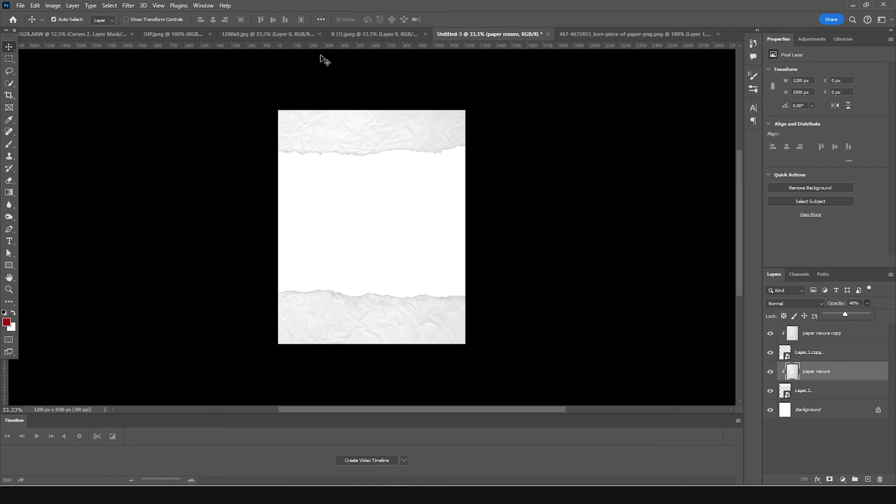
left_click(377, 35)
Step: Bring the football player cutout into the poster and move its layer to the top
left_click_drag(400, 206, 329, 288)
left_click_drag(797, 373, 812, 328)
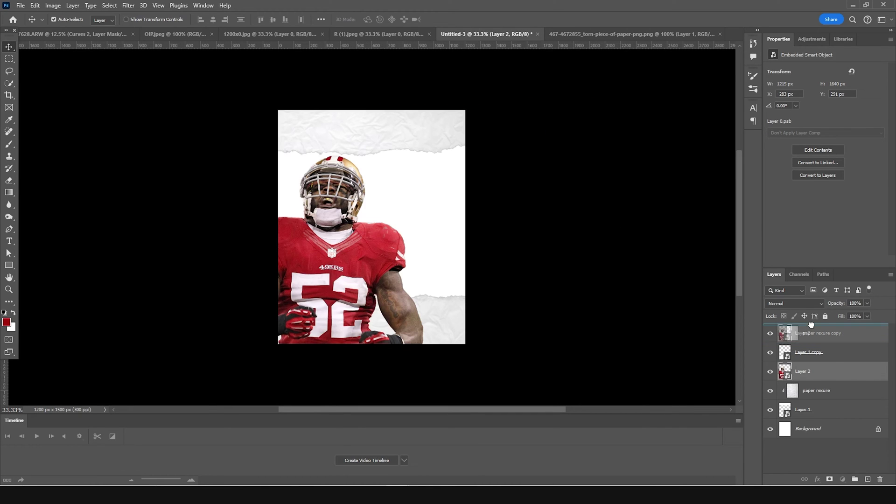
key("ctrl")
Step: Scale the player to about 51% and centre it along the poster's bottom edge
key("ctrl+t")
left_click_drag(423, 156, 390, 201)
left_click_drag(338, 288, 376, 310)
left_click_drag(428, 221, 416, 235)
left_click_drag(386, 293, 388, 294)
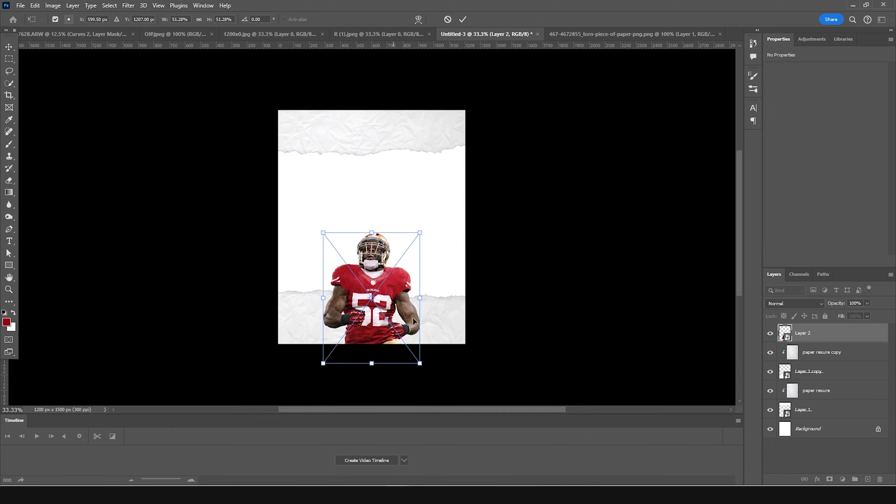
key("Down")
key("Down")
key("Down")
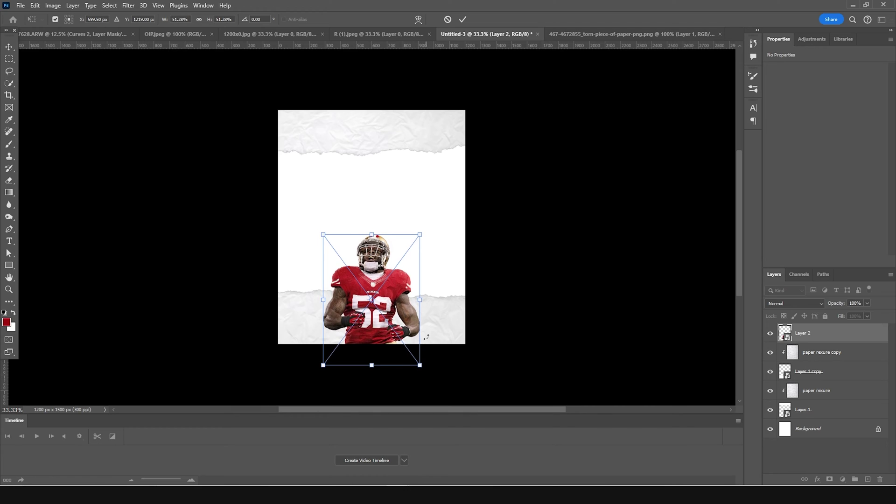
key("Return")
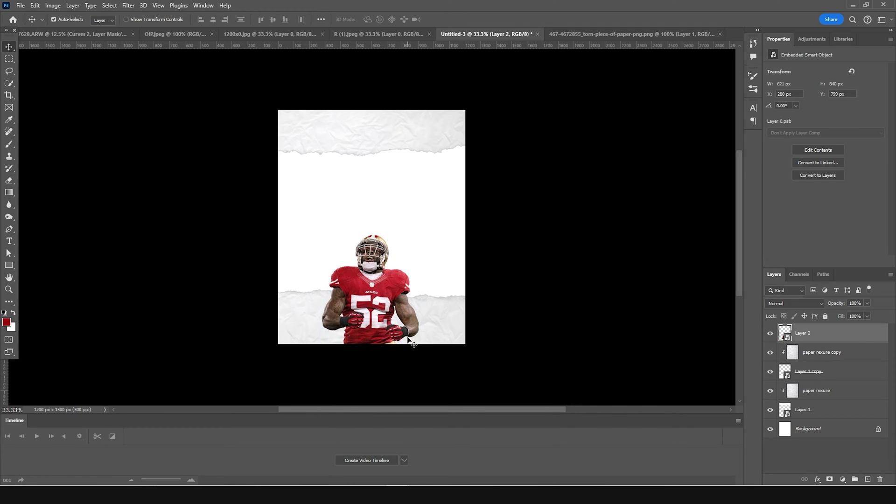
key("ctrl+t")
left_click_drag(401, 283, 404, 285)
key("Return")
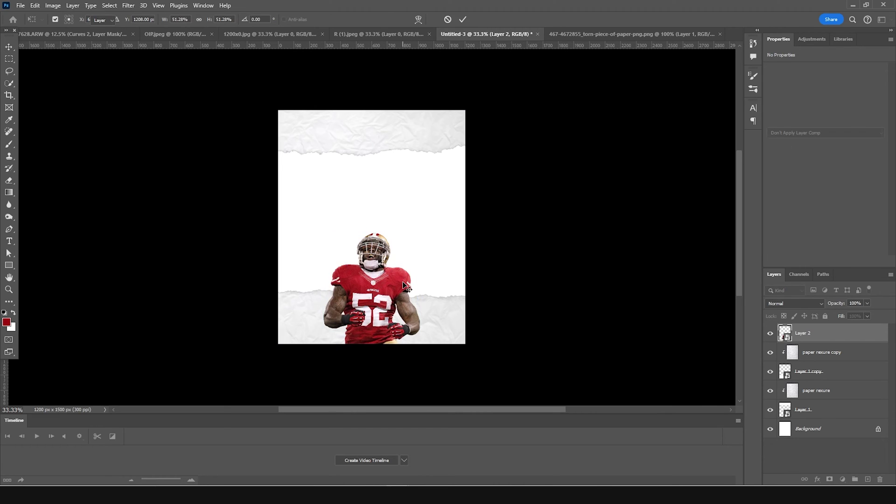
left_click(548, 308)
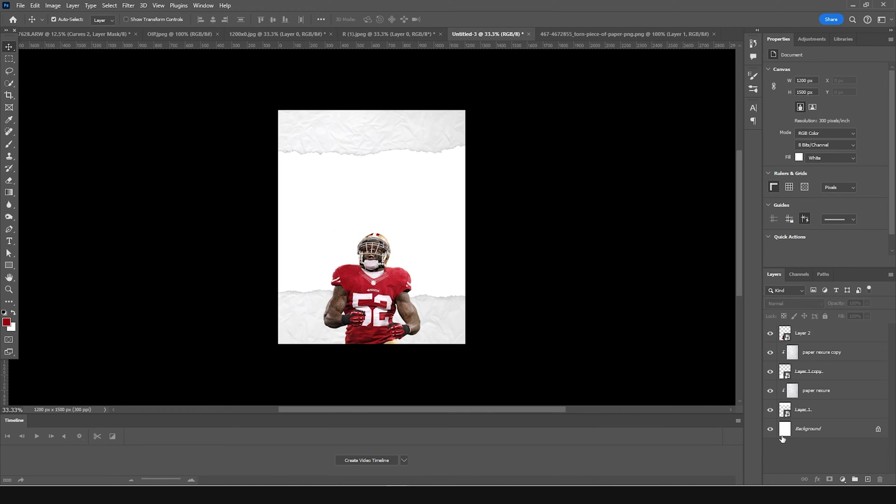
Step: Add a Solid Color fill layer above Background in jersey-sampled dark red #971912
left_click(800, 433)
left_click(842, 481)
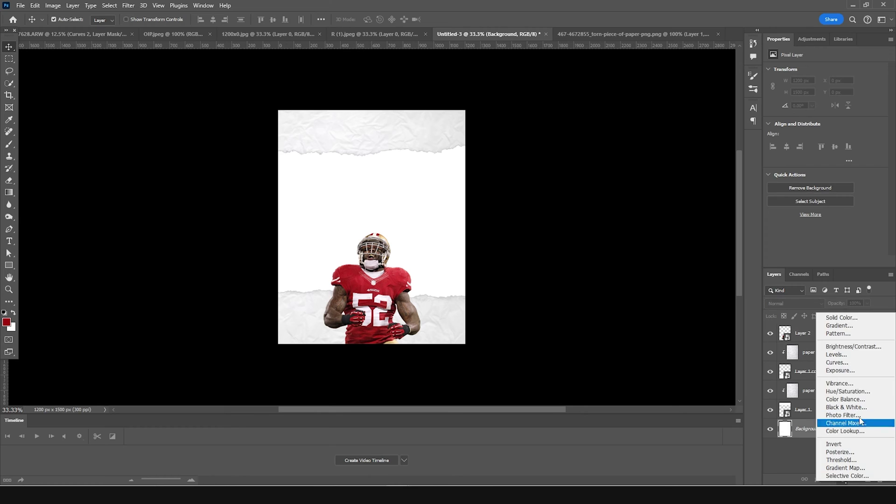
left_click(843, 322)
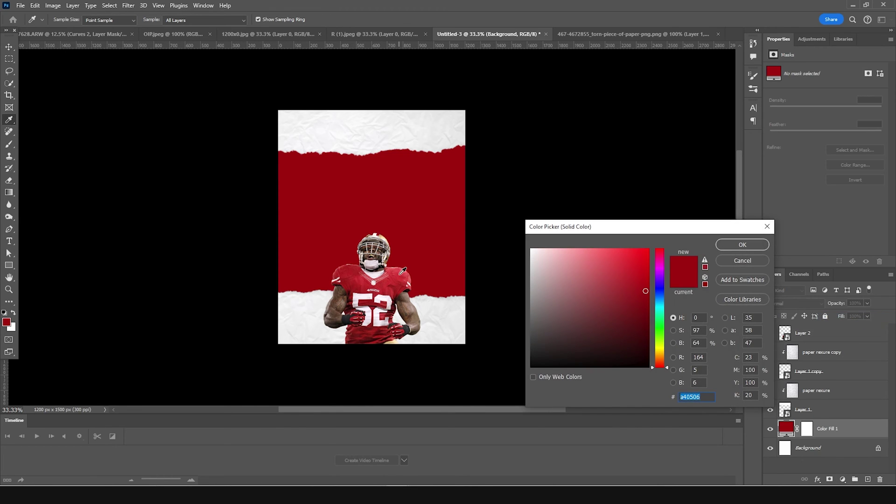
left_click(404, 270)
left_click(385, 289)
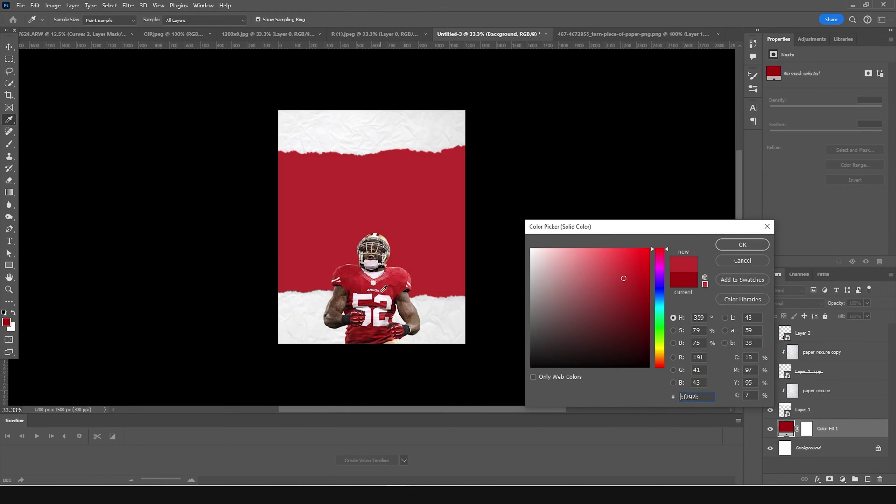
left_click(357, 288)
left_click(358, 288)
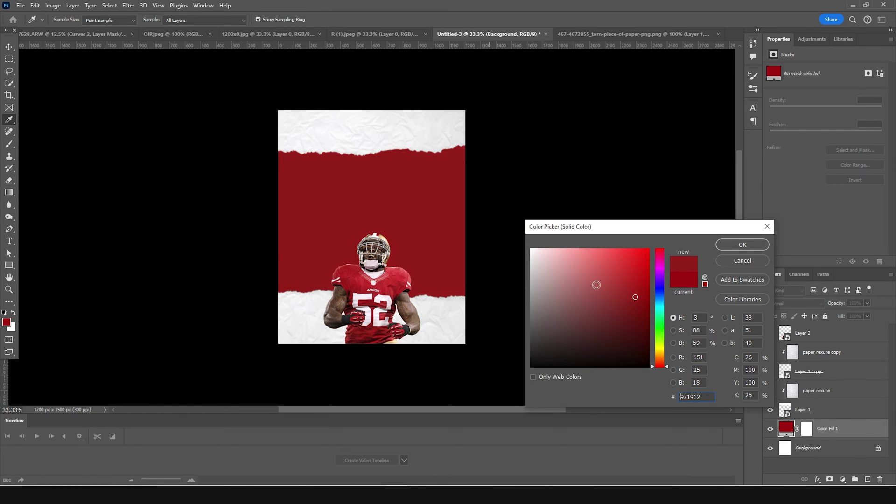
left_click(751, 248)
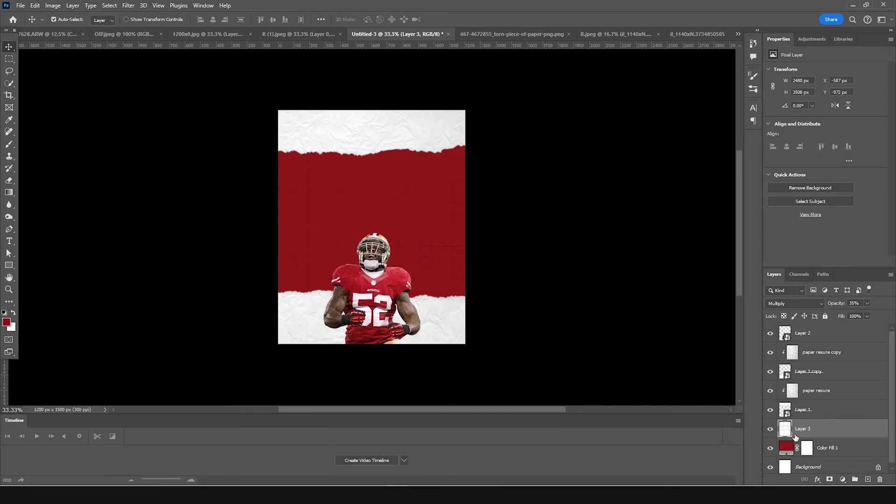
left_click(704, 33)
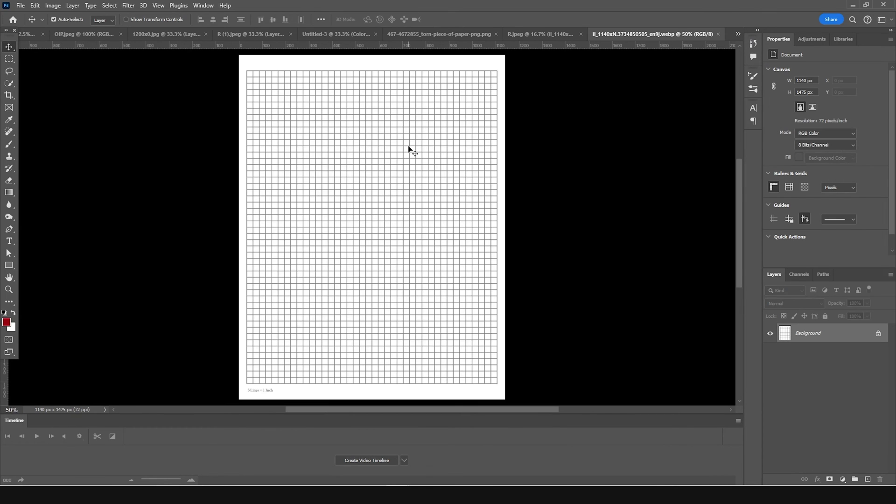
Step: Place the grid paper as Layer 3, scaled to about 150% over the red band, at 13% opacity
scroll(428, 165, "up", 2)
left_click_drag(315, 35, 361, 195)
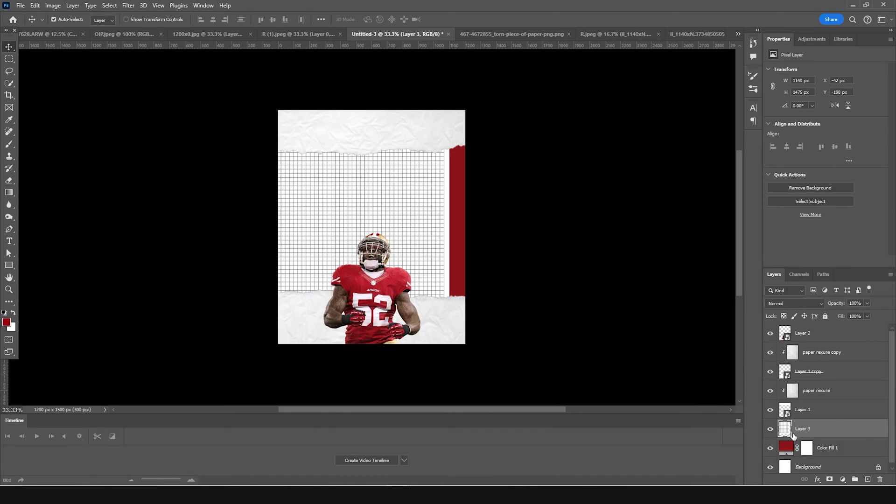
key("ctrl+t")
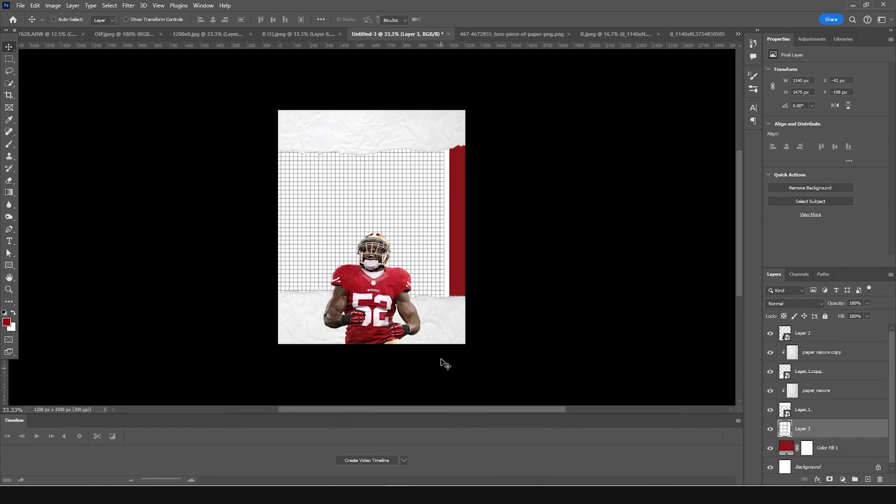
left_click_drag(448, 308, 477, 311)
left_click_drag(501, 381, 505, 387)
left_click_drag(477, 327, 482, 334)
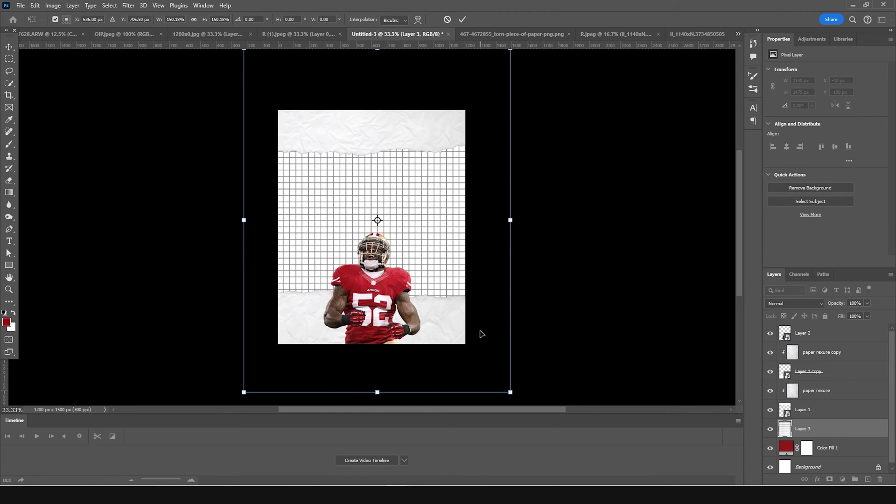
key("Return")
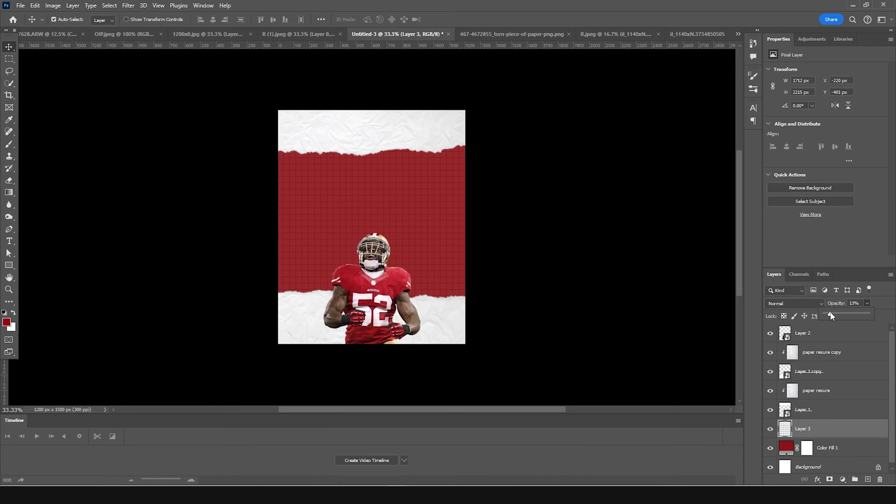
left_click(526, 281)
left_click(526, 280)
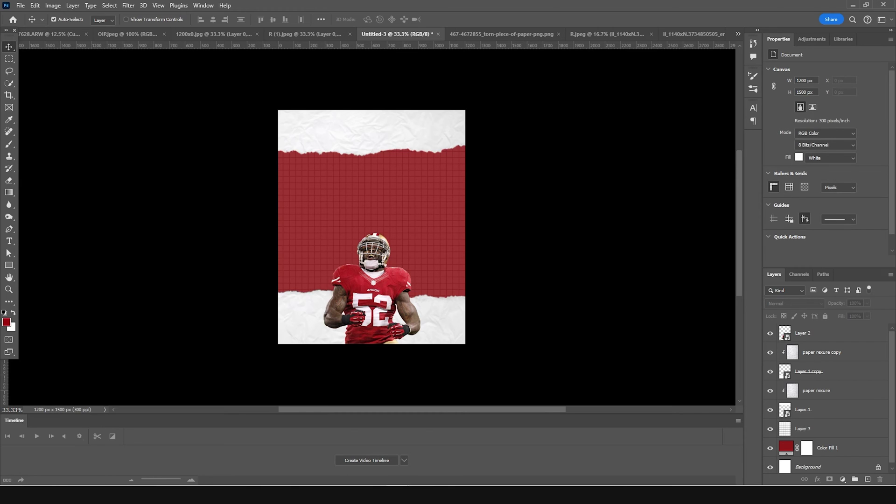
Step: Type PATRICK in Visual Fantasy DEMO near the top and enlarge and centre it
left_click(9, 241)
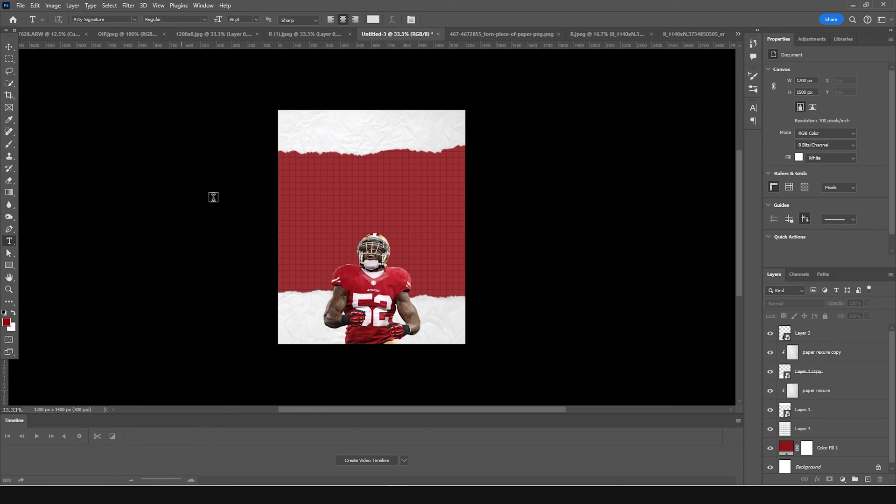
left_click(354, 164)
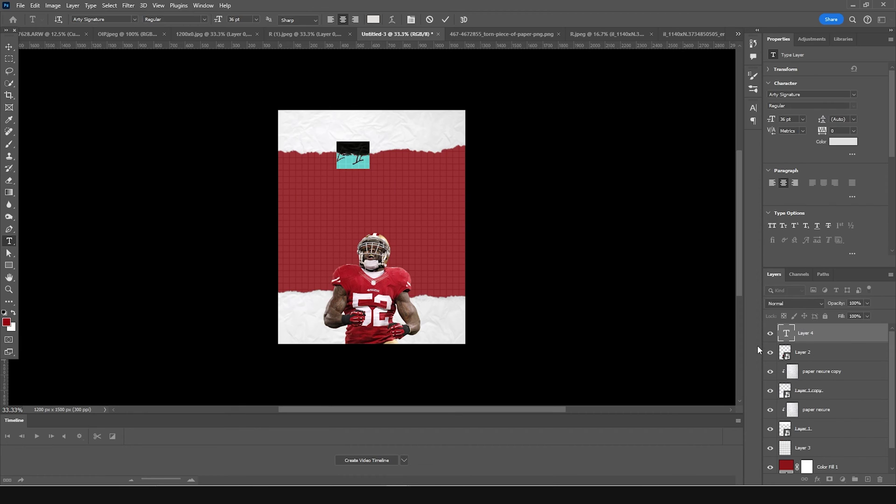
left_click(853, 94)
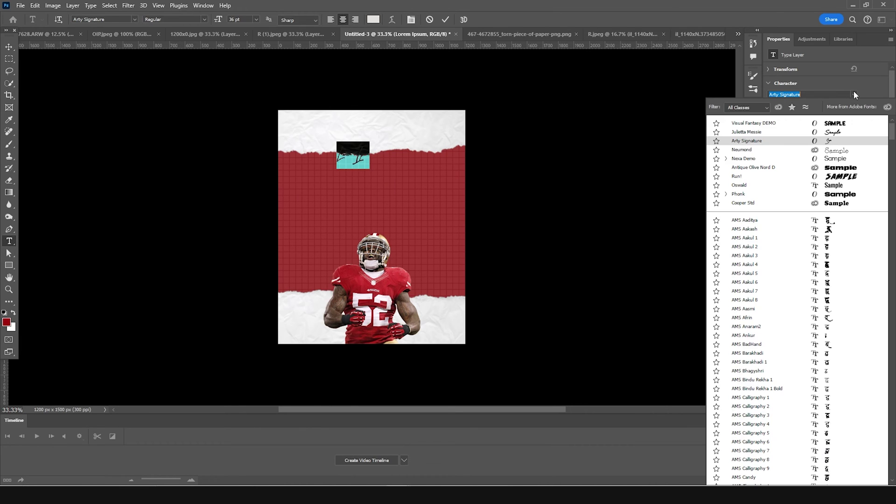
left_click(842, 123)
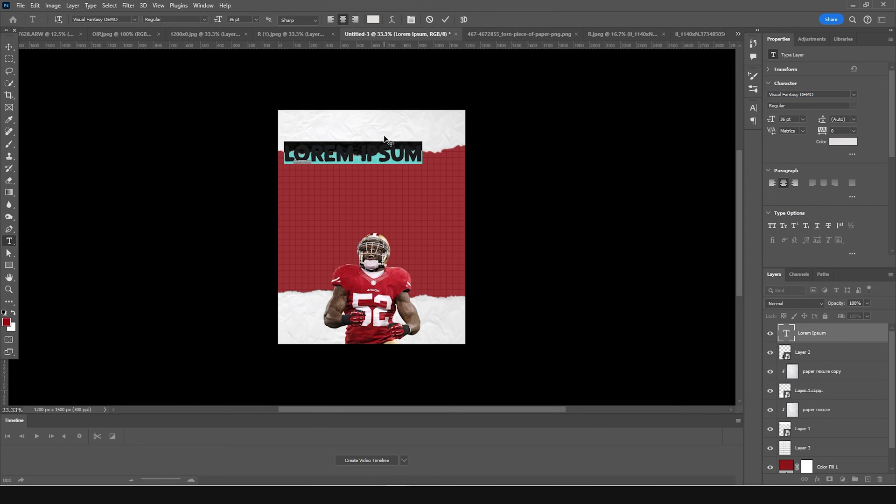
key("BackSpace")
type("PATRICK")
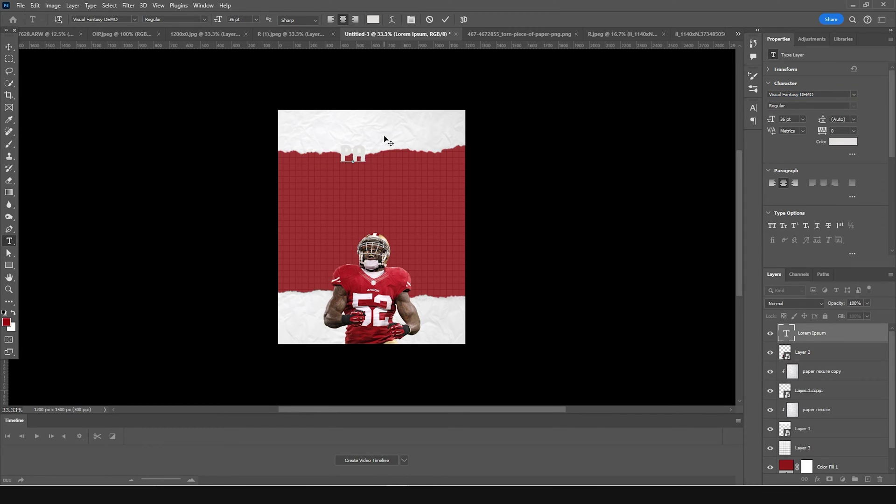
left_click(9, 47)
key("ctrl+t")
left_click_drag(394, 140, 420, 151)
key("Return")
Step: Recolour the PATRICK title dark and fine-tune its position on the top paper
double_click(788, 335)
left_click(843, 141)
left_click(537, 349)
left_click(741, 245)
left_click(9, 47)
key("ctrl+t")
left_click_drag(404, 157, 402, 155)
key("Return")
left_click(444, 142)
Step: Lower the top torn paper strip slightly, re-tilting it to about -3.49°
left_click(788, 429)
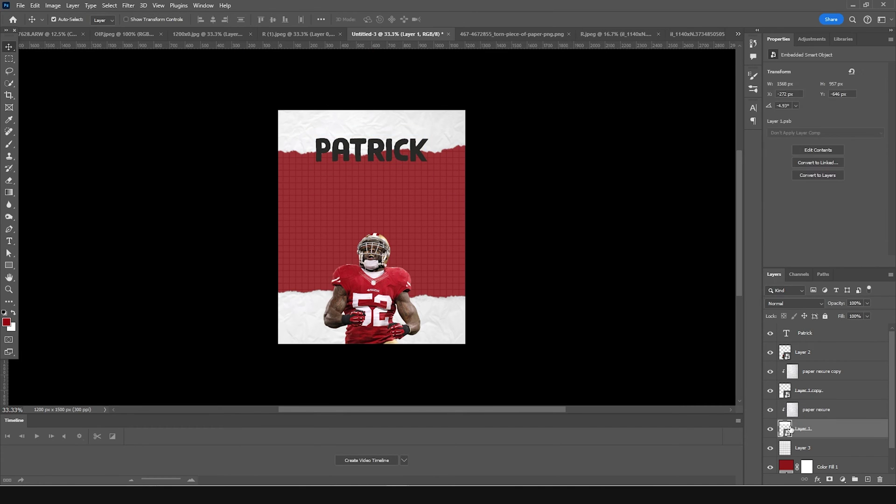
key("ctrl+t")
left_click_drag(433, 126, 438, 137)
key("Return")
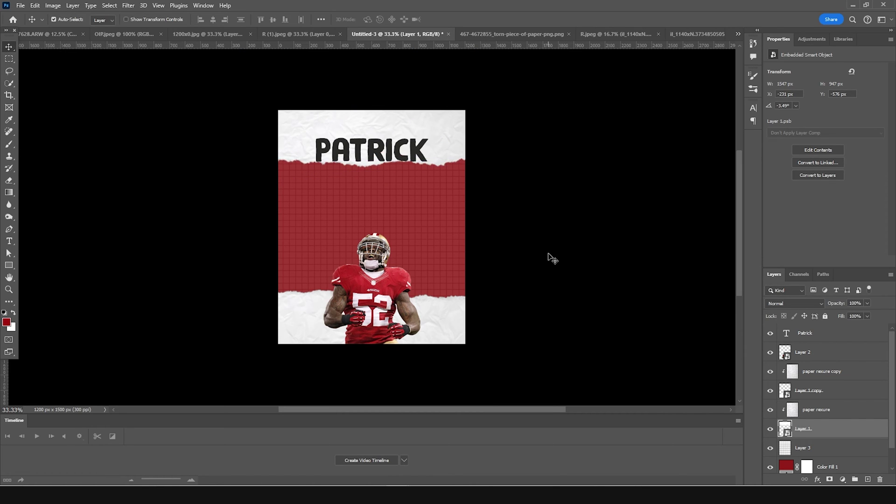
Step: Convert the PATRICK title layer into a shape
left_click(812, 333)
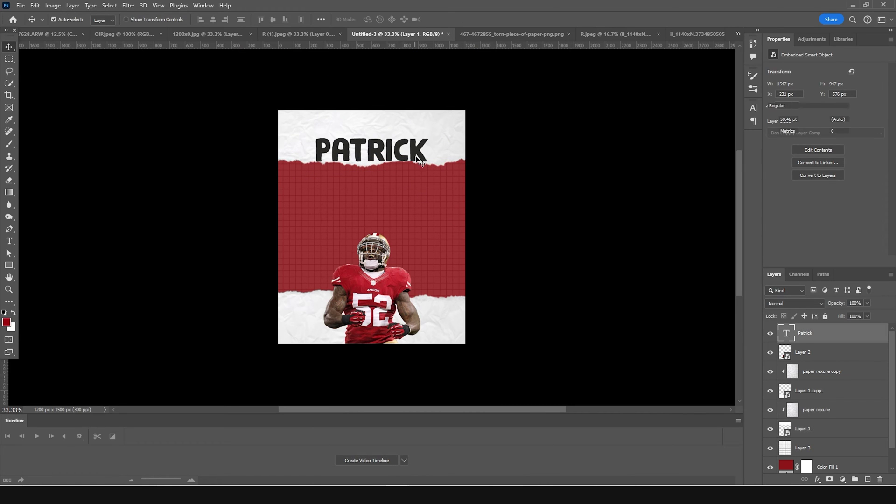
right_click(817, 335)
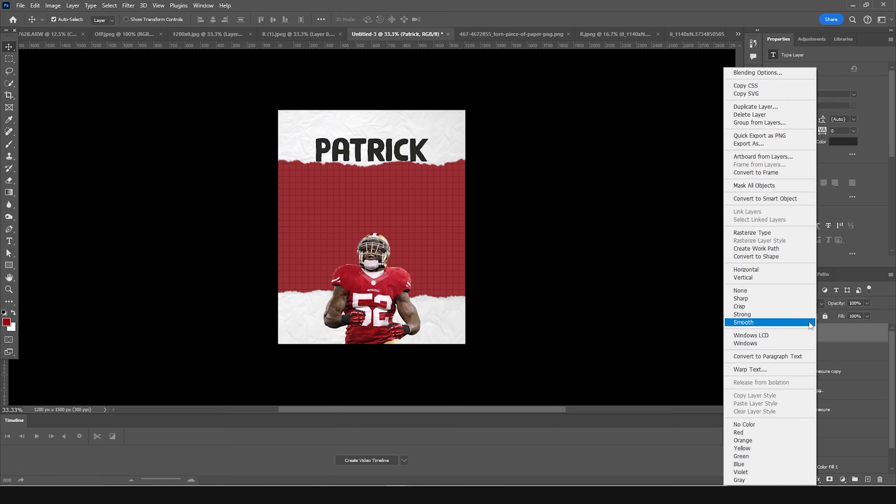
left_click(771, 256)
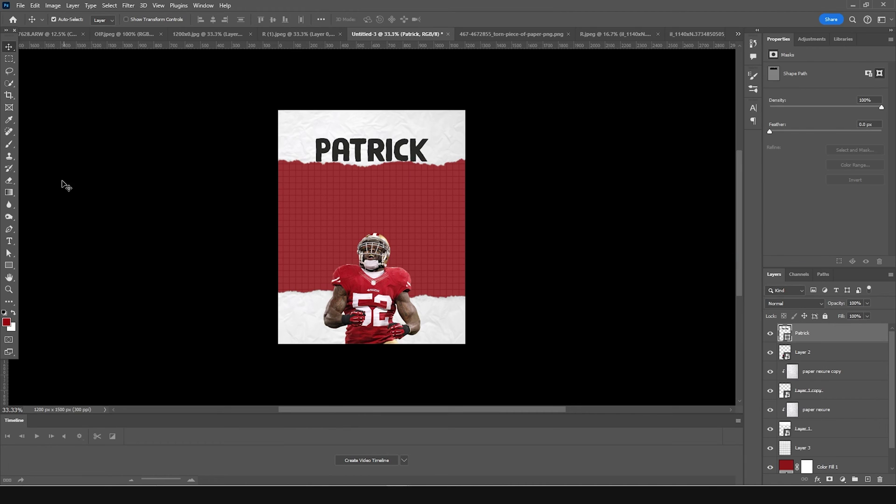
Step: Drag the T stem's bottom anchor points far down into the red band
left_click(9, 254)
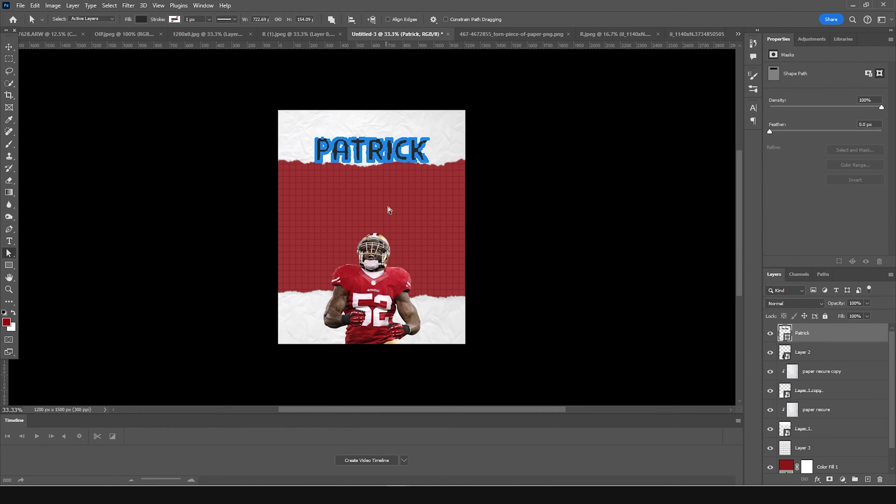
key("ctrl+plus")
key("ctrl+plus")
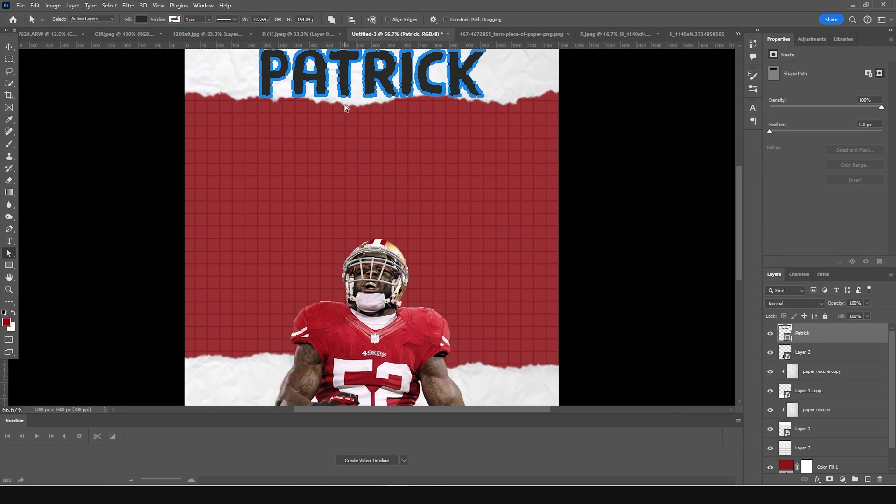
left_click_drag(358, 75, 348, 160)
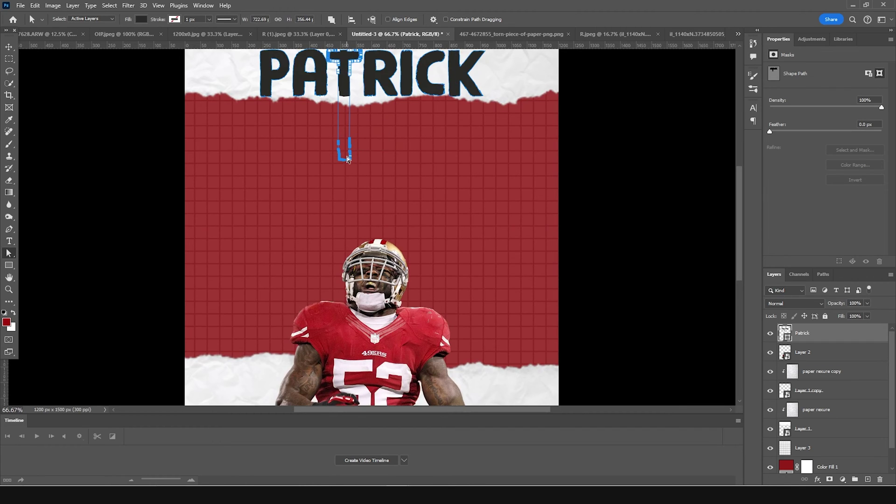
left_click(608, 207)
key("ctrl+minus")
key("ctrl+minus")
key("ctrl+plus")
key("ctrl+plus")
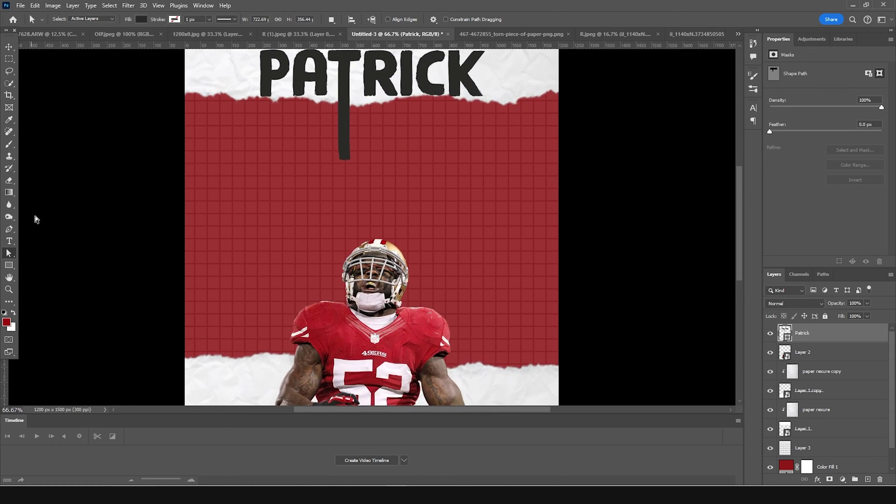
left_click(8, 241)
Step: Type WILLIS, then add a new text line reading '49 ers sanfranscisco' below the title
left_click(274, 186)
type("willis")
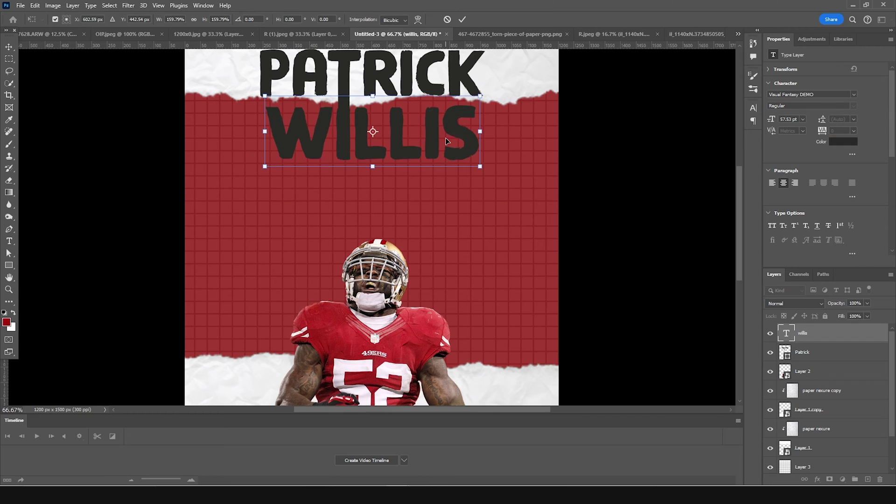
key("Return")
key("ctrl+minus")
left_click(635, 245)
left_click(9, 240)
left_click(321, 217)
type("49 ers sanfranscisco")
Step: Set the subtitle in Luckiest Guy and move it under the title
left_click(853, 94)
scroll(847, 121, "up", 1)
left_click(840, 145)
left_click_drag(771, 119, 747, 120)
left_click(9, 46)
left_click_drag(354, 218, 416, 154)
key("ctrl+t")
key("Return")
Step: Transform PATRICK and WILLIS together, nudging the pair upward
left_click(444, 164)
left_click(437, 116, "shift")
key("ctrl+t")
key("shift+Up")
key("Return")
left_click(569, 272)
key("ctrl+plus")
Step: Shrink WILLIS and place it under RICK
left_click(387, 151)
key("ctrl+t")
left_click_drag(404, 150, 439, 139)
key("Return")
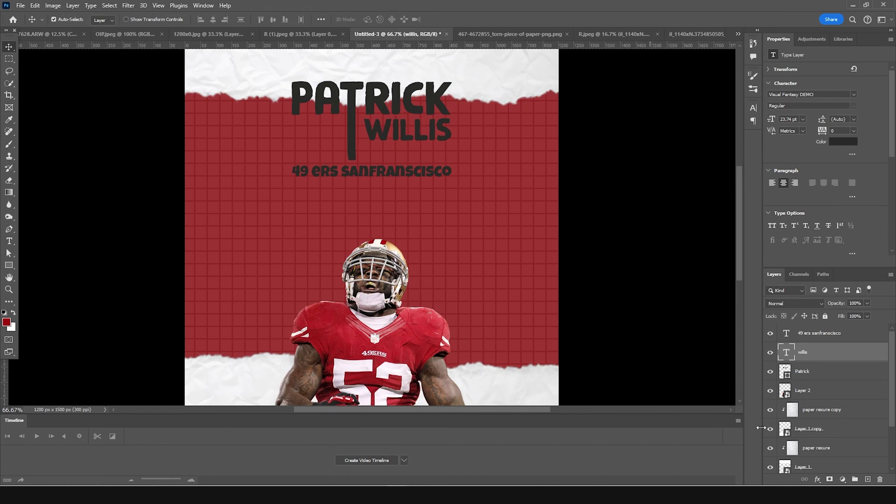
Step: Delete '49 ers' from the subtitle and move SANFRANSCISCO up under WILLIS
double_click(786, 333)
left_click_drag(338, 171, 291, 172)
key("BackSpace")
left_click(9, 46)
left_click_drag(420, 175, 401, 174)
left_click(353, 153)
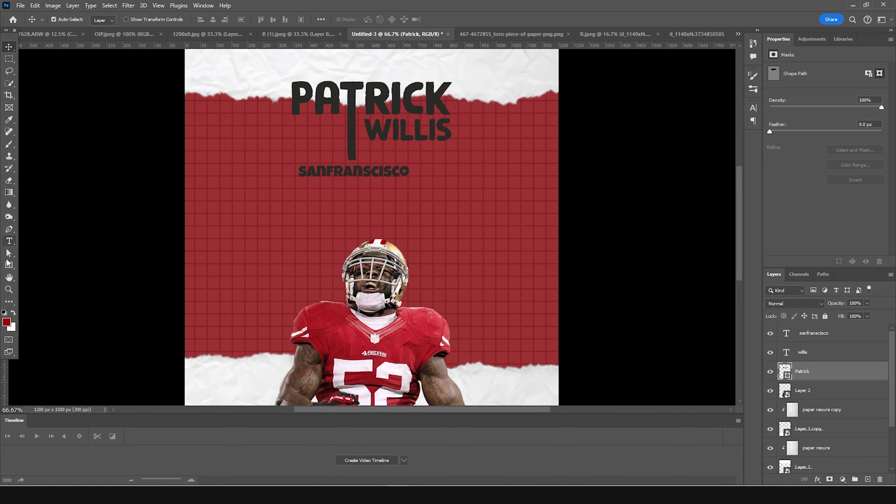
left_click_drag(359, 173, 336, 114)
Step: Change the duplicated subtitle to '49', enlarge it and place it left of WILLIS
double_click(786, 335)
type("49")
left_click(9, 47)
key("ctrl+t")
left_click_drag(324, 134, 325, 132)
key("Return")
key("Right")
key("Right")
key("Right")
key("Right")
key("Right")
key("Right")
key("Right")
key("Right")
key("Right")
key("Right")
key("Right")
key("Right")
key("Right")
key("Right")
key("Right")
key("Right")
key("Right")
key("Right")
key("Right")
key("Right")
Step: Nudge WILLIS left and shift SANFRANSCISCO right and up to centre it
left_click(443, 134)
key("Left")
key("Left")
key("Left")
key("Left")
key("Left")
key("Left")
key("Left")
key("Left")
key("Left")
key("Left")
key("Left")
key("Left")
key("Left")
key("Left")
key("Left")
left_click_drag(372, 157, 381, 158)
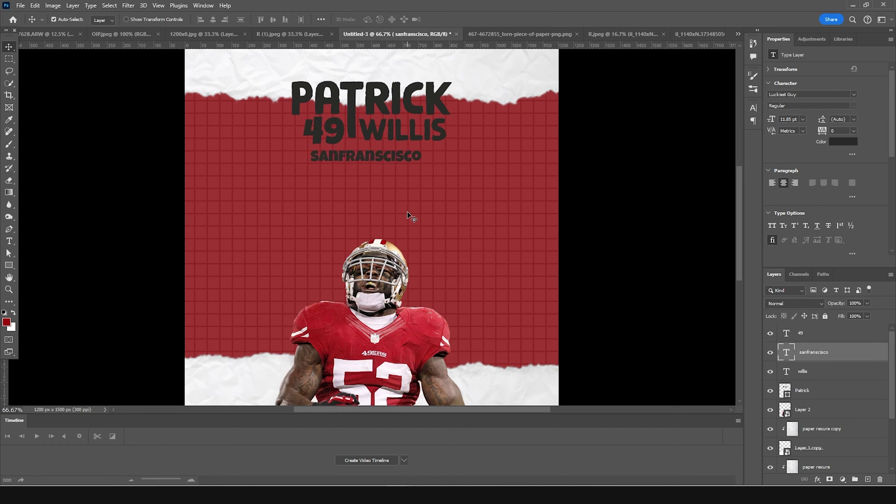
key("Up")
key("Up")
key("Up")
key("Up")
key("Up")
key("Up")
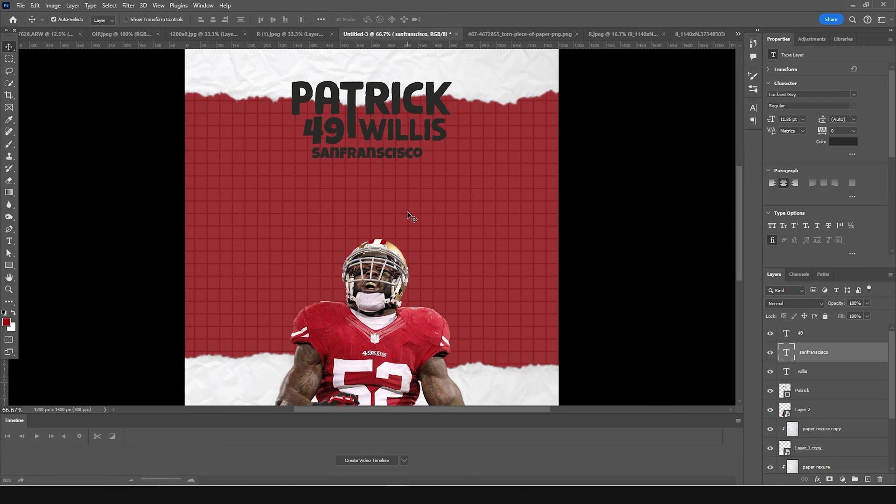
key("ctrl+minus")
key("ctrl+minus")
left_click(584, 222)
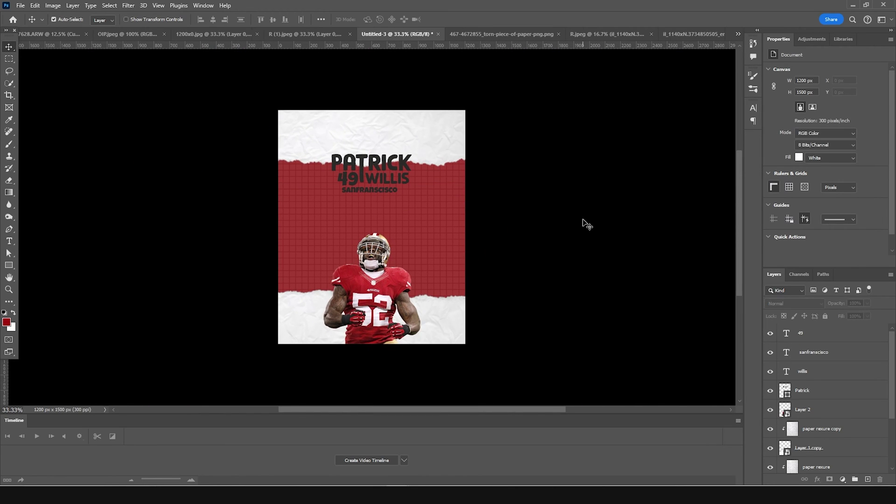
Step: Drag the burst doodle into the poster, scale it to about 30% and set it above the K
key("ctrl+plus")
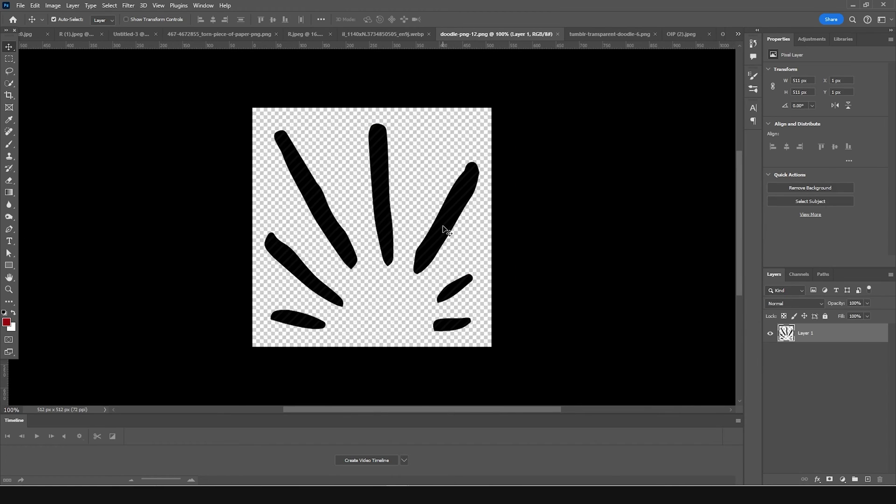
mouse_move(446, 230)
left_mouse_down()
mouse_move(233, 38)
mouse_move(133, 37)
mouse_move(357, 132)
mouse_move(378, 125)
mouse_move(380, 113)
left_mouse_up()
key("ctrl+t")
mouse_move(411, 64)
left_mouse_down()
mouse_move(370, 106)
mouse_move(463, 88)
mouse_move(472, 105)
mouse_move(433, 101)
mouse_move(445, 110)
left_mouse_up()
key("Left")
key("Left")
key("Left")
key("Left")
key("Left")
key("Left")
key("Left")
key("Left")
key("Left")
key("Left")
key("Down")
key("Down")
key("Down")
key("Down")
key("Down")
key("Down")
key("Return")
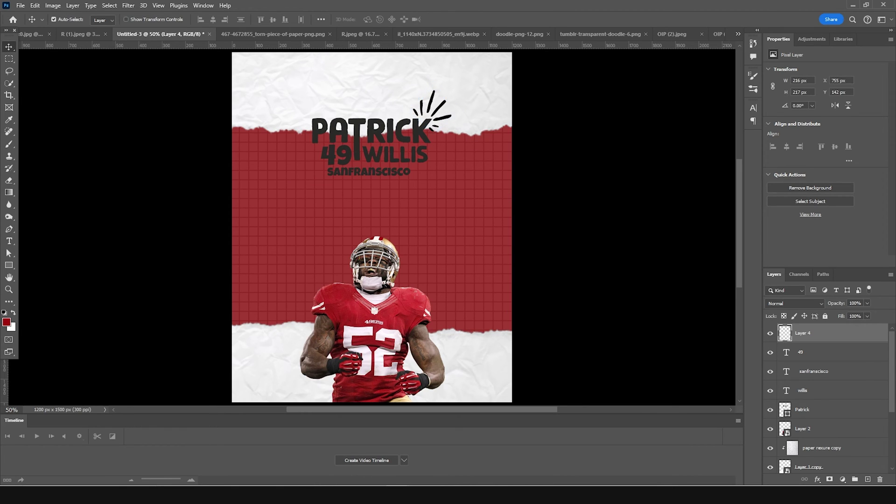
left_click(818, 479)
Step: Give the doodle a Color Overlay of jersey red c41b19 sampled from the jersey
left_click(835, 447)
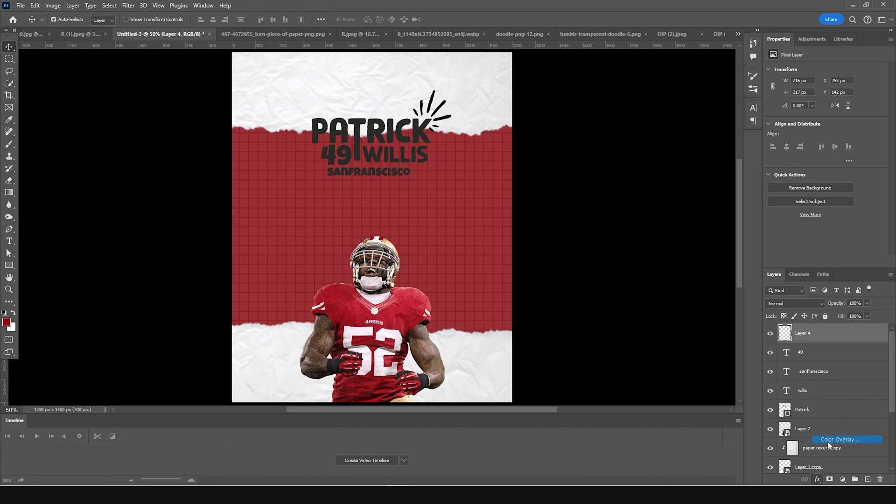
left_click(750, 175)
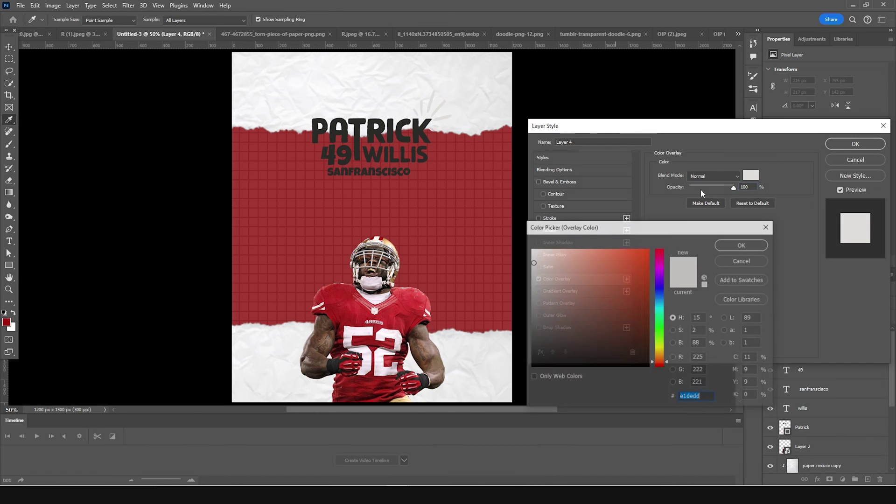
left_click(396, 311)
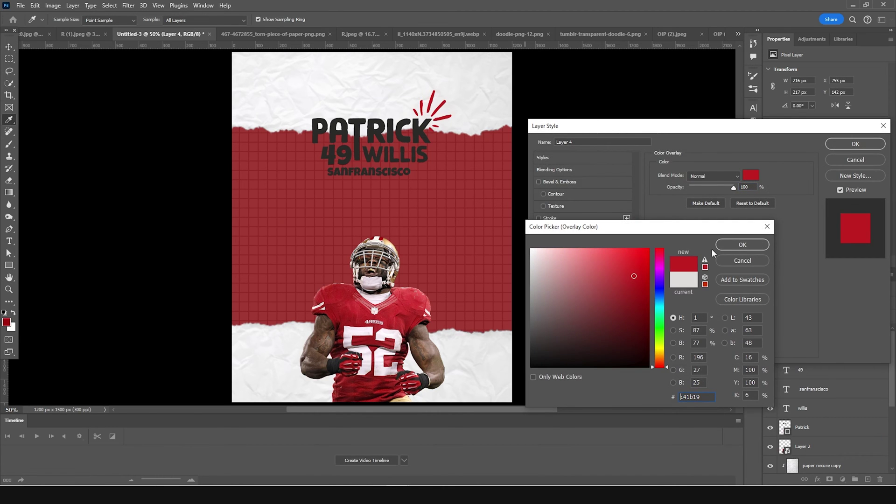
left_click(742, 245)
left_click(851, 145)
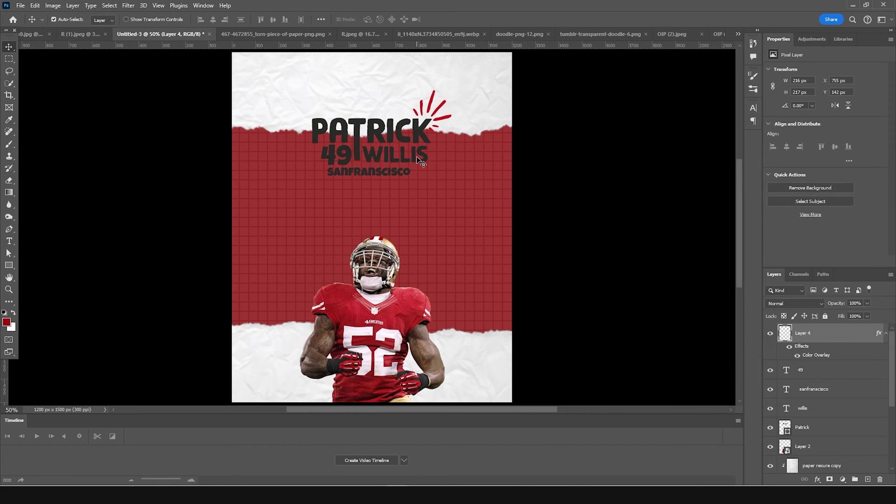
Step: Recolour the WILLIS and 49 text with the sampled paper white
left_click(774, 409)
double_click(787, 409)
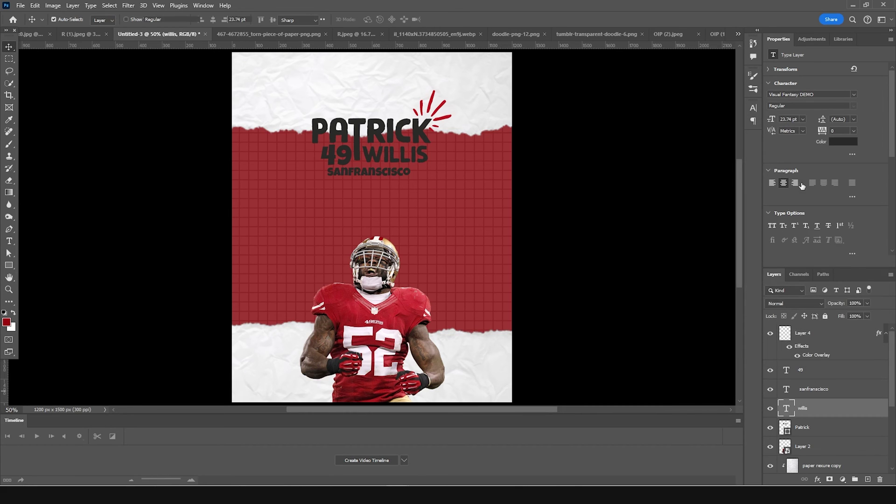
left_click(841, 141)
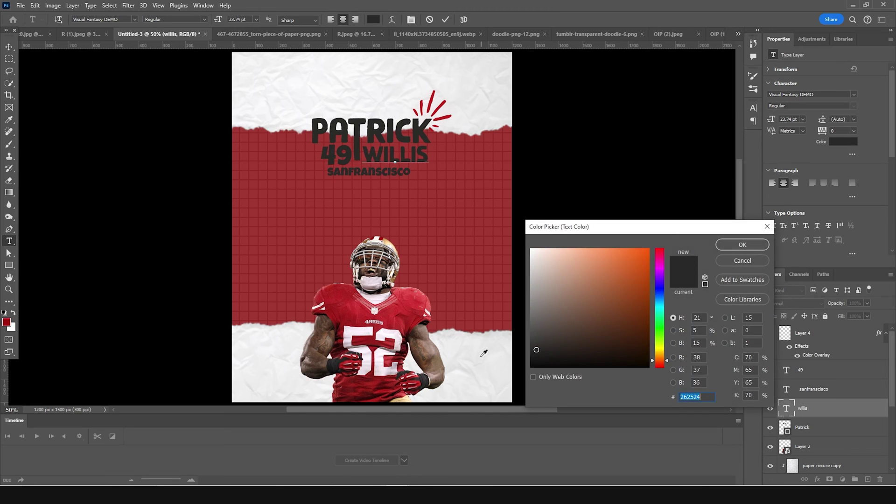
left_click(484, 357)
key("Return")
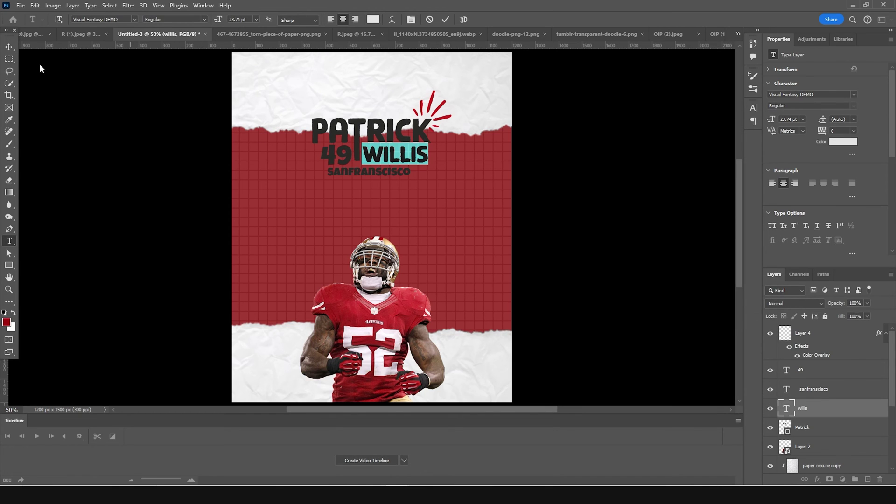
left_click(9, 47)
left_click(331, 158)
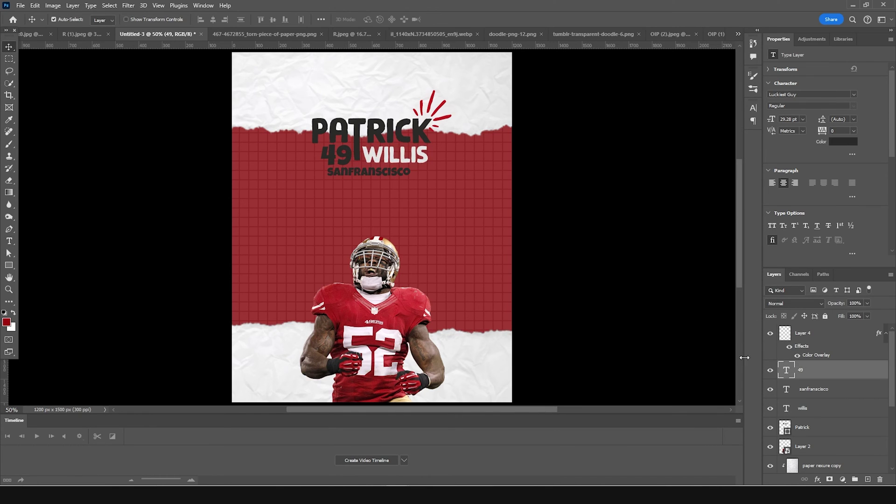
double_click(787, 370)
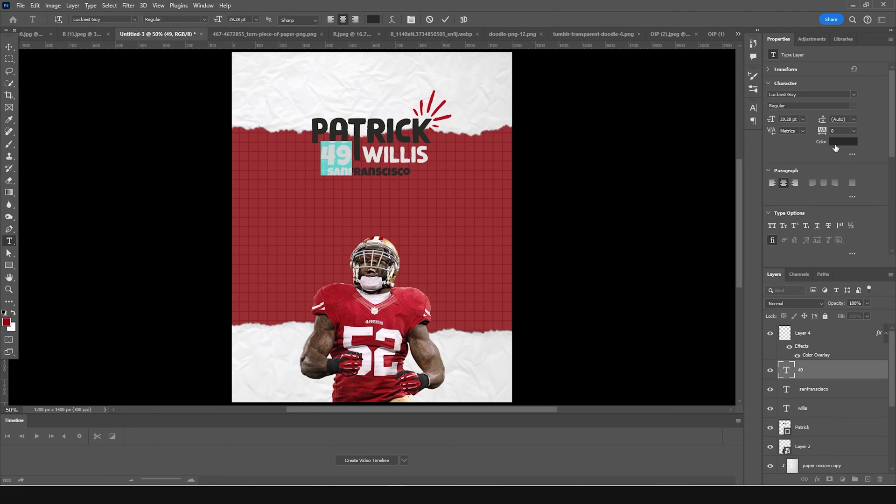
left_click(835, 147)
left_click(502, 354)
left_click(737, 249)
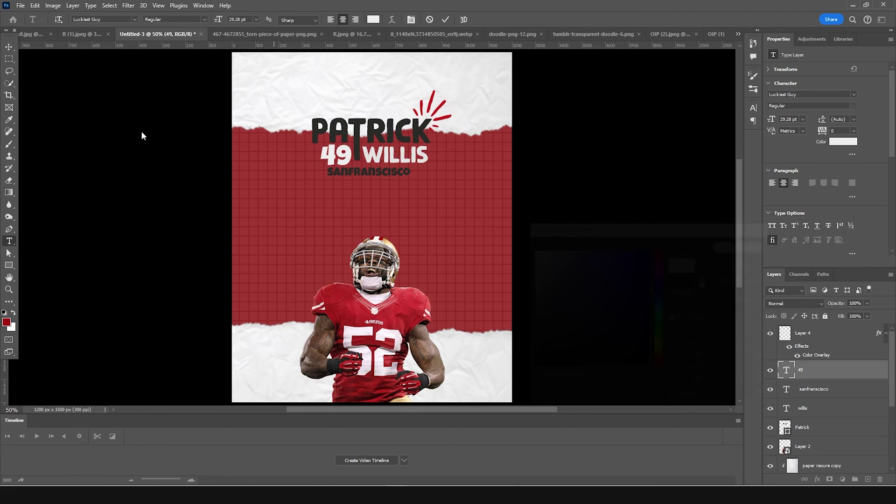
left_click(9, 46)
Step: Recolour the SANFRANSCISCO text with the same paper white
left_click(383, 179)
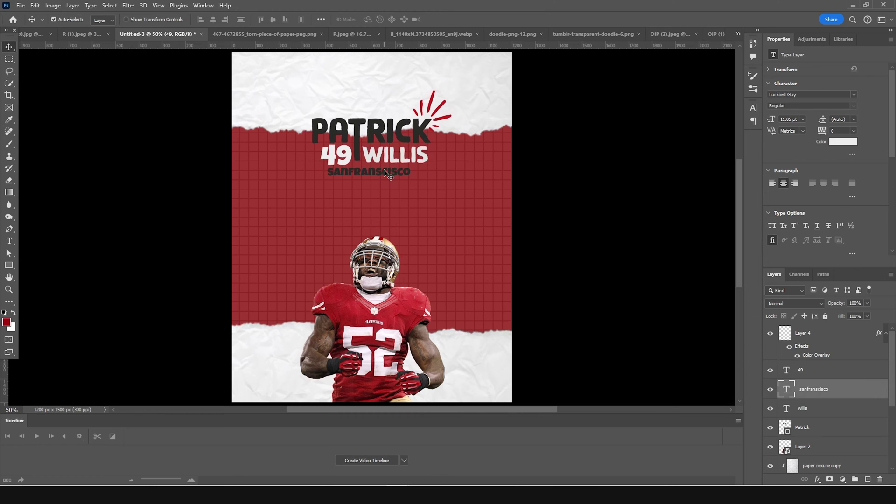
double_click(784, 391)
left_click(843, 142)
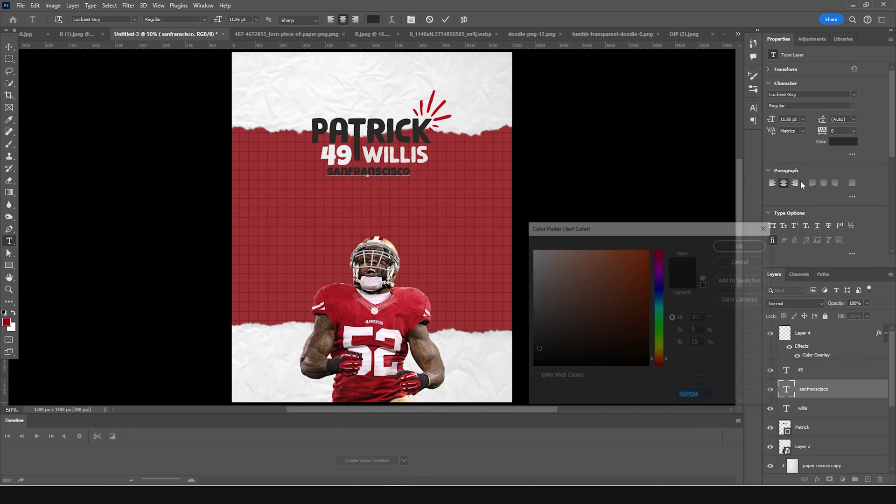
left_click(743, 246)
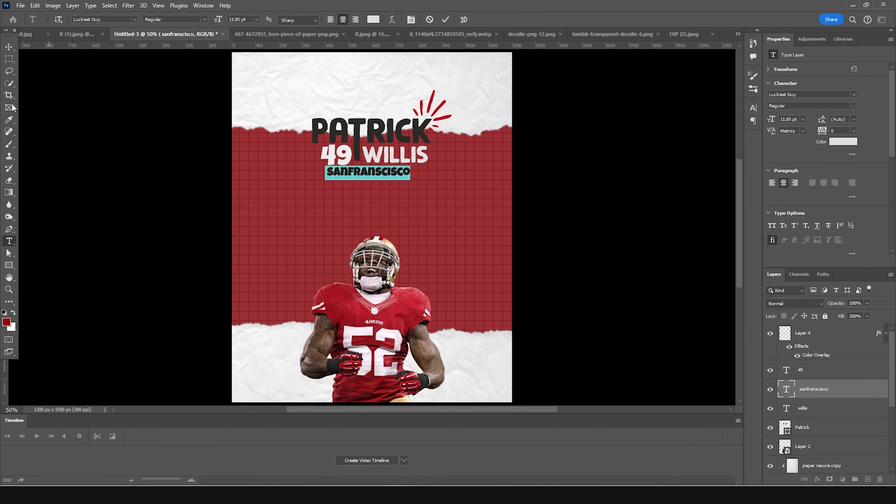
left_click(9, 47)
left_click(10, 241)
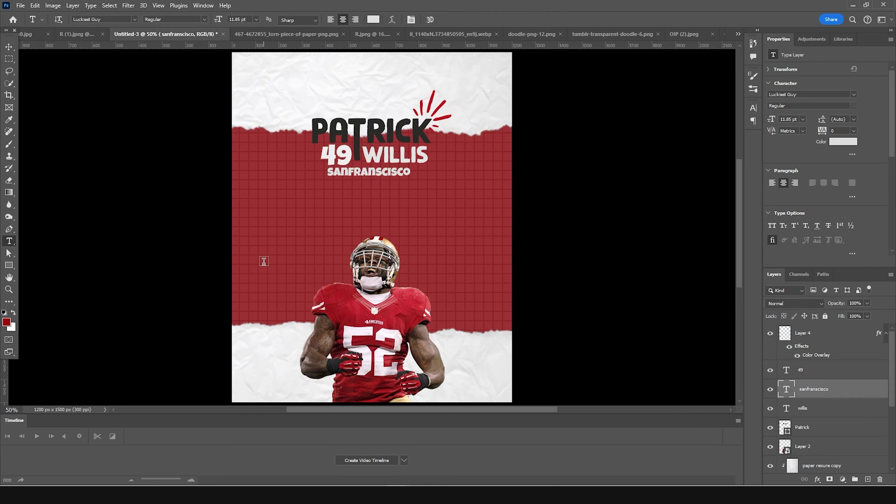
left_click(265, 264)
Step: Type 'eRs' and set it in the Arty Signature font
type("eR")
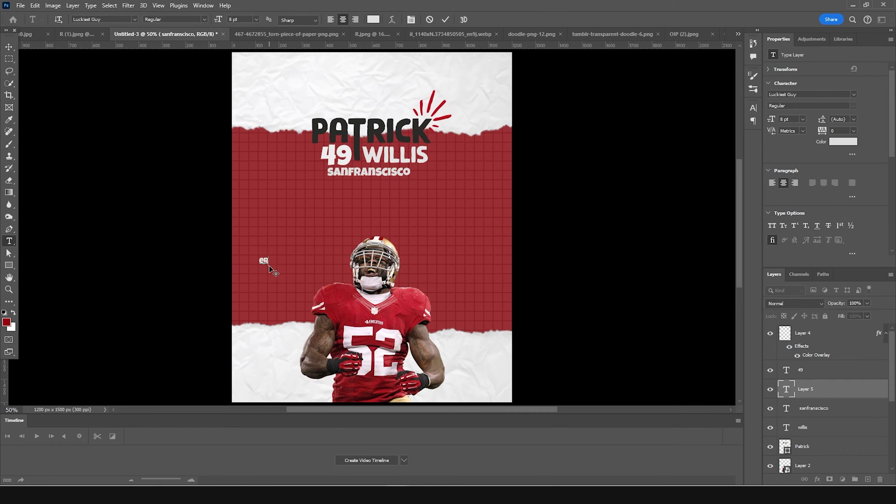
type("s")
double_click(787, 391)
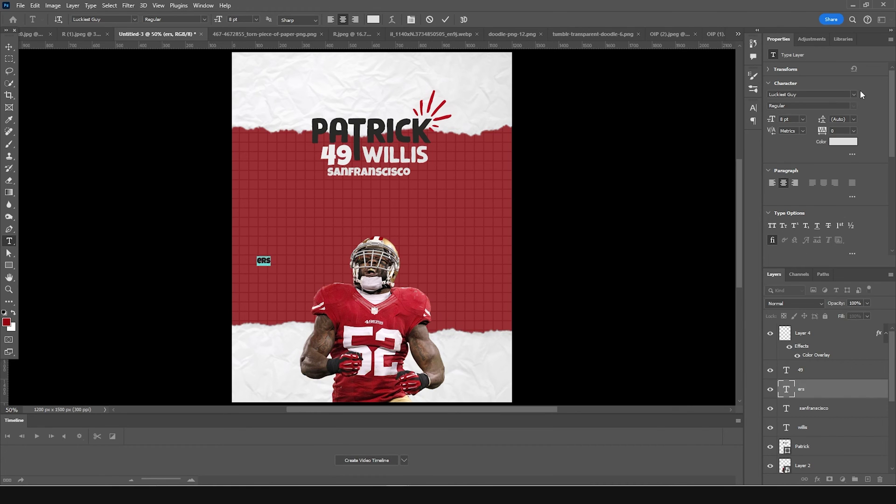
left_click(853, 95)
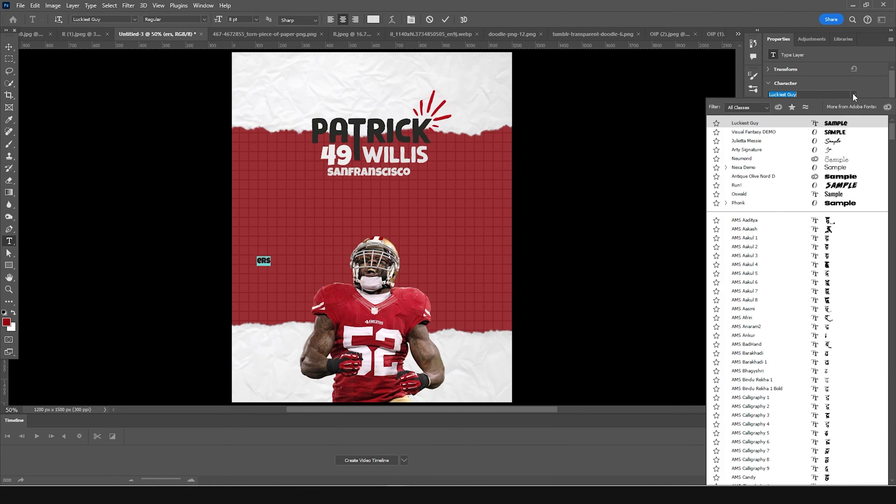
left_click(828, 149)
left_click(9, 47)
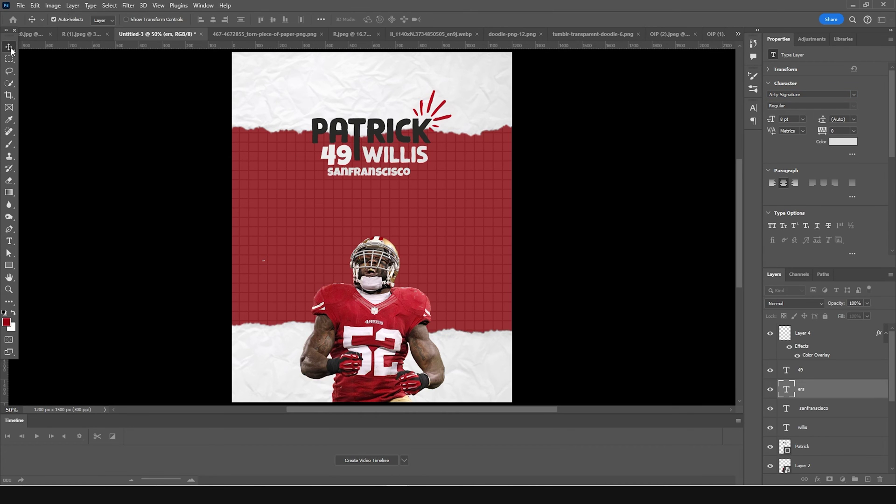
Step: Enlarge the ers text to about 38 pt and place it over the 49
key("ctrl+plus")
key("ctrl+plus")
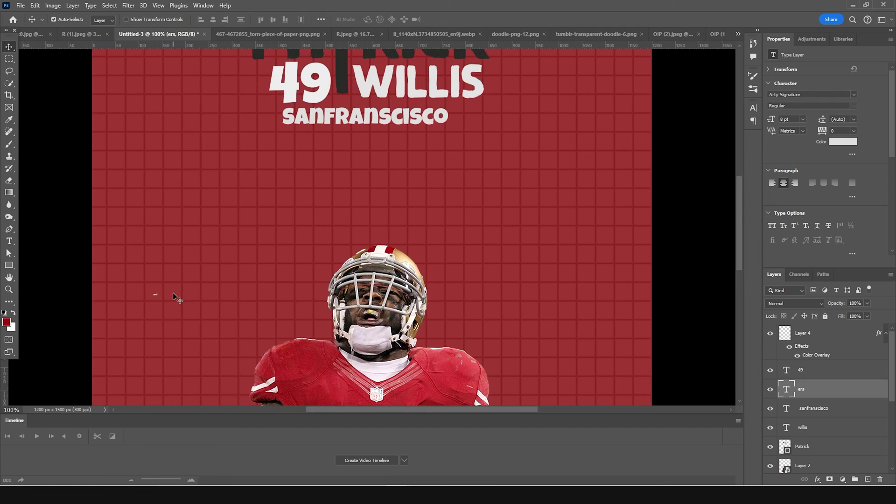
key("ctrl+t")
left_click_drag(160, 304, 327, 98)
key("Return")
Step: Recolour the ers text with the dark title colour sampled from the poster
double_click(783, 391)
left_click(843, 141)
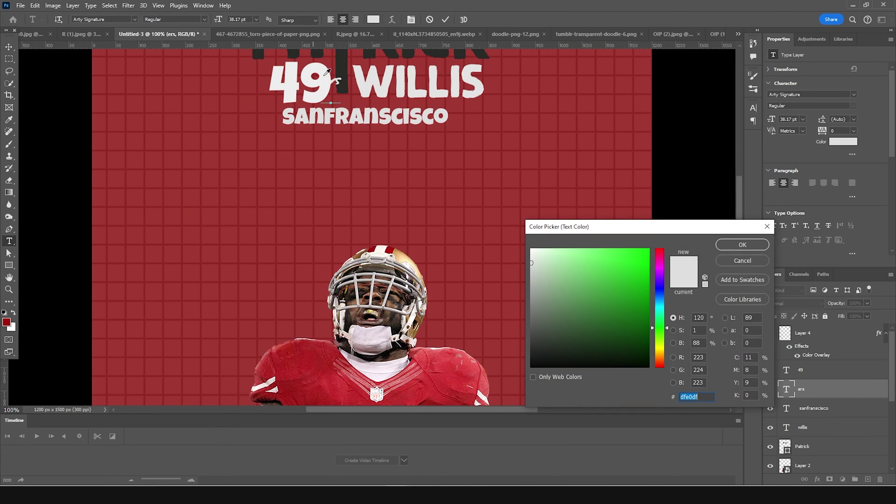
left_click(339, 65)
left_click(733, 245)
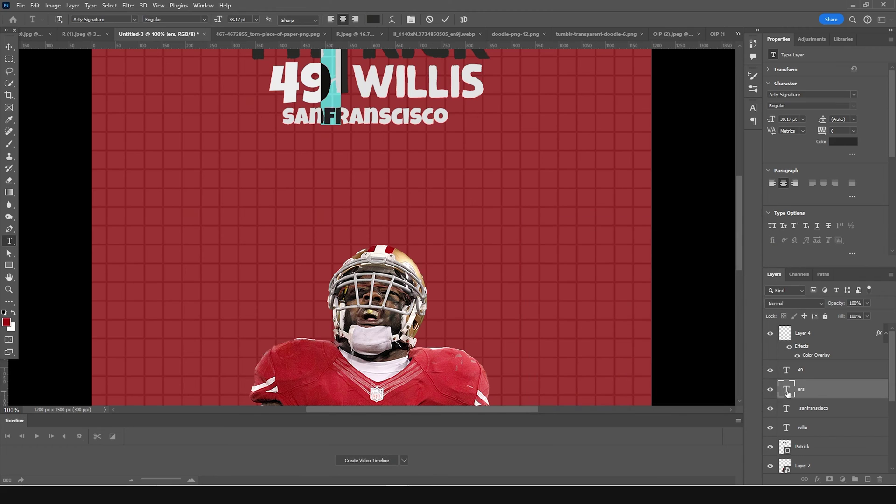
left_click(788, 389)
key("v")
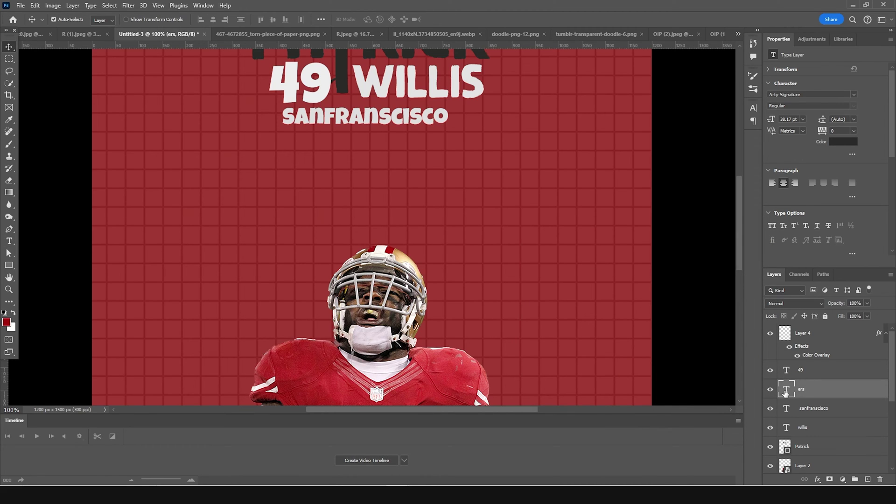
Step: Move the ers layer above 49 and nudge the script down and left beneath the 9
left_click_drag(788, 369, 787, 366)
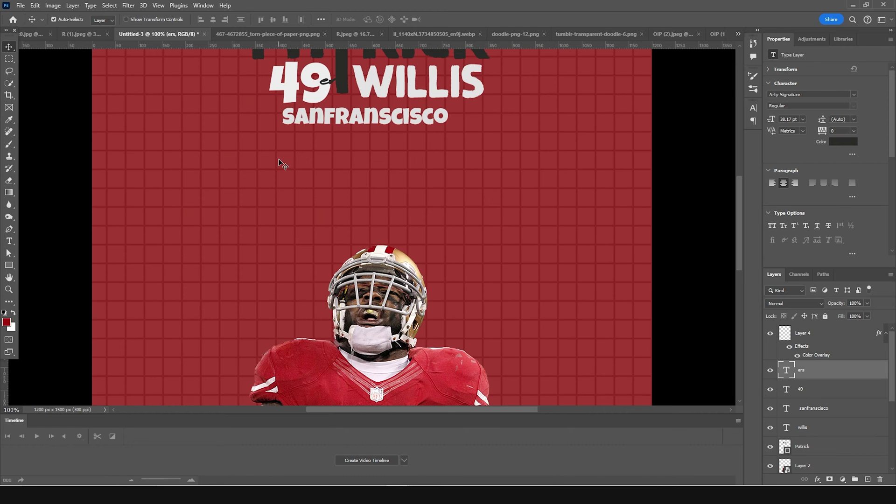
key("ctrl+t")
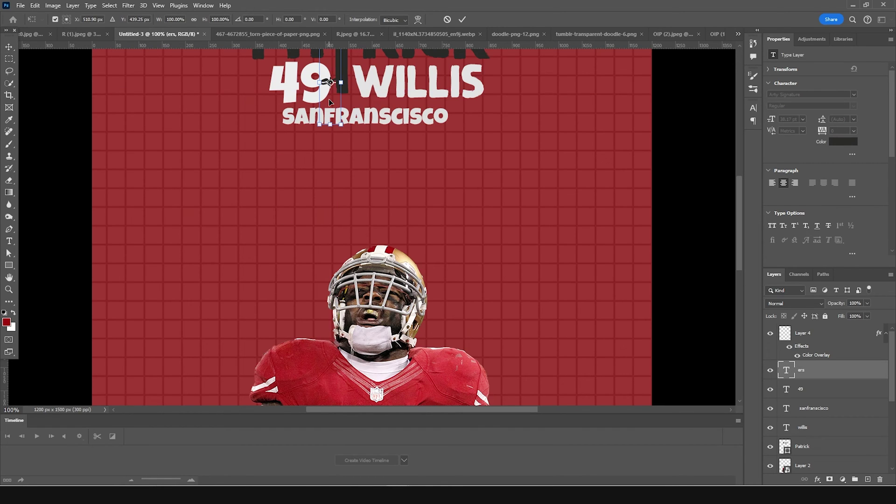
left_click_drag(328, 101, 323, 108)
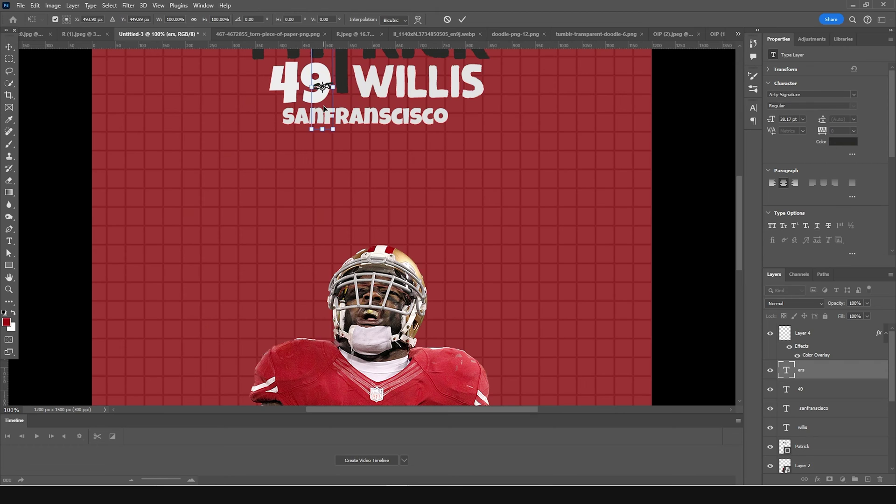
key("Down")
key("Down")
key("Down")
key("Down")
key("Down")
key("Left")
key("Left")
key("Left")
key("Left")
key("Left")
key("Down")
key("Down")
key("Down")
key("Down")
key("Down")
key("Down")
key("Down")
key("Down")
key("Down")
key("Down")
key("Down")
key("Left")
key("Left")
key("Left")
key("Left")
key("Left")
key("Left")
key("Down")
key("Down")
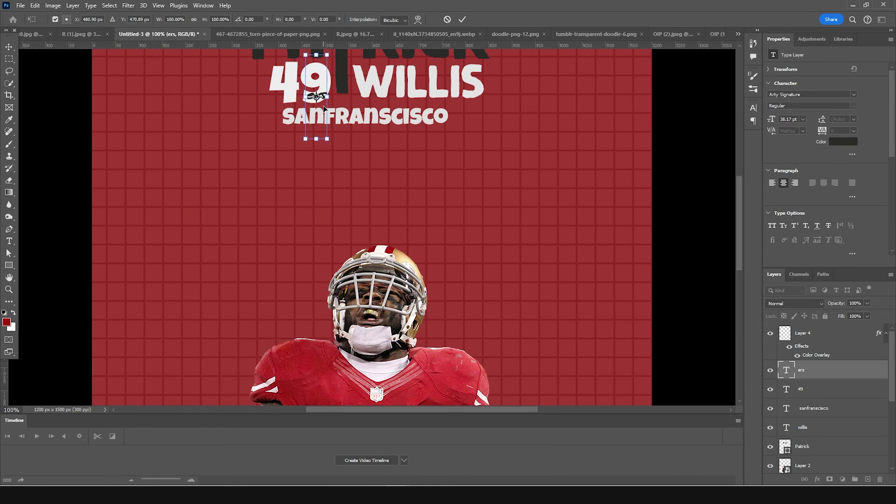
key("Return")
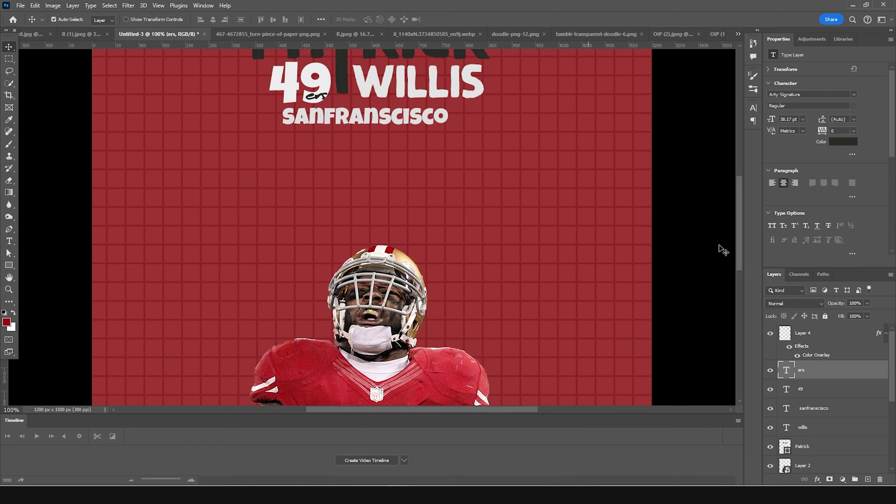
left_click(512, 258)
key("ctrl+minus")
key("ctrl+minus")
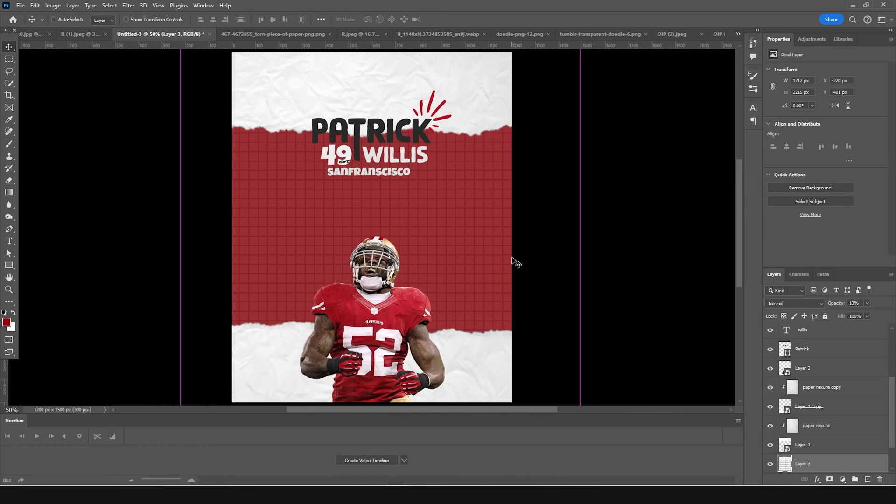
Step: Switch to the Brush and add a new empty layer above Layer 4
key("ctrl+minus")
key("ctrl+plus")
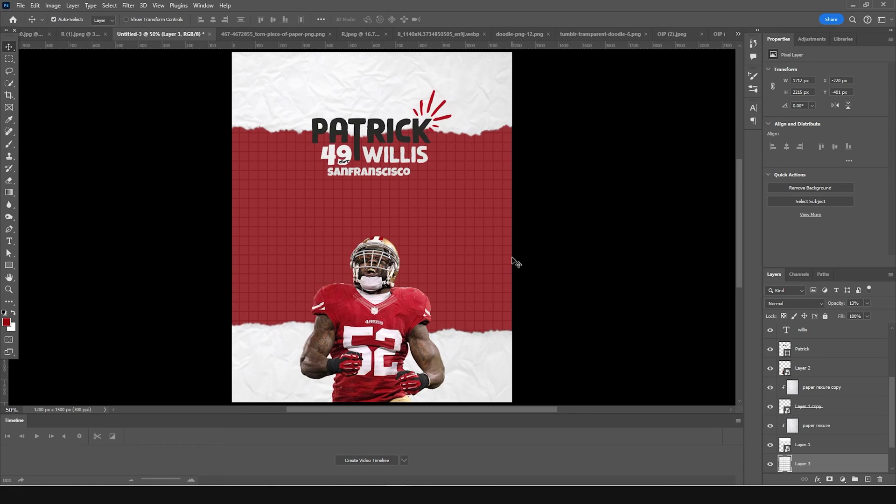
key("b")
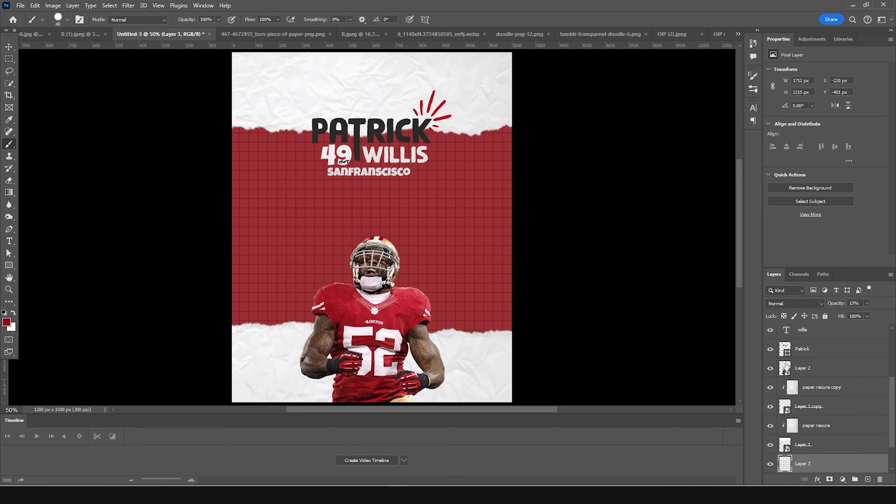
scroll(793, 339, "up", 3)
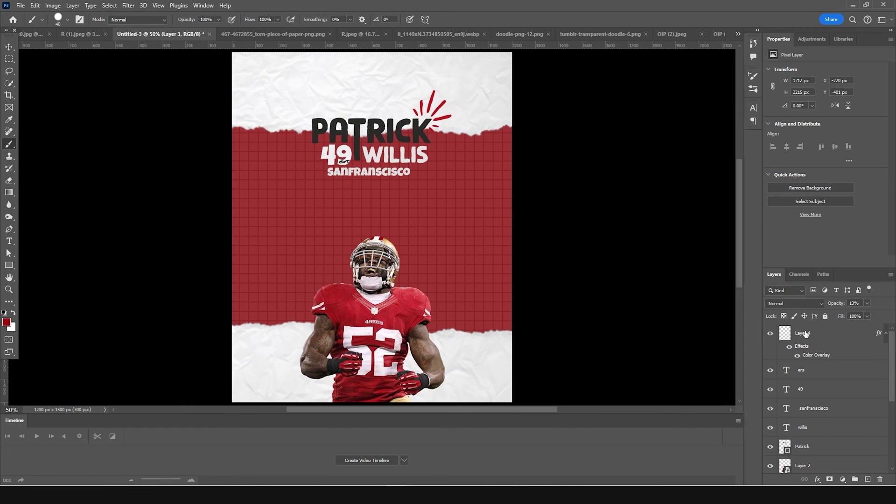
left_click(806, 334)
left_click(868, 480)
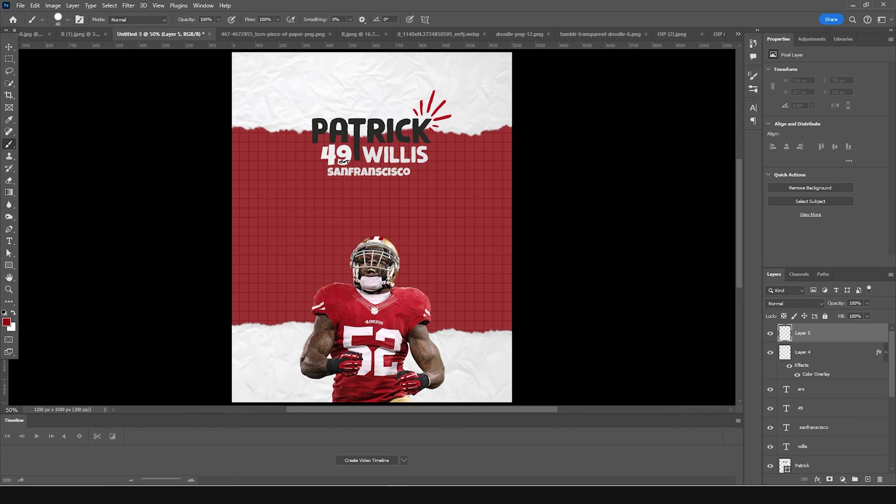
Step: Set the painting colour to dark red 731514 sampled from the jersey
left_click(6, 322)
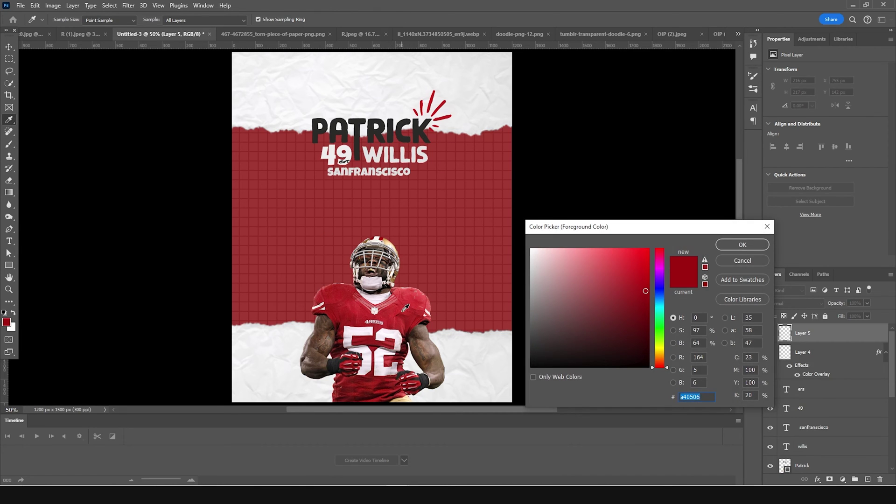
left_click(402, 311)
left_click(406, 331)
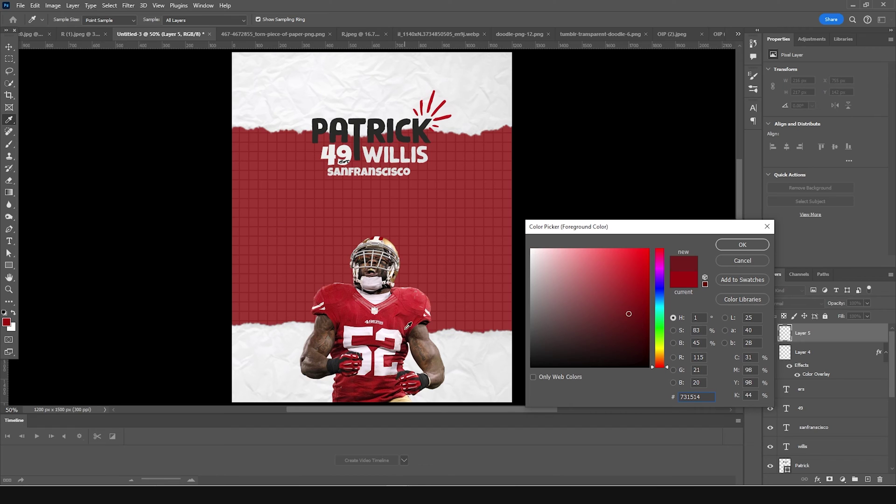
left_click(742, 245)
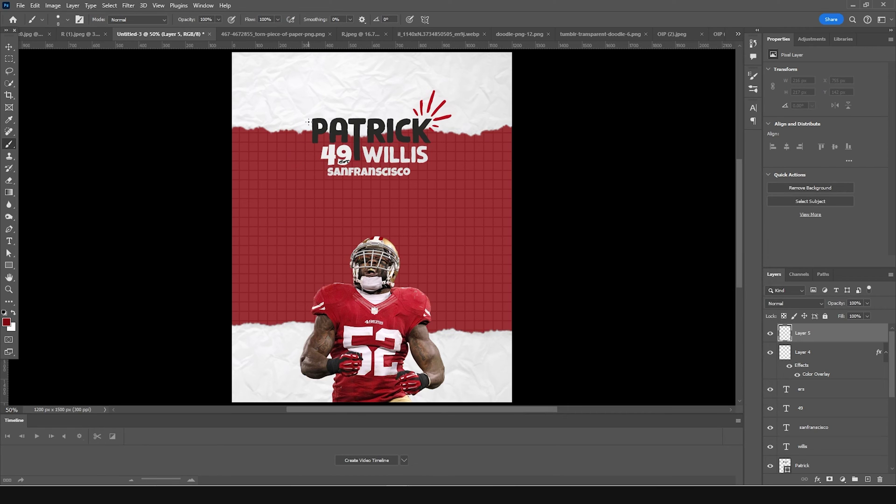
Step: Zoom in and brush dark red doodle dashes around the PATRICK title, undoing misfired strokes
key("ctrl+z")
key("ctrl+plus")
key("ctrl+plus")
key("ctrl+plus")
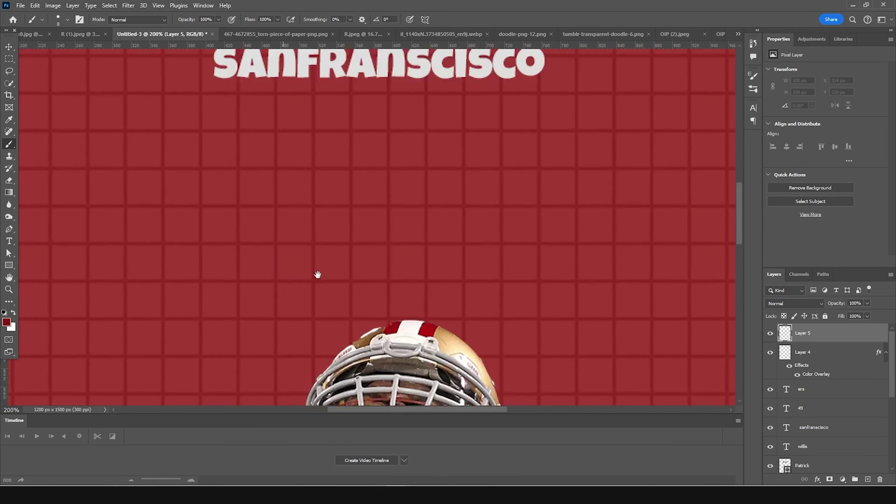
left_click_drag(236, 98, 363, 486)
left_click_drag(229, 206, 278, 171)
left_click(305, 174)
left_click_drag(230, 189, 224, 275)
mouse_move(262, 317)
left_mouse_down()
mouse_move(261, 351)
mouse_move(301, 359)
left_mouse_up()
key("ctrl+z")
left_click_drag(475, 167, 542, 183)
key("ctrl+z")
mouse_move(394, 167)
left_mouse_down()
mouse_move(466, 163)
mouse_move(457, 159)
left_mouse_up()
key("ctrl+z")
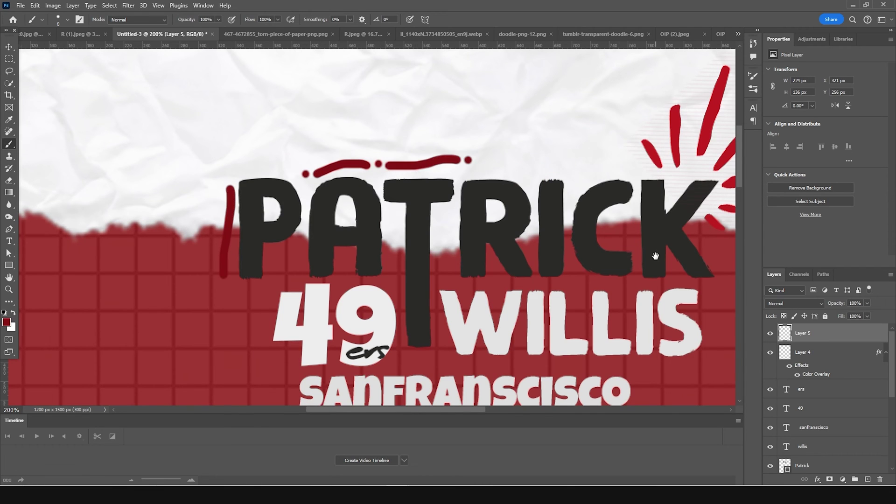
Step: Add a new Layer 6 and switch to a thinner brush for strokes near WILLIS
mouse_move(639, 245)
left_mouse_down()
mouse_move(424, 223)
mouse_move(412, 203)
left_mouse_up()
left_click(867, 479)
mouse_move(483, 280)
left_mouse_down()
mouse_move(456, 340)
mouse_move(506, 265)
mouse_move(468, 332)
left_mouse_up()
key("ctrl+z")
key("ctrl+z")
key("ctrl+z")
key("bracketleft")
key("bracketleft")
key("bracketleft")
key("bracketleft")
key("bracketleft")
key("bracketleft")
left_click_drag(477, 282, 460, 333)
Step: Draw two underline strokes beneath the O at the end of SANFRANSCISCO
key("ctrl+z")
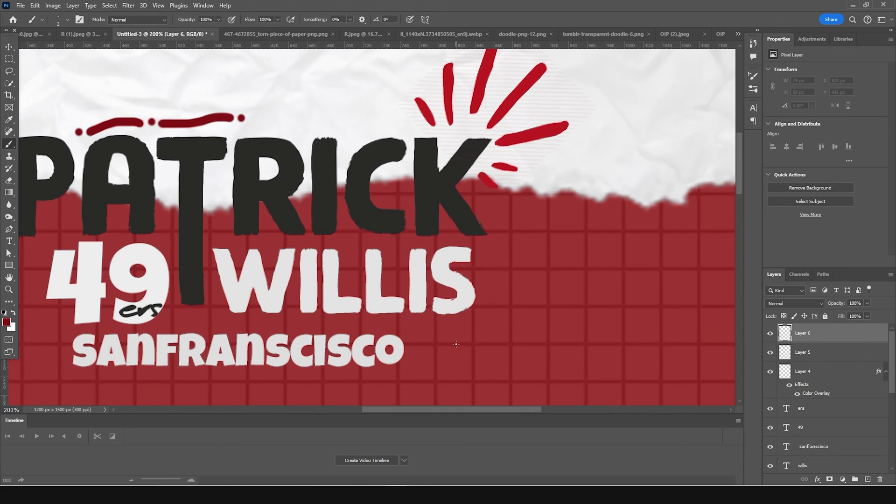
mouse_move(405, 360)
left_mouse_down()
mouse_move(389, 371)
mouse_move(421, 356)
left_mouse_up()
key("ctrl+z")
key("ctrl+z")
mouse_move(352, 369)
left_mouse_down()
mouse_move(378, 370)
mouse_move(400, 327)
left_mouse_up()
left_click_drag(326, 381, 370, 325)
mouse_move(395, 321)
left_mouse_down()
mouse_move(425, 322)
mouse_move(482, 286)
left_mouse_up()
key("ctrl+z")
key("ctrl+z")
key("ctrl+z")
key("ctrl+z")
mouse_move(422, 315)
left_mouse_down()
mouse_move(443, 334)
mouse_move(451, 311)
left_mouse_up()
mouse_move(422, 319)
left_mouse_down()
mouse_move(457, 323)
mouse_move(376, 320)
left_mouse_up()
Step: Give the underline layer a Satin effect in a light grey sampled from the poster
left_click(817, 479)
left_click(835, 431)
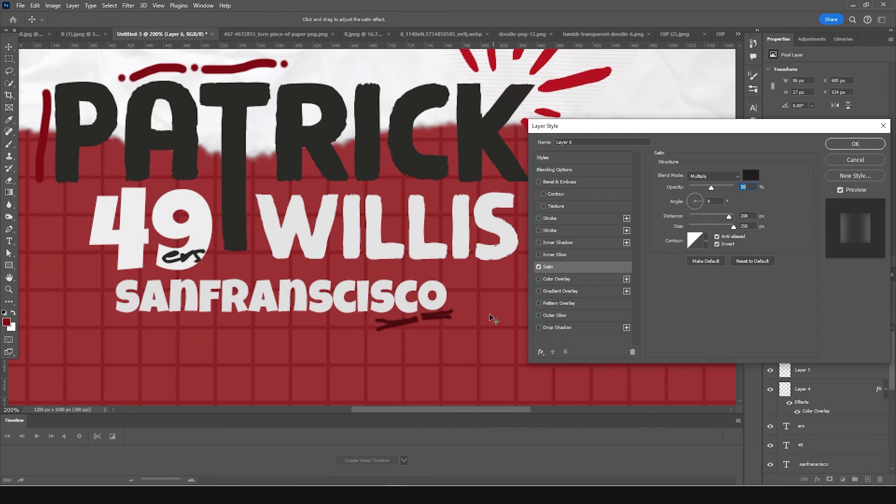
left_click(750, 175)
left_click(500, 254)
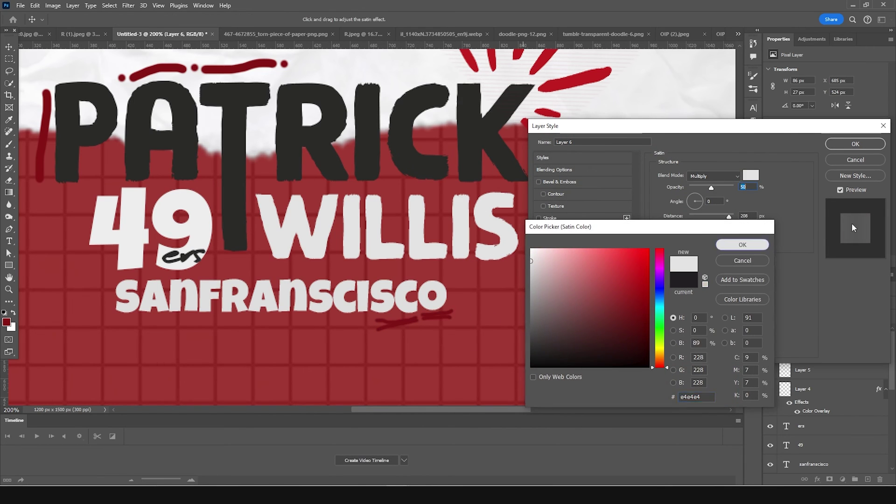
left_click(742, 245)
left_click(855, 144)
Step: Add a pale pink Color Overlay to the underlines
left_click(817, 479)
left_click(835, 442)
left_click(750, 175)
left_click(538, 267)
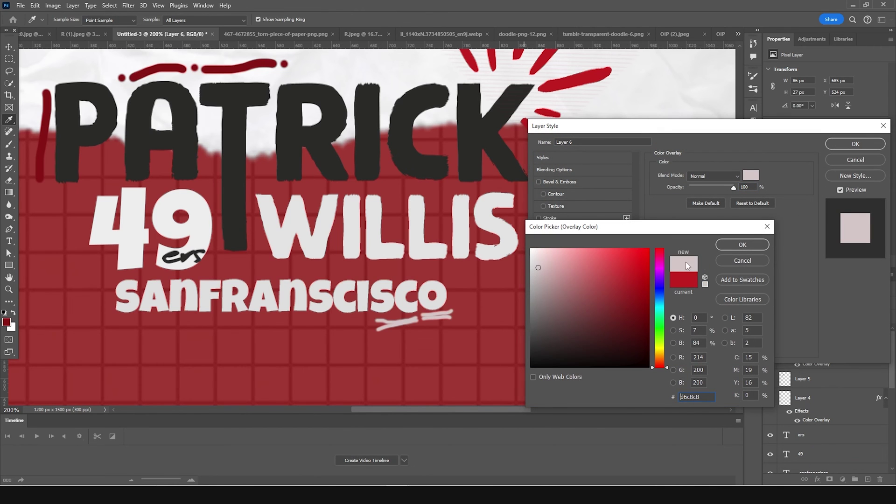
left_click(742, 244)
left_click(855, 144)
Step: Give Layer 5 a Color Overlay in the logo's red (#c41b19)
key("v")
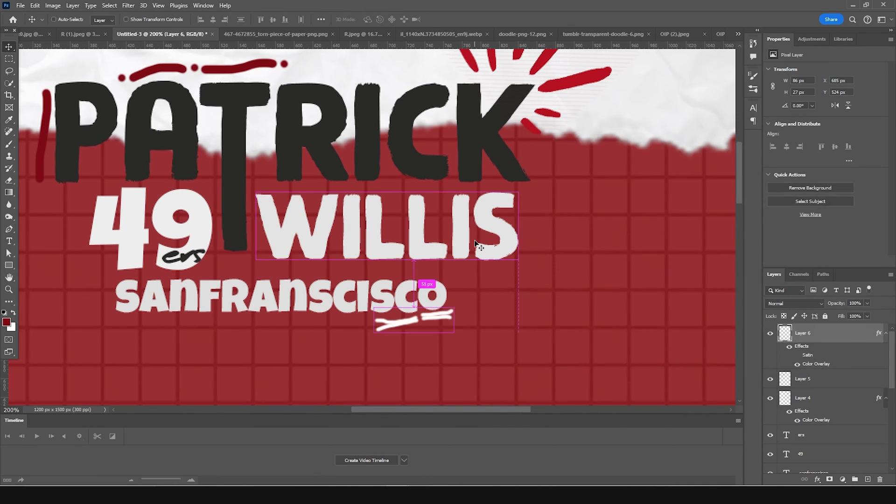
key("ctrl+minus")
key("ctrl+minus")
key("ctrl+minus")
left_click(557, 299)
left_click(335, 190)
left_click(817, 480)
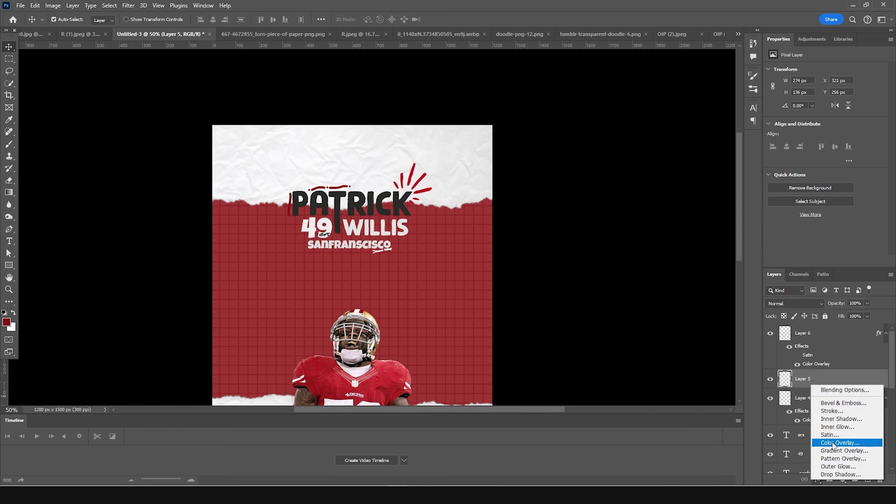
left_click(835, 442)
left_click(750, 175)
left_click(409, 177)
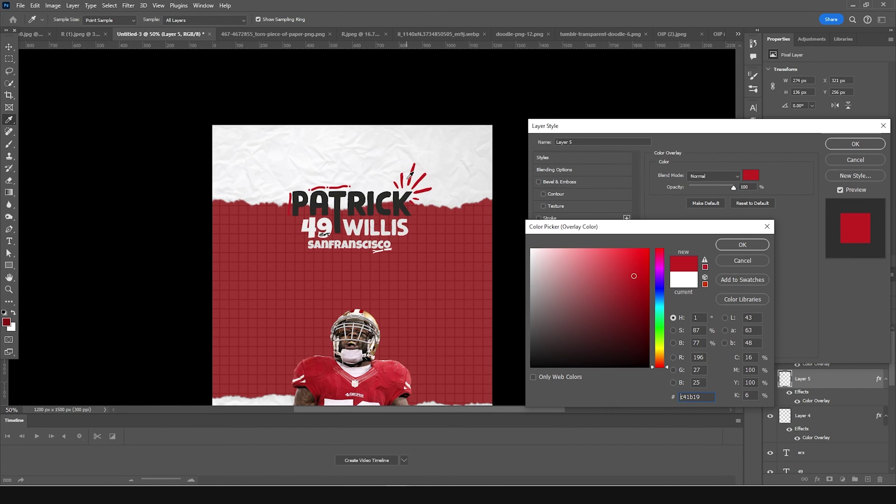
left_click(726, 242)
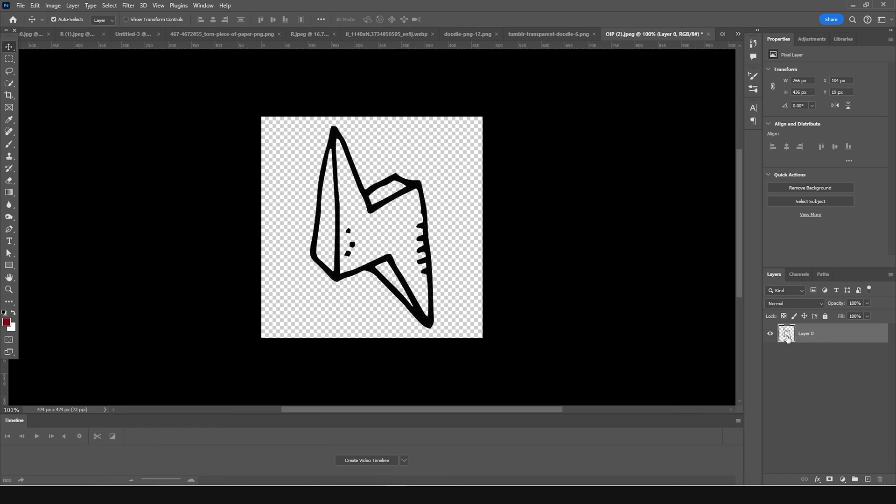
Step: Bring the zigzag doodle into the poster, scaled to about 33% and tilted beside the helmet
mouse_move(785, 337)
left_mouse_down()
mouse_move(307, 113)
mouse_move(373, 55)
mouse_move(472, 41)
mouse_move(135, 35)
mouse_move(336, 175)
mouse_move(308, 186)
left_mouse_up()
key("ctrl")
key("ctrl+t")
mouse_move(335, 232)
left_mouse_down()
mouse_move(316, 199)
mouse_move(321, 165)
left_mouse_up()
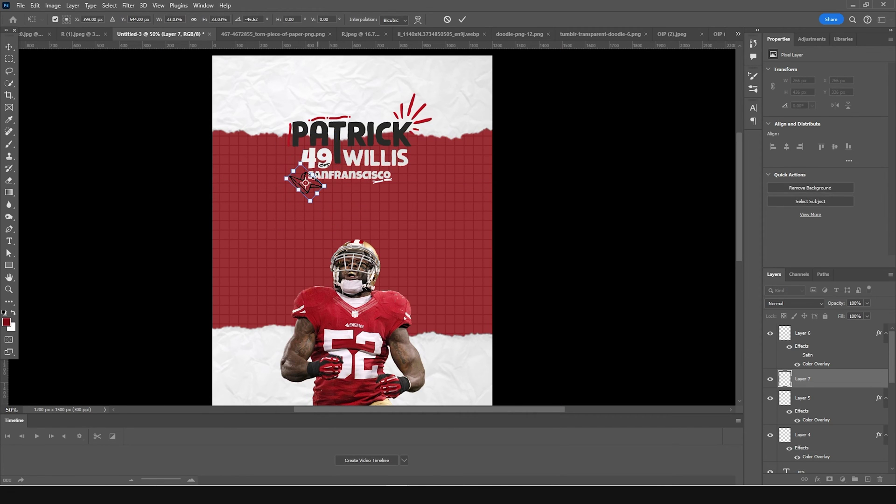
mouse_move(312, 195)
left_mouse_down()
mouse_move(298, 269)
mouse_move(309, 283)
mouse_move(335, 267)
left_mouse_up()
key("Return")
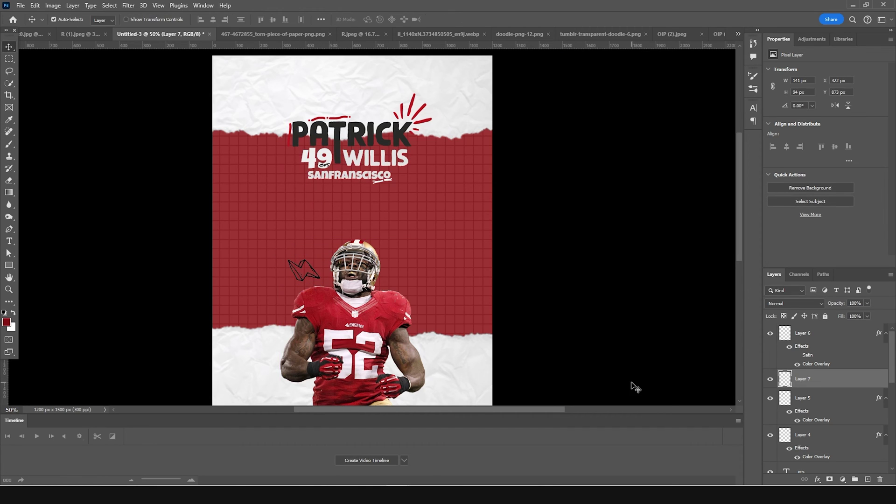
Step: Duplicate the red burst doodle beside the helmet and enlarge it over twice its size
left_click(413, 108)
mouse_move(411, 109)
left_mouse_down()
mouse_move(420, 126)
mouse_move(386, 237)
left_mouse_up()
key("ctrl+t")
mouse_move(429, 267)
left_mouse_down()
mouse_move(459, 298)
mouse_move(464, 163)
mouse_move(399, 254)
mouse_move(392, 305)
mouse_move(398, 293)
left_mouse_up()
key("Return")
Step: Send the burst copy behind the player, make it white, and move it up behind the helmet
scroll(797, 466, "down", 3)
left_click_drag(800, 349, 824, 410)
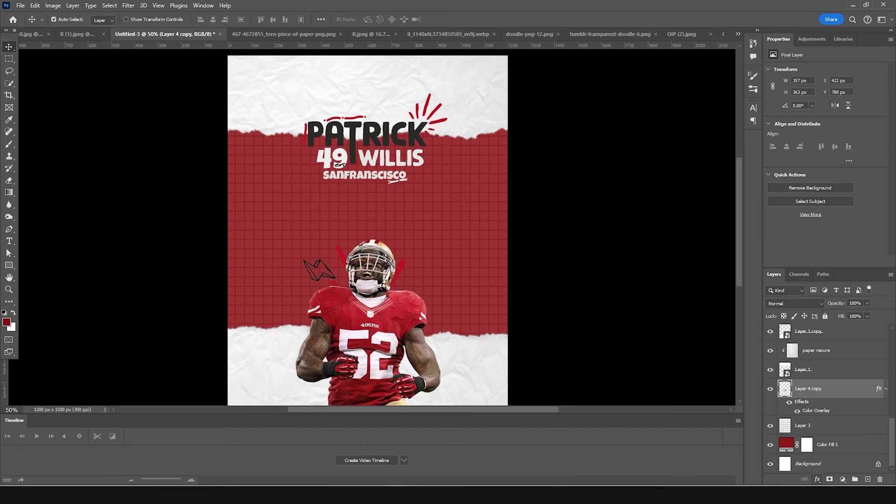
left_click(818, 479)
left_click(835, 442)
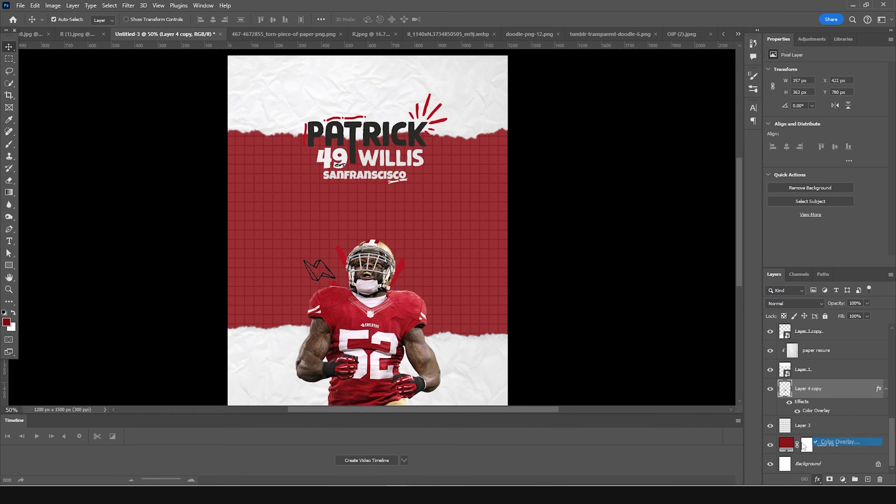
left_click(751, 175)
left_click_drag(616, 247, 528, 246)
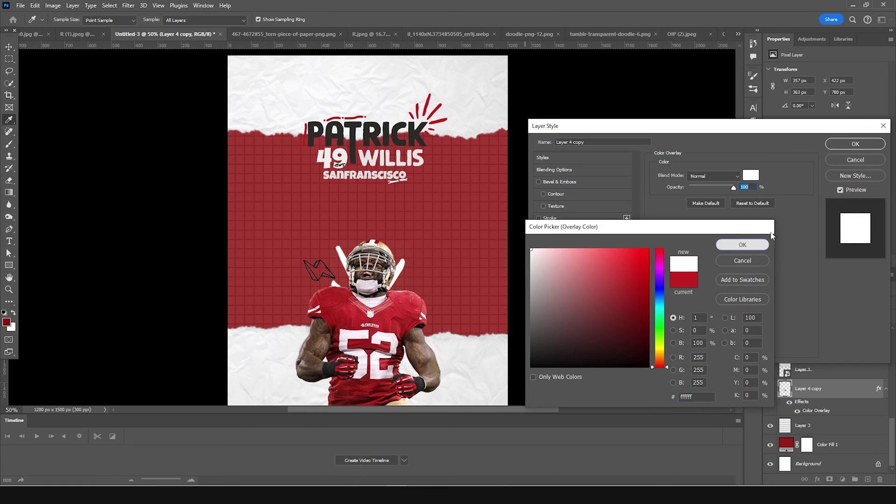
left_click(742, 245)
left_click(855, 143)
mouse_move(407, 275)
left_mouse_down()
mouse_move(405, 246)
mouse_move(436, 251)
mouse_move(445, 261)
mouse_move(413, 217)
mouse_move(400, 298)
left_mouse_up()
Step: Select the zigzag doodle layer and give it a white Color Overlay
left_click(320, 281)
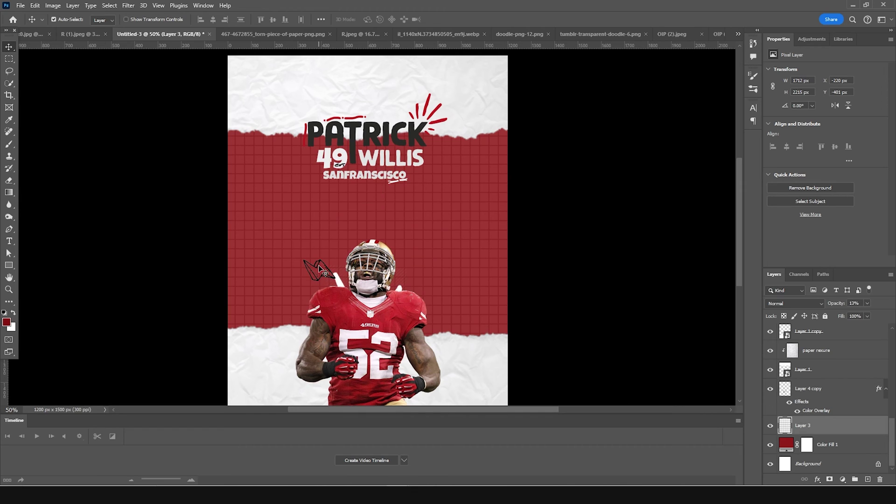
right_click(318, 264)
left_click(327, 268)
left_click(319, 282)
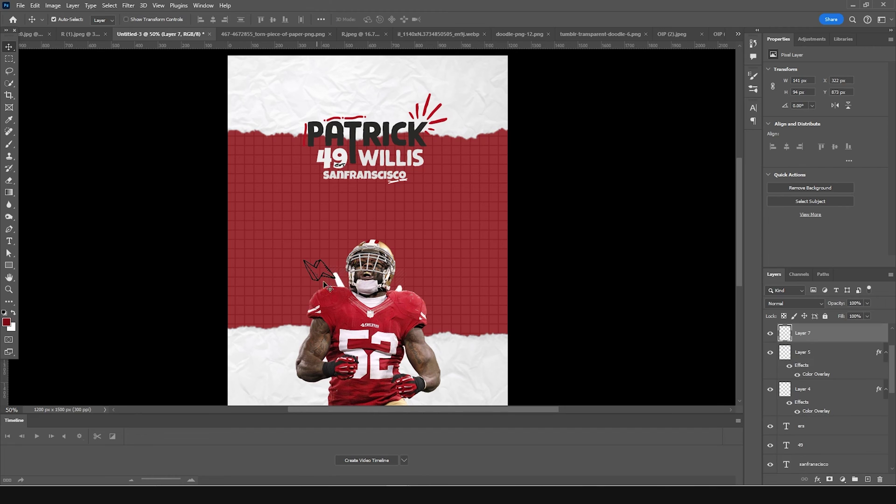
left_click(816, 479)
left_click(837, 442)
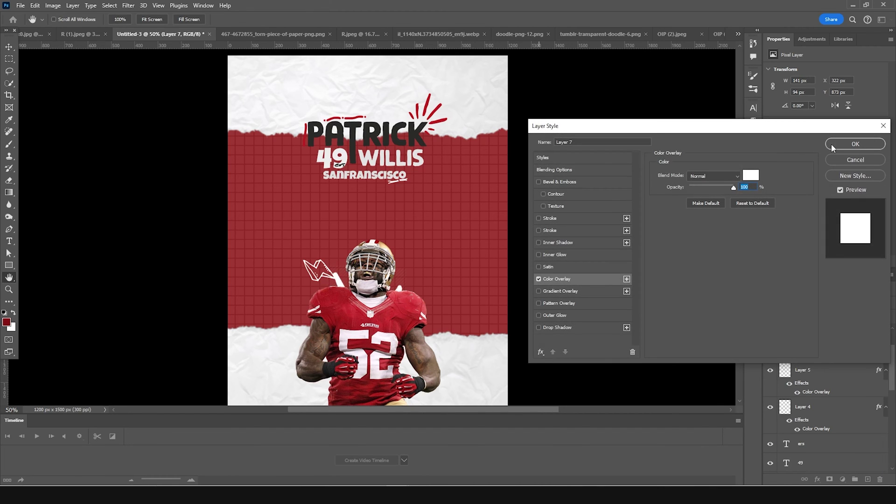
left_click(831, 146)
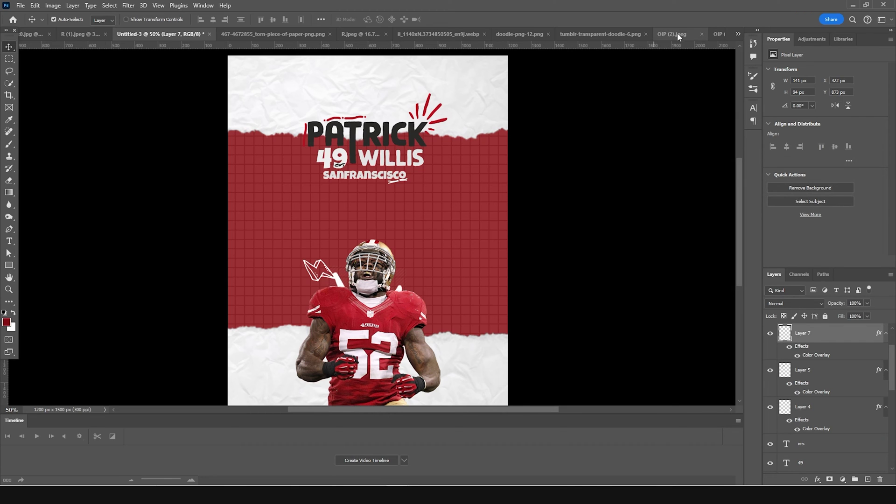
Step: Drag the crown doodle from tumblr-transparent-doodle-6.png into the poster, shrunk to 36% and rotated
left_click(533, 35)
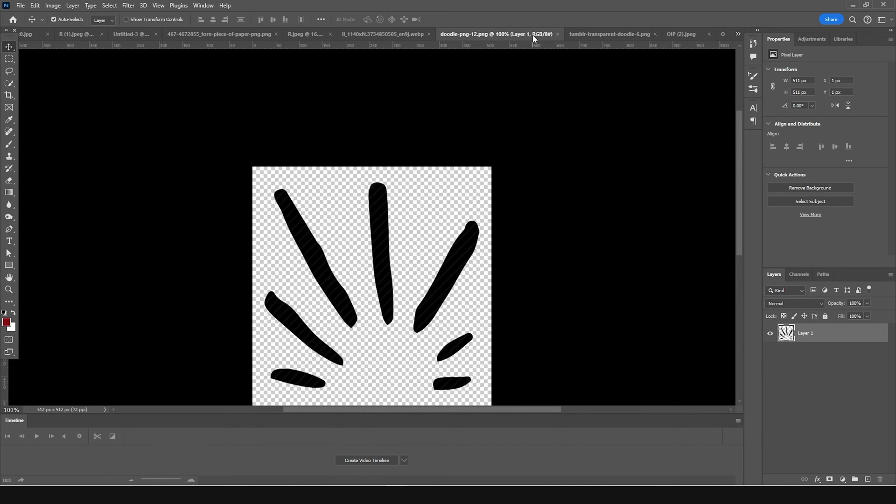
left_click(589, 36)
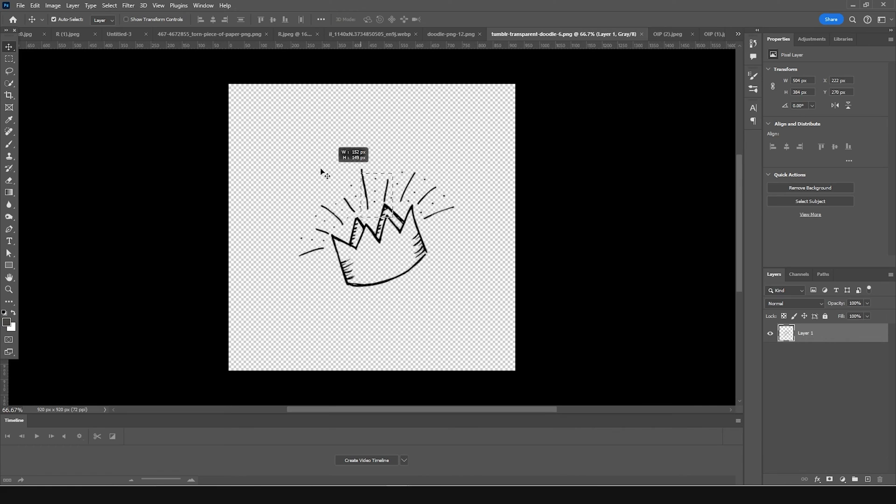
mouse_move(385, 213)
left_mouse_down()
mouse_move(334, 191)
mouse_move(216, 66)
mouse_move(117, 29)
mouse_move(367, 225)
left_mouse_up()
key("ctrl+t")
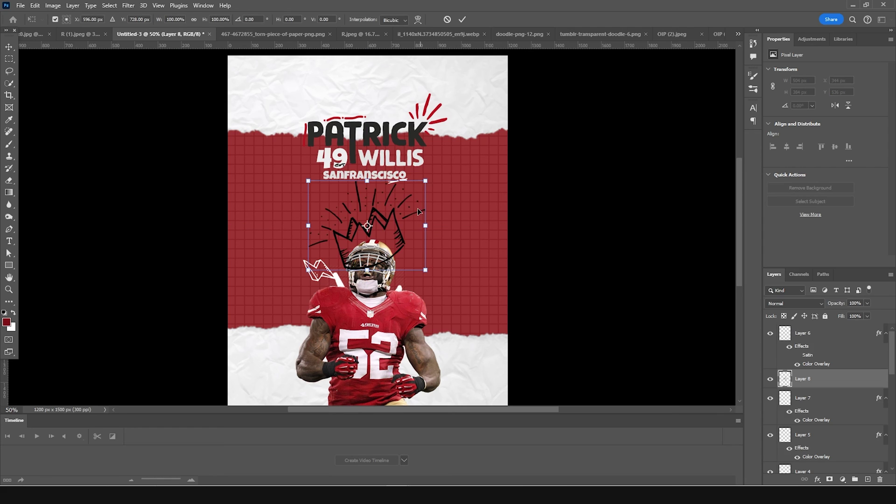
left_click_drag(425, 180, 455, 220)
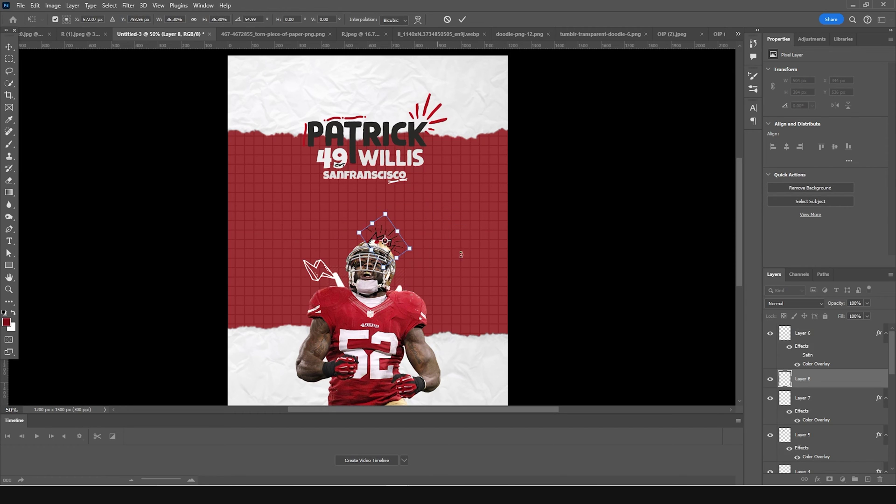
key("Return")
Step: Give the crown a white Color Overlay and move Layer 8 behind the player
left_click(816, 480)
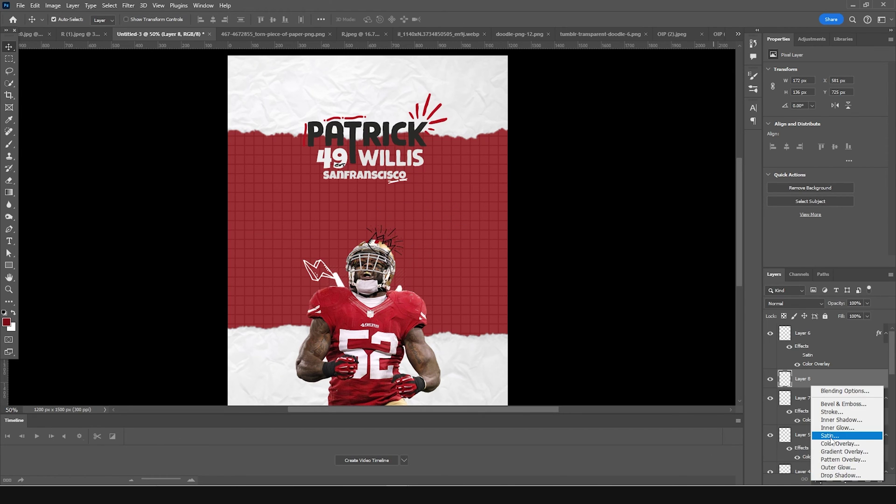
left_click(722, 361)
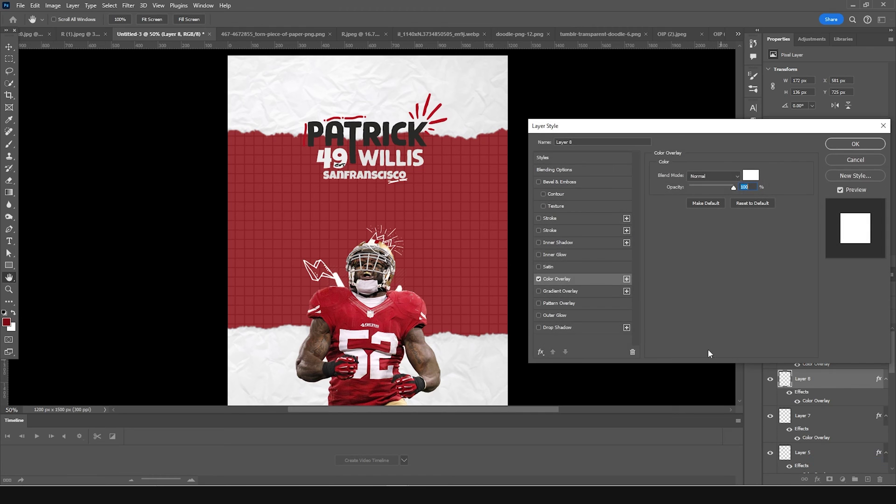
left_click(839, 144)
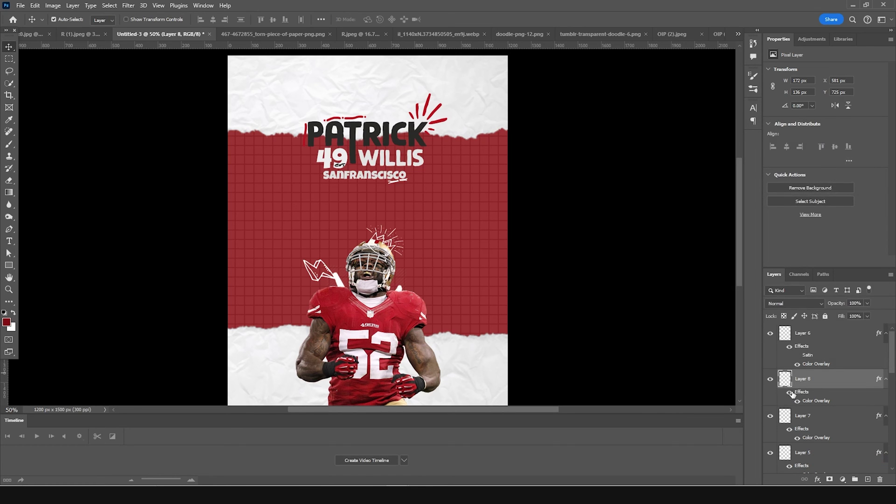
left_click_drag(801, 499, 806, 406)
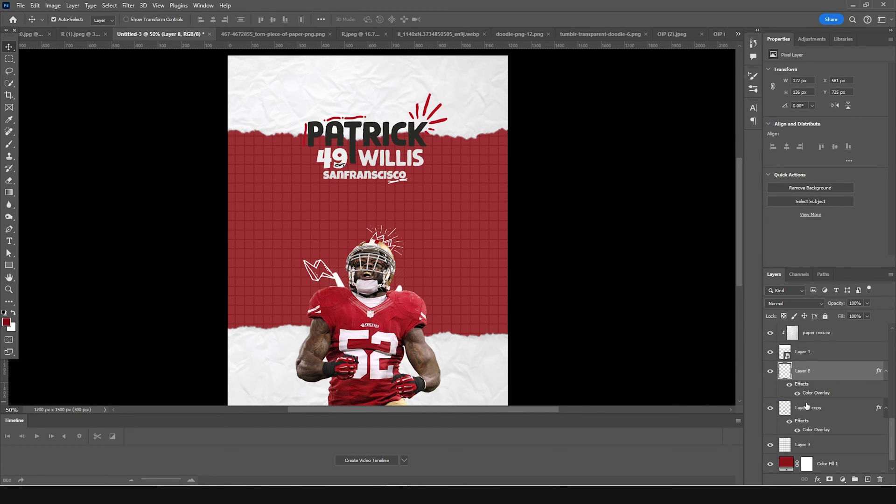
Step: Duplicate the player cutout layer and give the copy a white Color Overlay
left_click(406, 322)
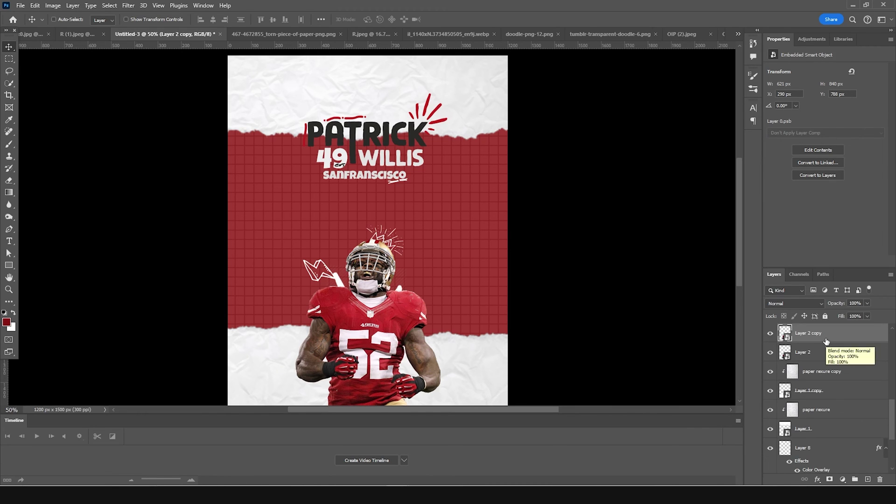
key("ctrl+j")
left_click(820, 479)
left_click(788, 485)
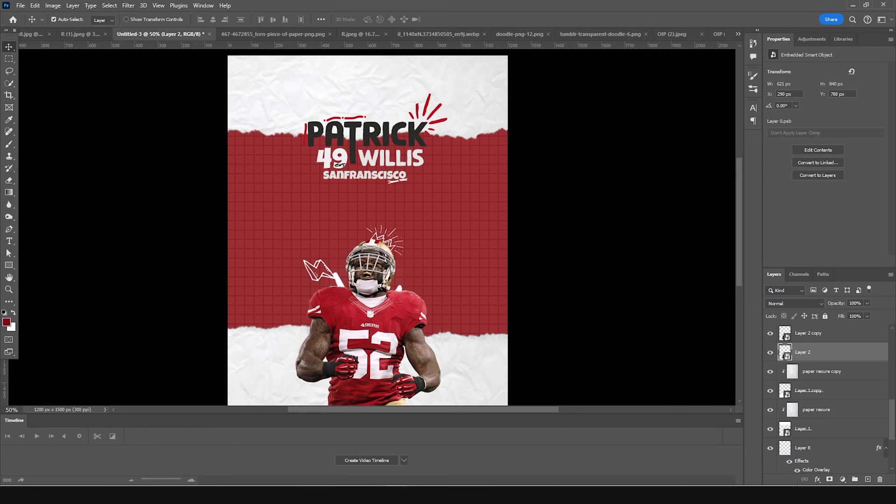
left_click(817, 479)
left_click(835, 443)
left_click(750, 176)
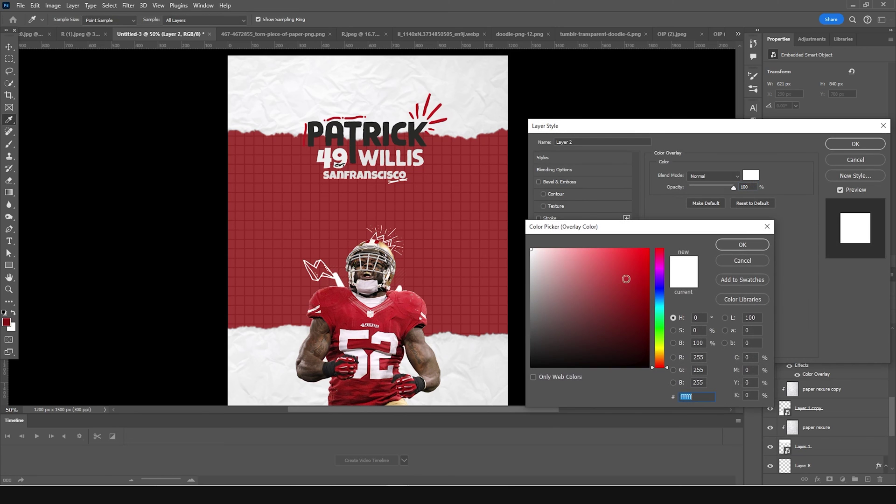
left_click(742, 246)
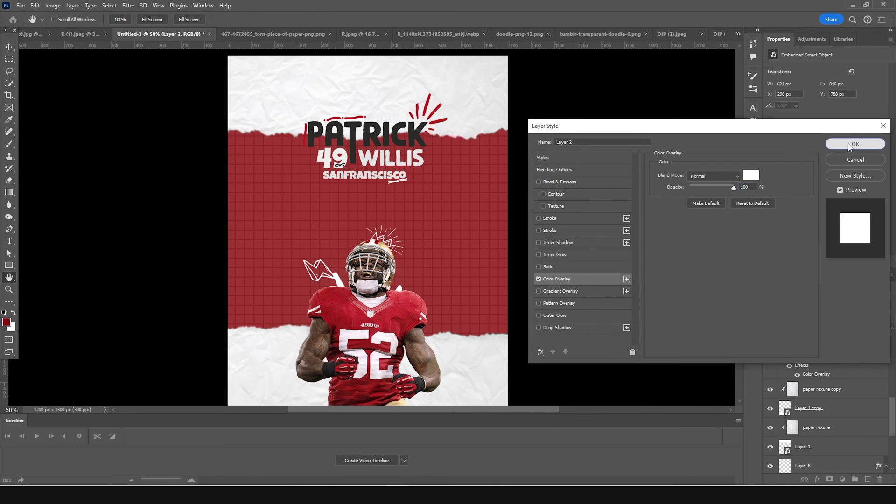
left_click(855, 144)
Step: Nudge the white player silhouette up and right, then duplicate it as Layer 2 copy 2
key("ctrl+t")
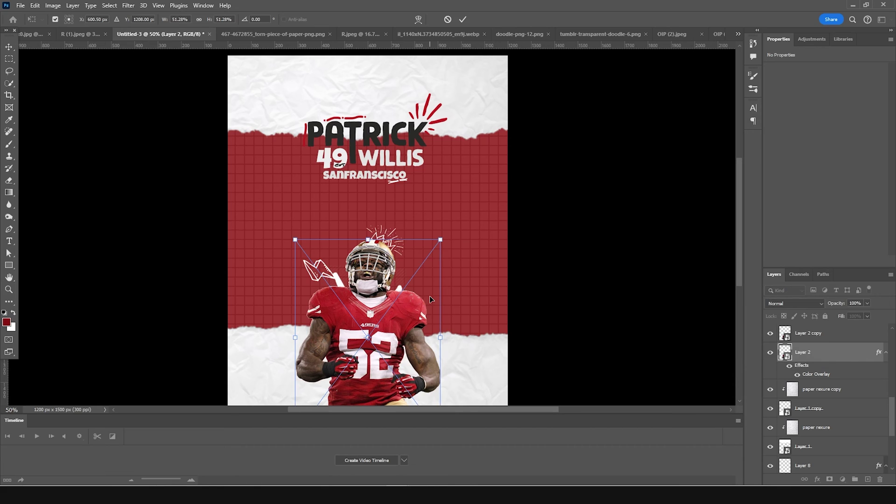
key("Up")
key("Up")
key("Up")
key("Up")
key("Up")
key("Up")
key("Up")
key("Up")
key("Up")
key("Up")
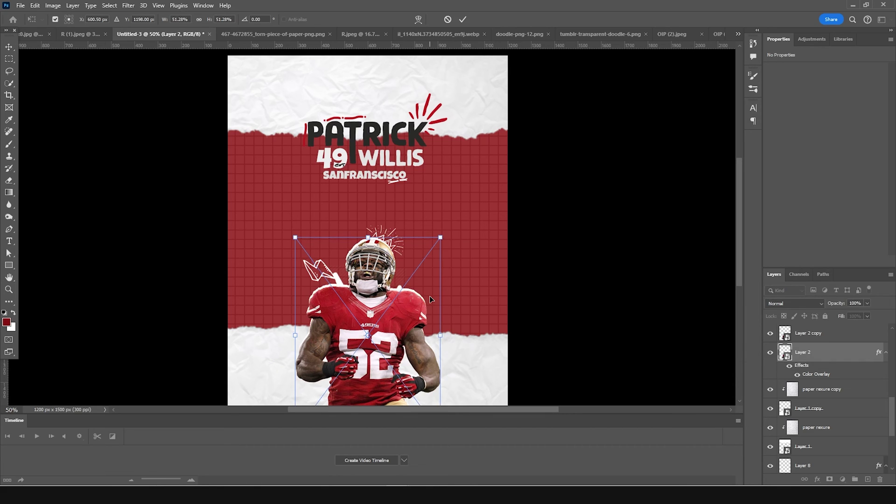
key("Right")
key("Right")
key("Right")
key("Right")
key("Right")
key("Right")
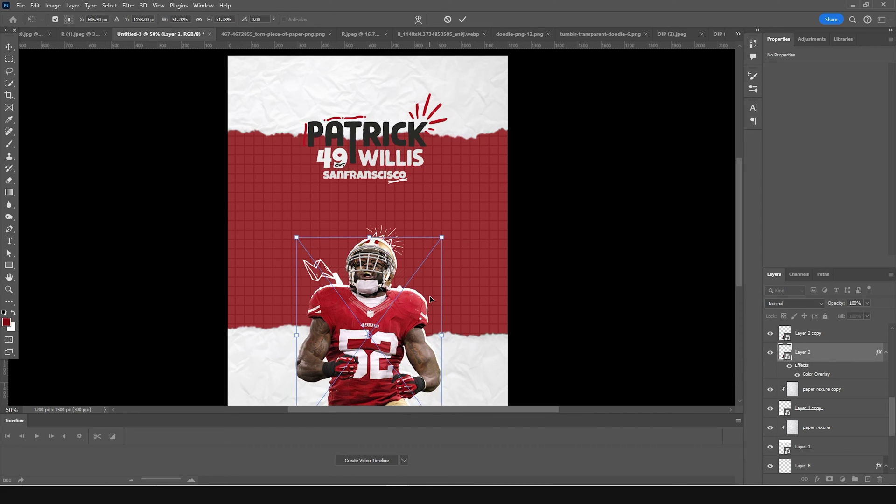
key("Right")
key("Right")
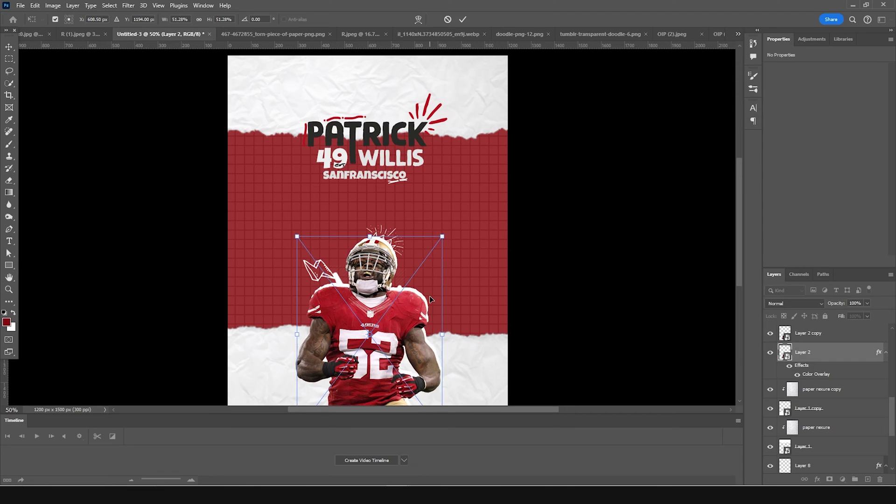
key("Return")
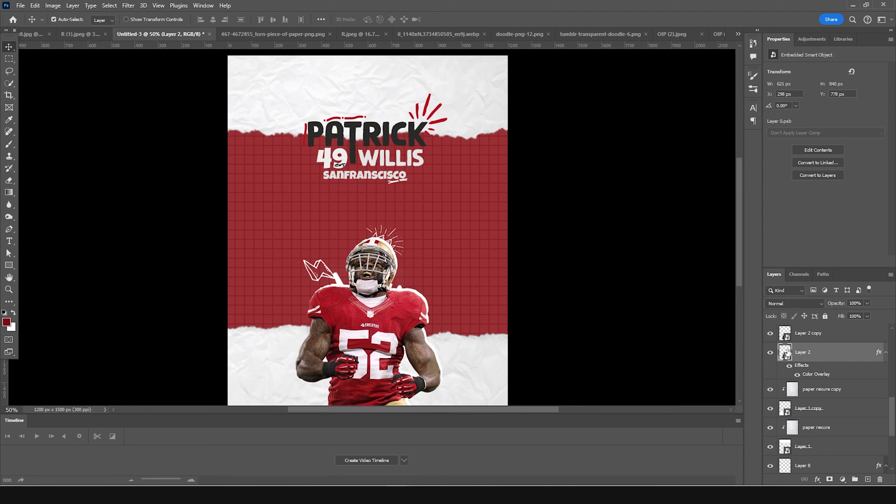
key("ctrl+j")
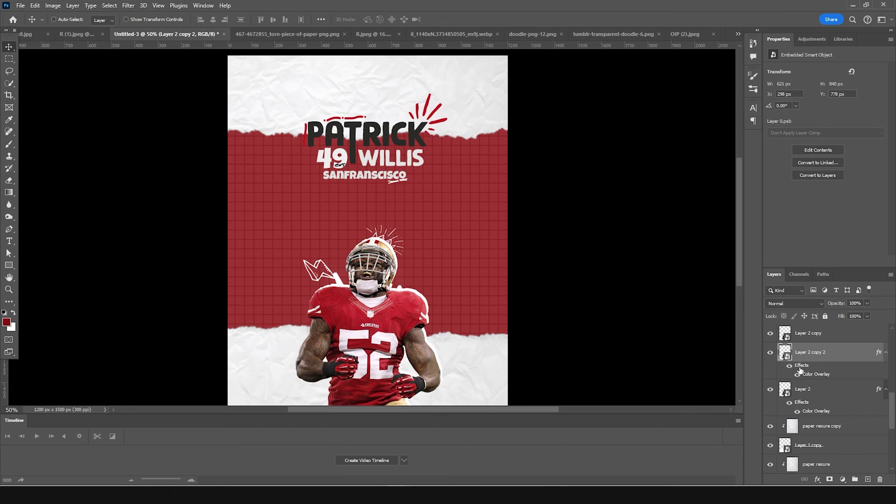
Step: Add a 32 px Stroke to Layer 2 copy 2 in the red sampled from the grid band
left_click(816, 480)
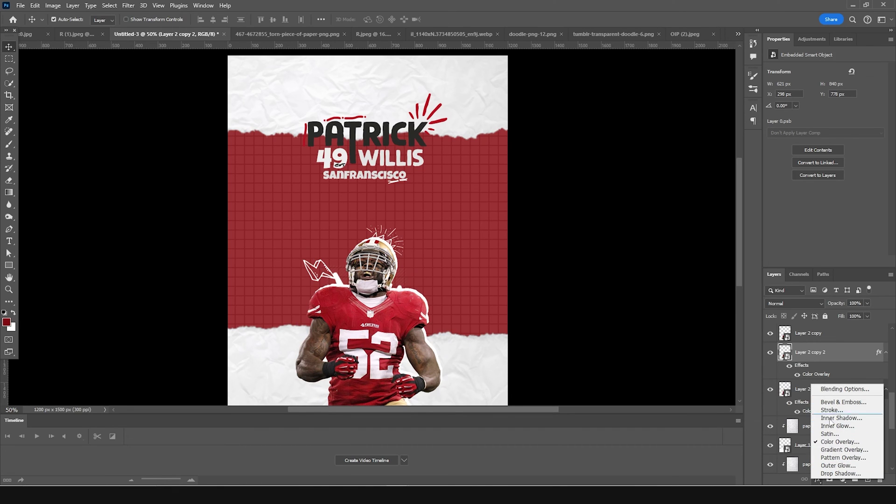
left_click(785, 481)
left_click(817, 480)
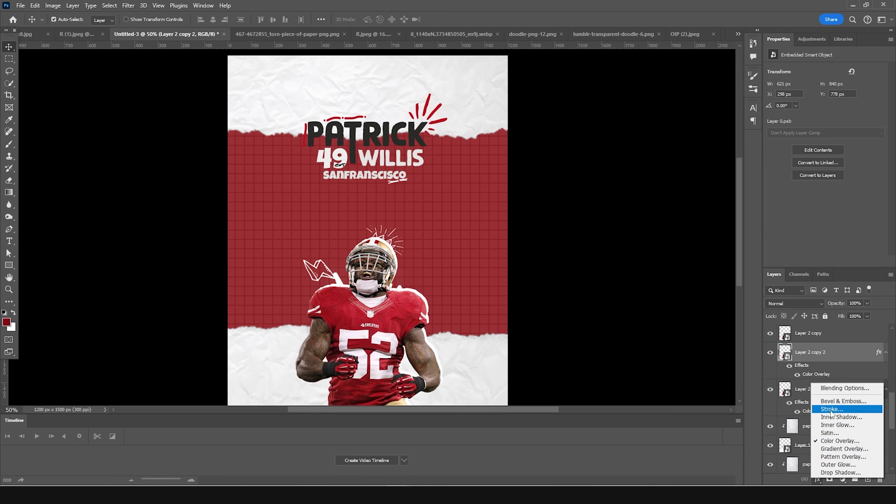
left_click(830, 409)
left_click(676, 240)
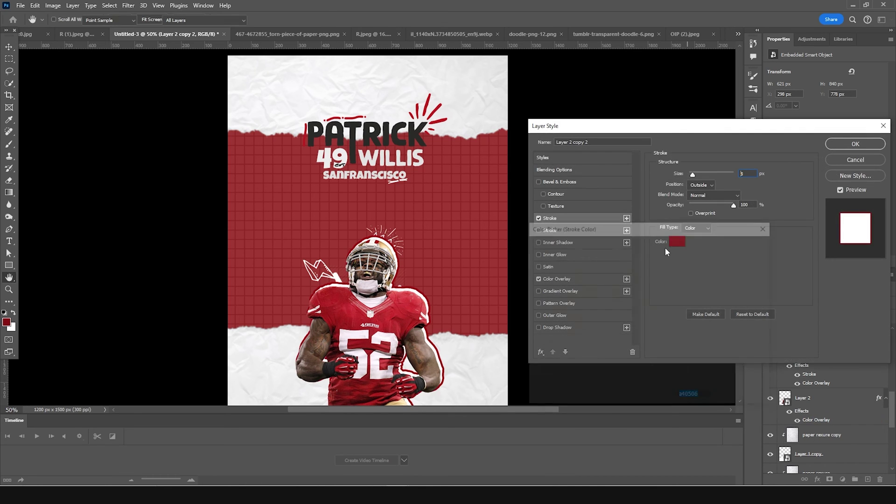
left_click(430, 103)
left_click(491, 314)
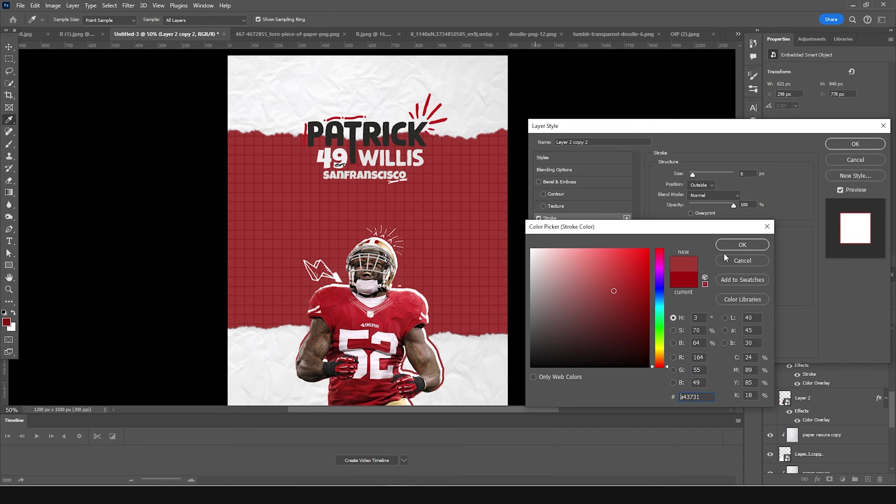
left_click(742, 244)
left_click_drag(692, 174, 699, 176)
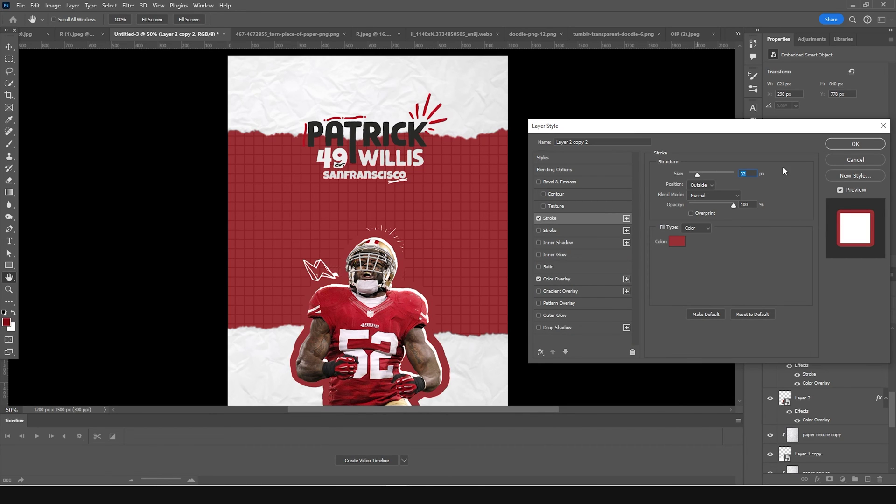
left_click(844, 147)
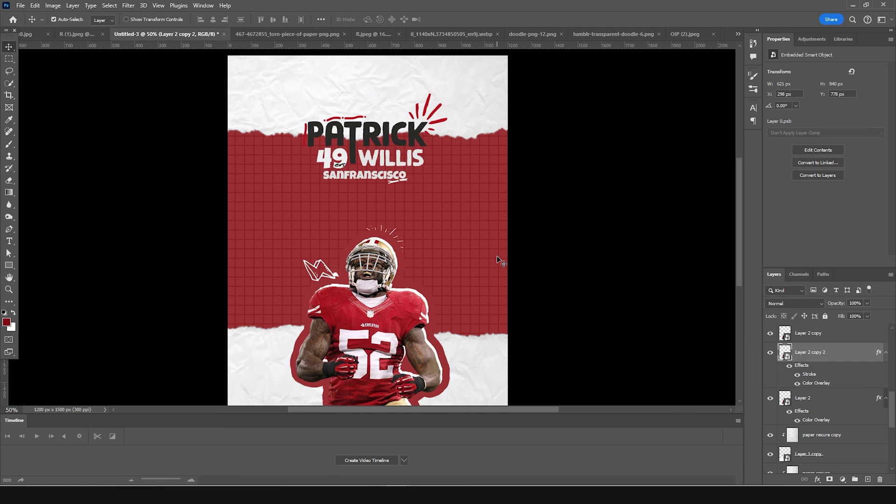
Step: Move Layer 8 above the red-outlined player and nudge the crown doodle up and left
left_click(392, 236)
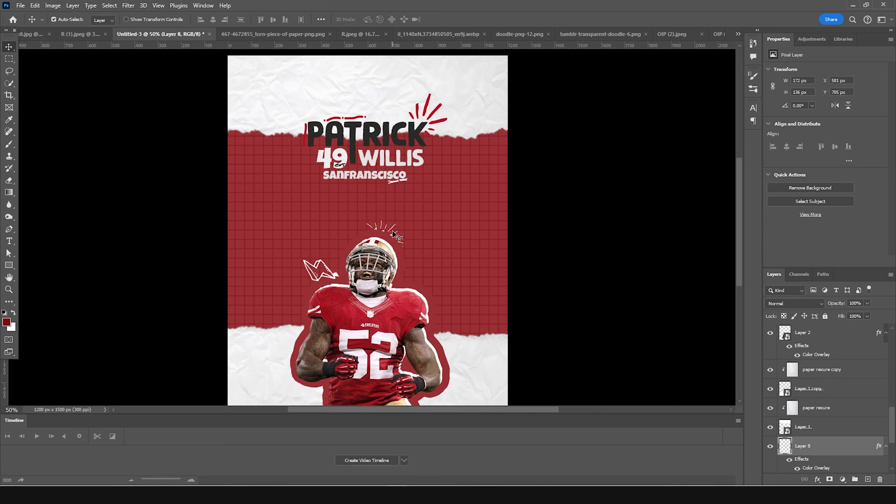
mouse_move(782, 449)
left_mouse_down()
mouse_move(801, 390)
mouse_move(793, 445)
mouse_move(807, 339)
mouse_move(834, 319)
mouse_move(816, 362)
left_mouse_up()
key("Down")
key("Down")
key("Down")
key("Down")
key("Down")
key("Down")
key("Down")
key("Down")
key("Down")
key("Down")
key("Down")
key("Down")
key("Down")
key("Down")
key("Down")
key("Down")
key("Down")
key("Down")
key("Down")
key("Down")
key("Up")
key("Up")
key("Up")
key("Up")
key("Up")
key("Up")
key("Up")
key("Up")
key("Left")
key("Left")
key("Left")
key("Left")
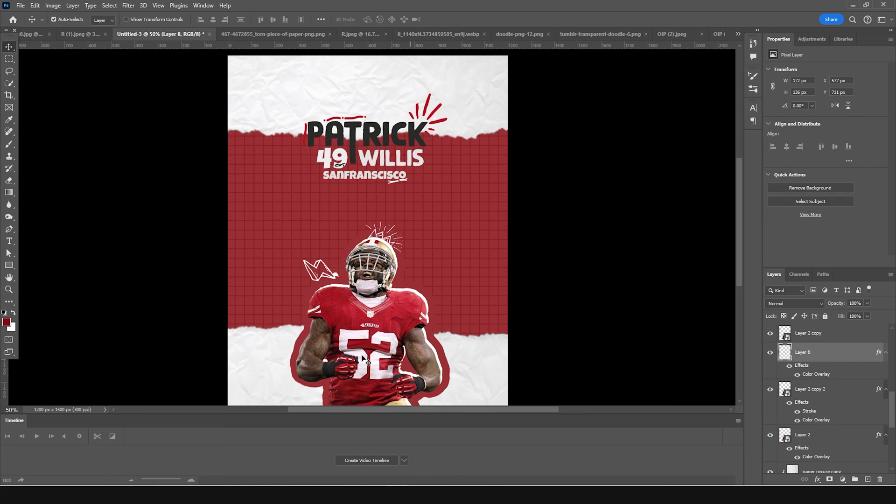
Step: Duplicate the left zigzag doodle and place an enlarged, rotated copy right of the helmet
left_click(326, 266)
key("ctrl+j")
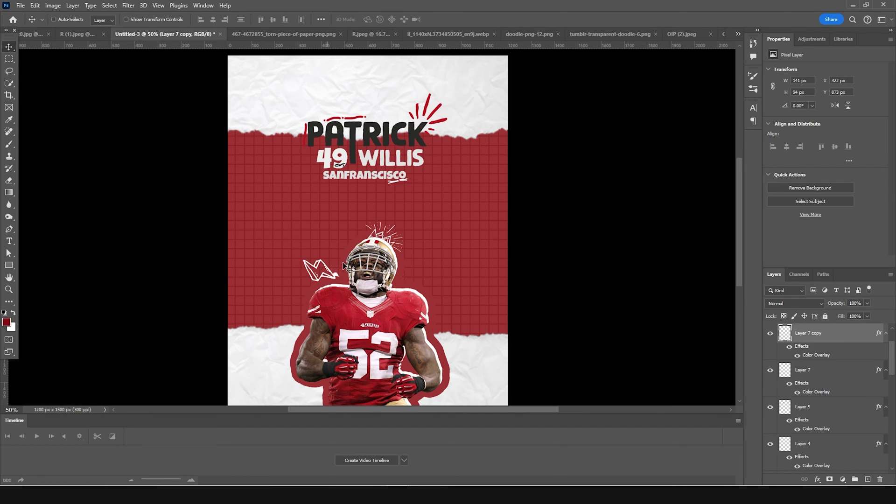
key("ctrl+t")
mouse_move(335, 262)
left_mouse_down()
mouse_move(338, 253)
mouse_move(354, 269)
mouse_move(423, 290)
mouse_move(416, 313)
left_mouse_up()
left_click_drag(428, 273, 441, 289)
mouse_move(399, 325)
left_mouse_down()
mouse_move(429, 252)
mouse_move(415, 280)
left_mouse_up()
mouse_move(431, 239)
left_mouse_down()
mouse_move(419, 229)
mouse_move(449, 258)
left_mouse_up()
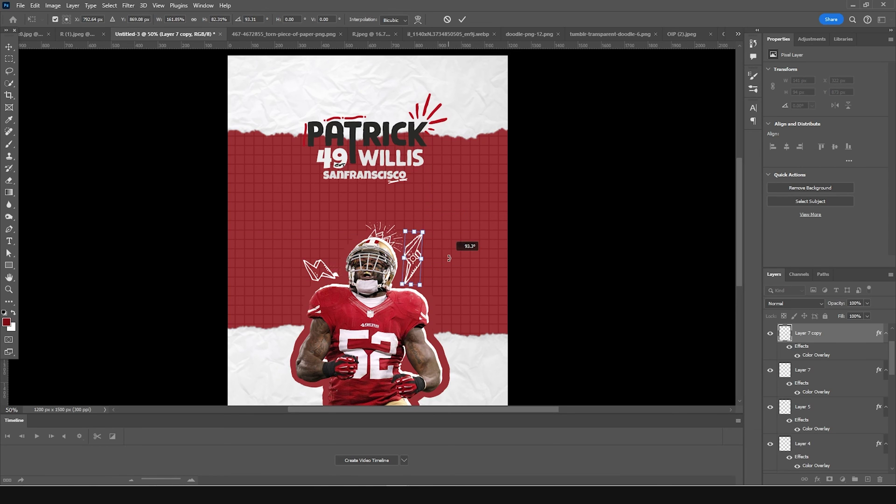
key("Return")
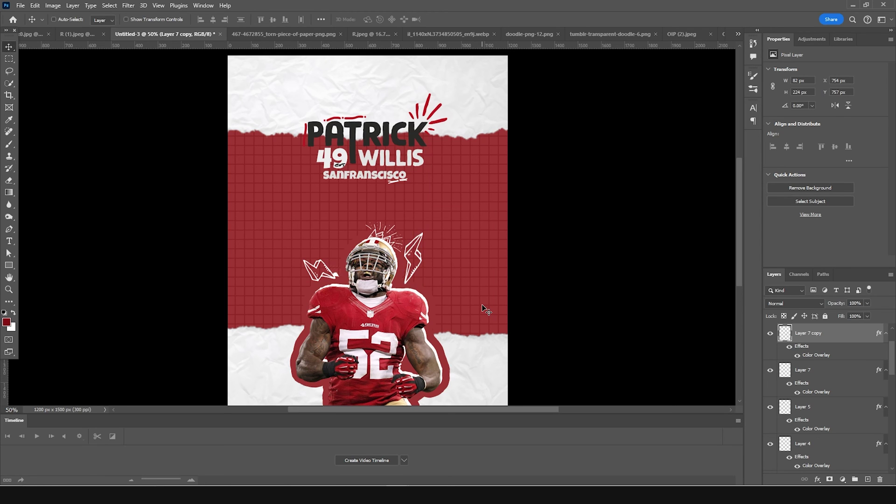
key("ctrl+minus")
key("ctrl+minus")
key("ctrl+plus")
key("ctrl+plus")
left_click(10, 241)
Step: Add a lorem ipsum paragraph below SANFRANSCISCO in 5 pt Luckiest Guy, light grey e4e4e4
left_click_drag(300, 186, 454, 217)
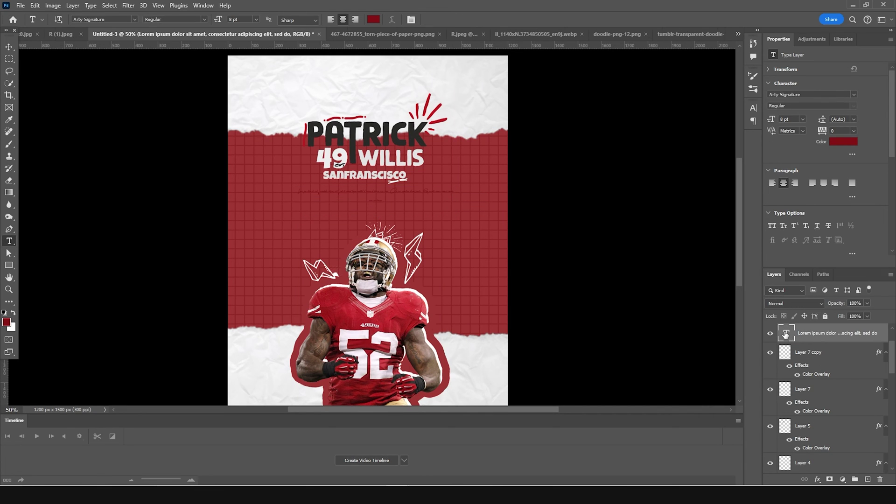
left_click(854, 94)
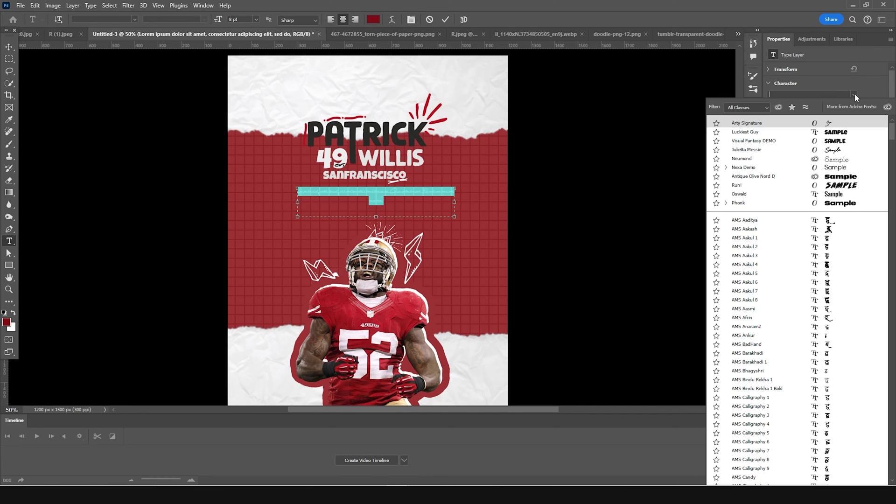
left_click(844, 134)
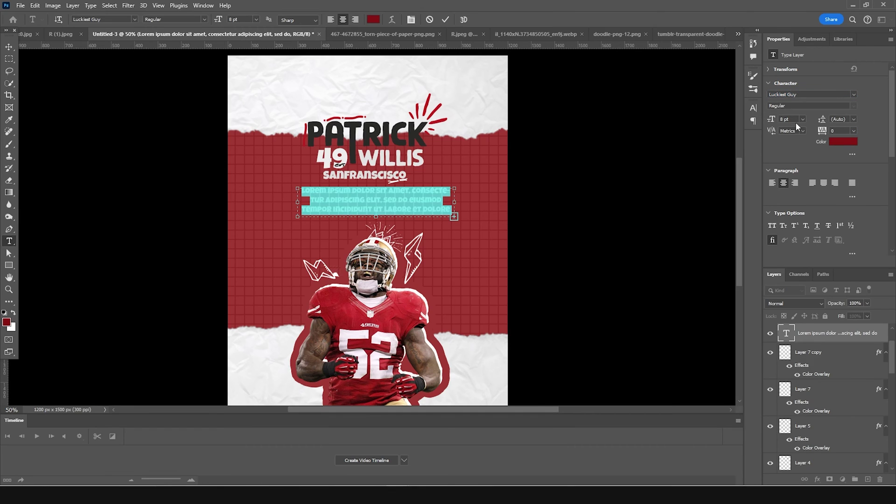
key("Down")
key("Down")
key("Down")
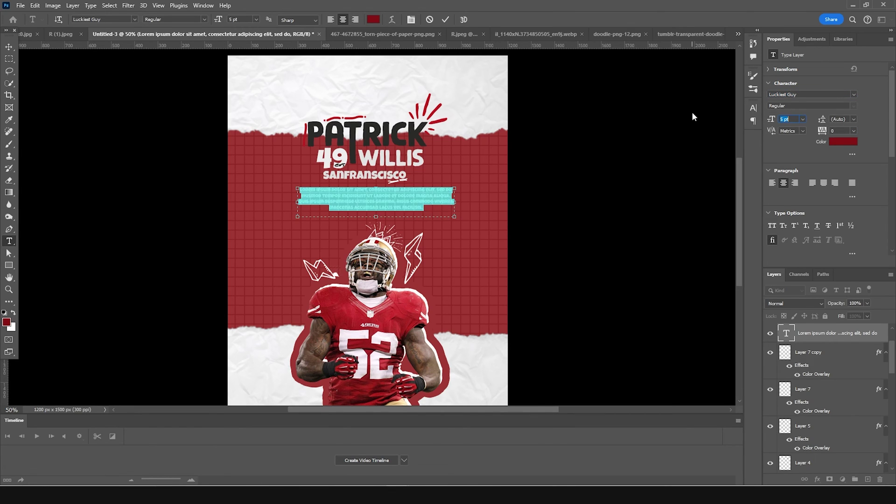
left_click(843, 142)
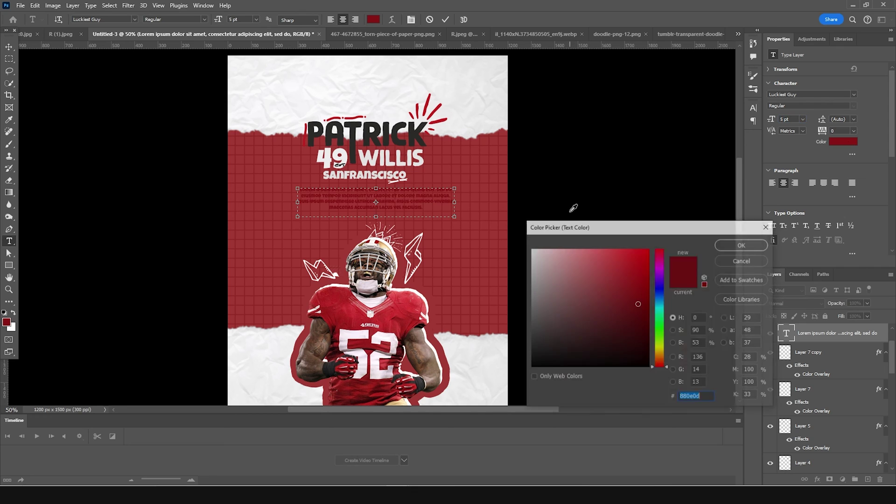
type("262524")
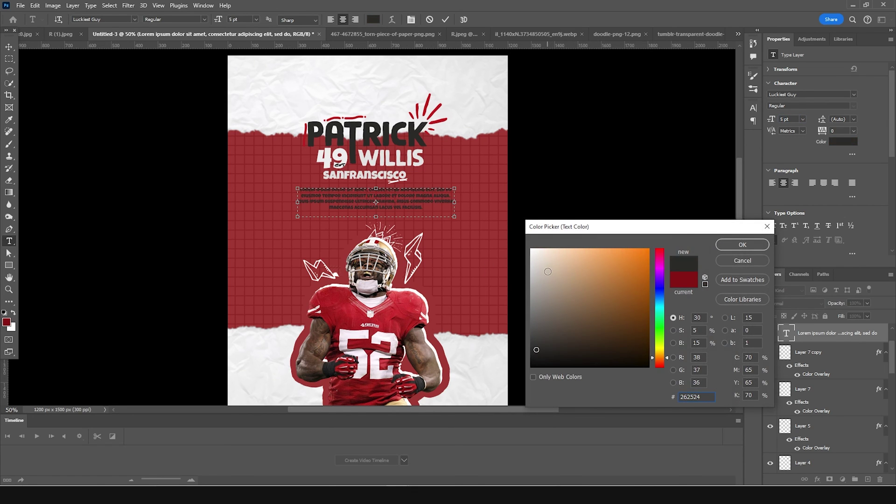
left_click_drag(540, 314, 514, 210)
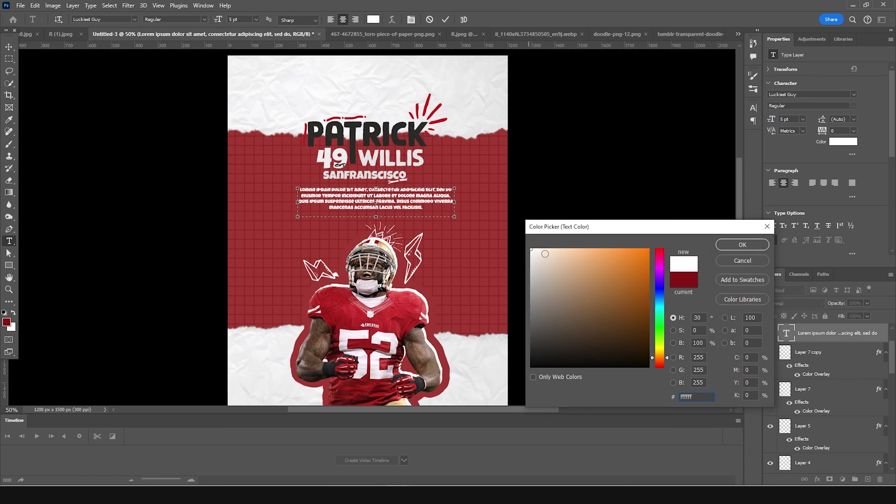
left_click(420, 157)
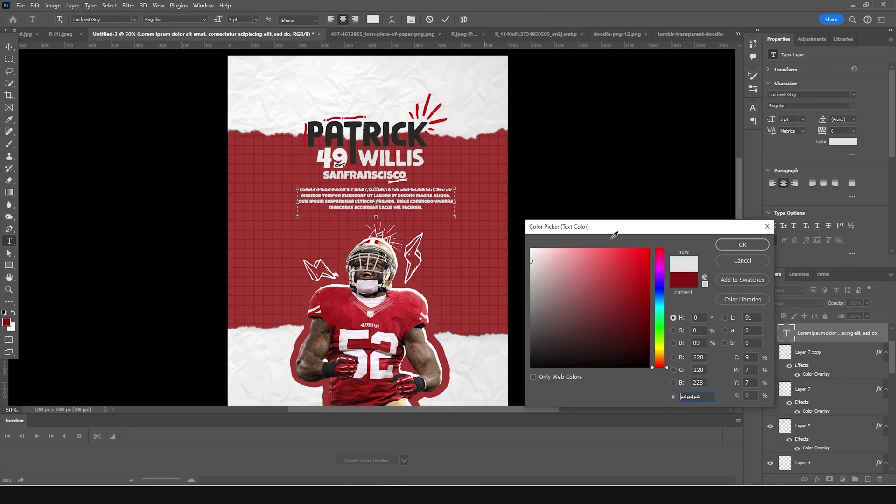
left_click(738, 248)
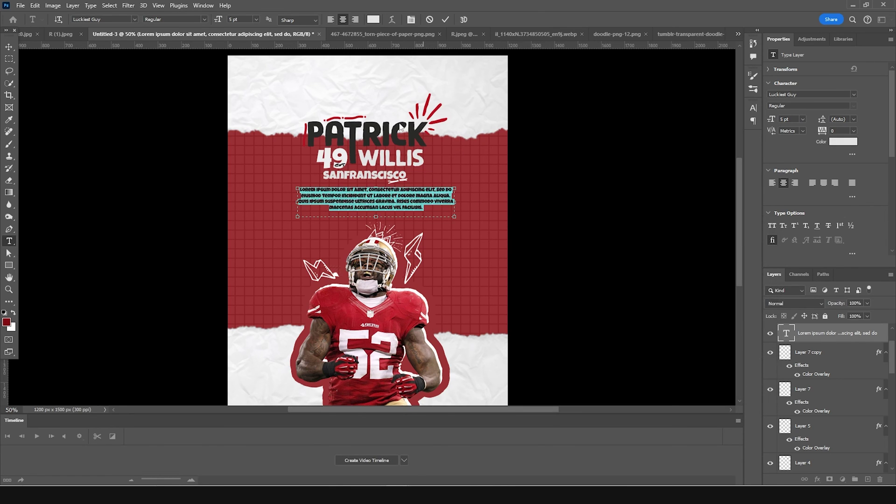
left_click(9, 46)
key("ctrl+plus")
key("ctrl+plus")
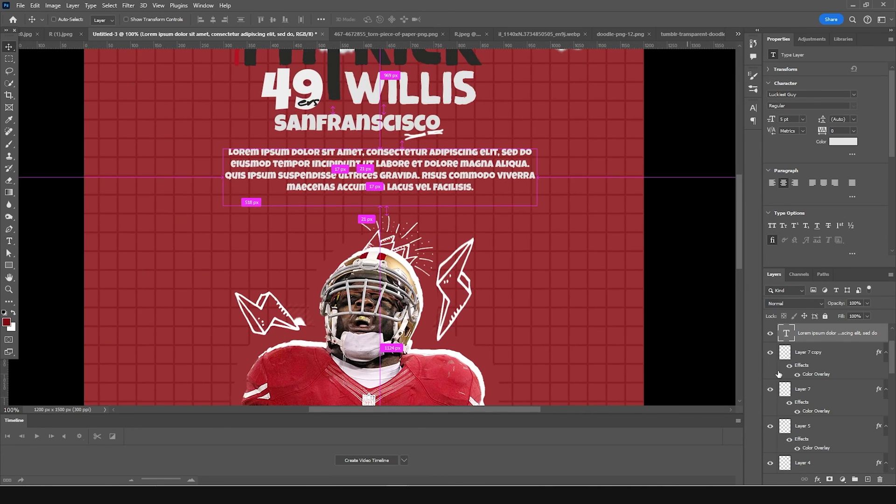
Step: Add a new layer above the doodle copy and sample the dark title colour 262524 for painting
left_click(810, 359)
left_click(867, 479)
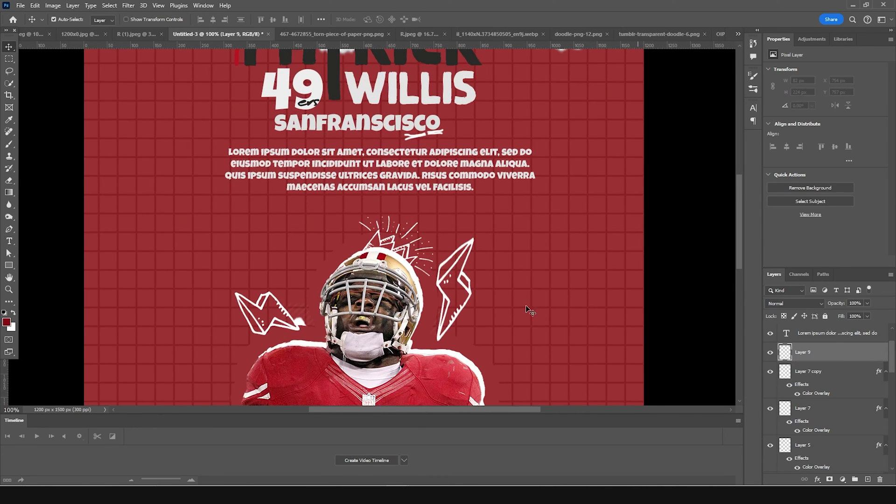
key("b")
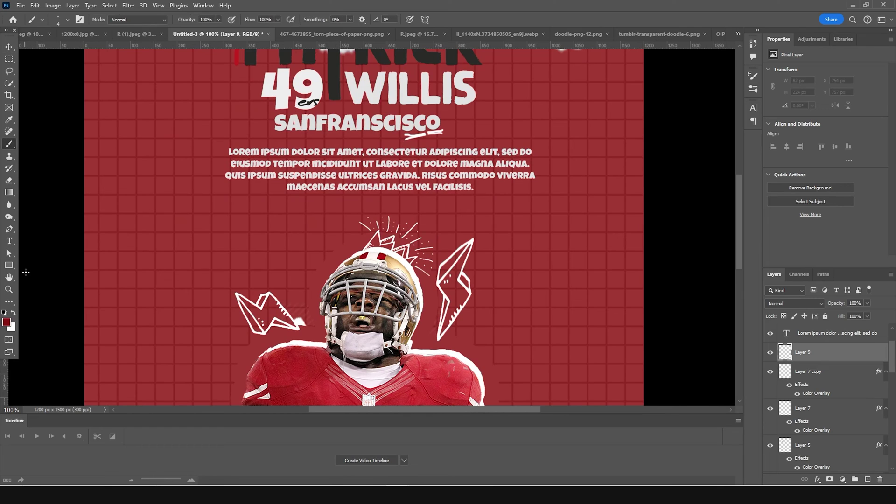
left_click(6, 322)
left_click(342, 70)
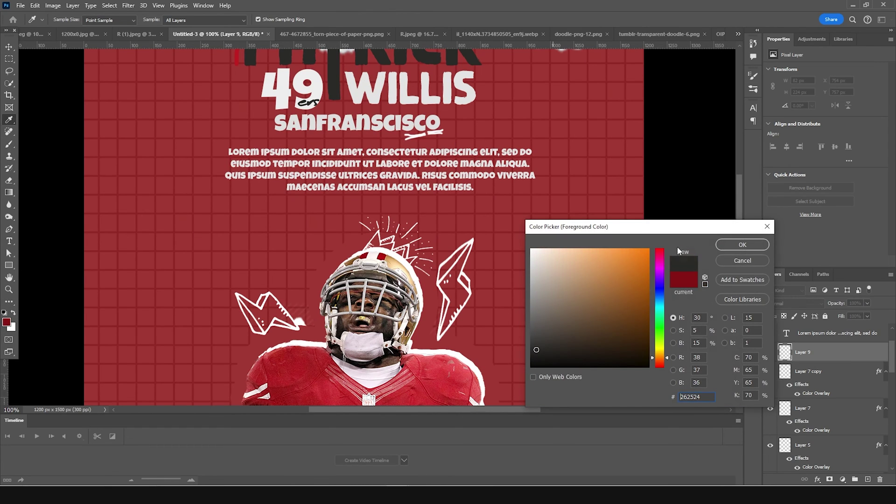
left_click(731, 247)
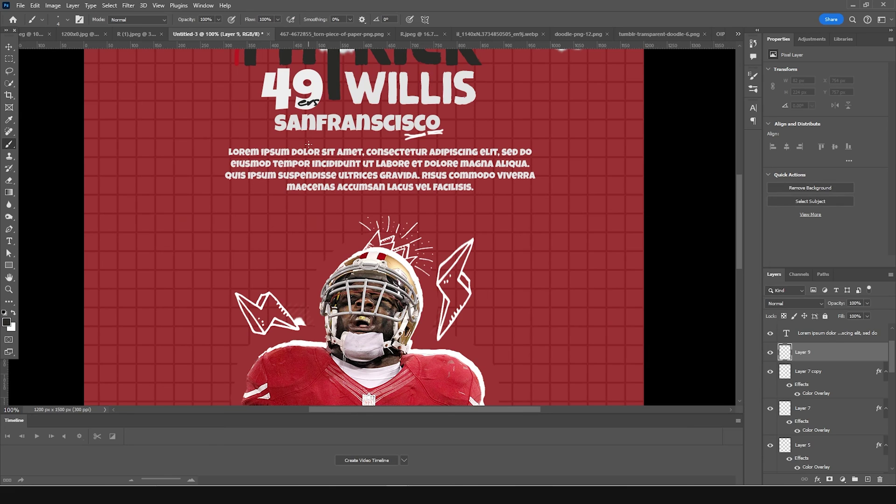
Step: With a 25 px brush, paint dark strokes behind DOLOR, GRAVIDA and maecenas
key("bracketright")
key("bracketright")
key("bracketright")
key("bracketright")
key("bracketright")
key("bracketright")
left_click_drag(294, 151, 318, 152)
left_click_drag(383, 175, 419, 175)
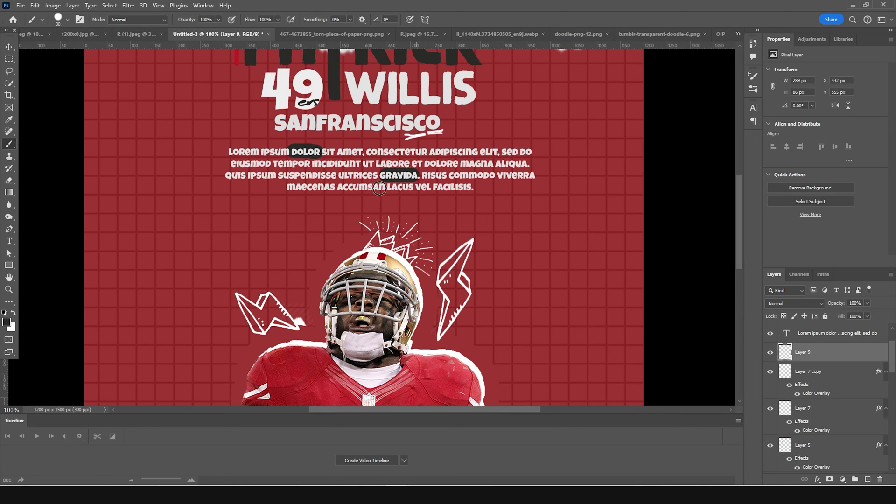
left_click_drag(289, 185, 335, 187)
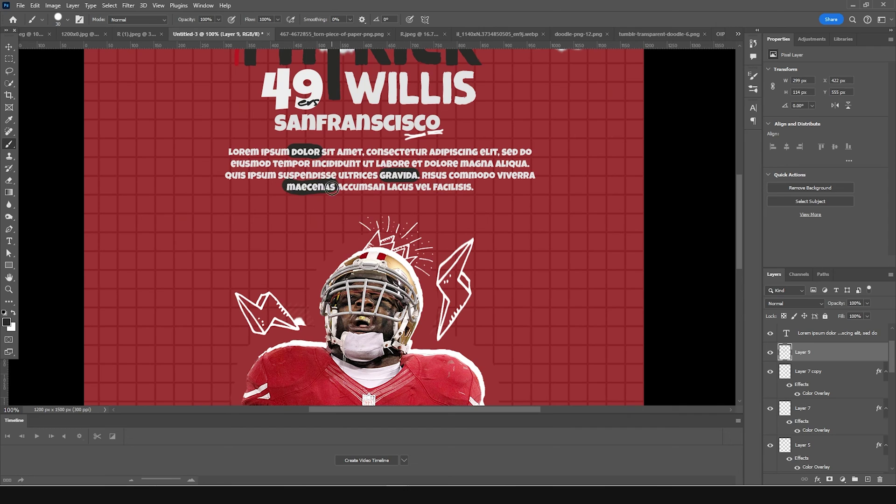
left_click(9, 47)
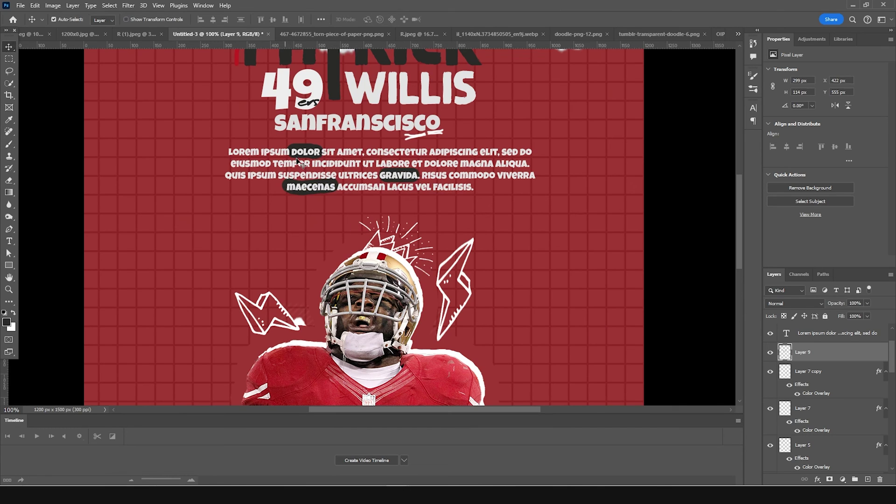
left_click(309, 154)
Step: Color the word DOLOR jersey red db4345, copying the hex code for reuse
double_click(788, 335)
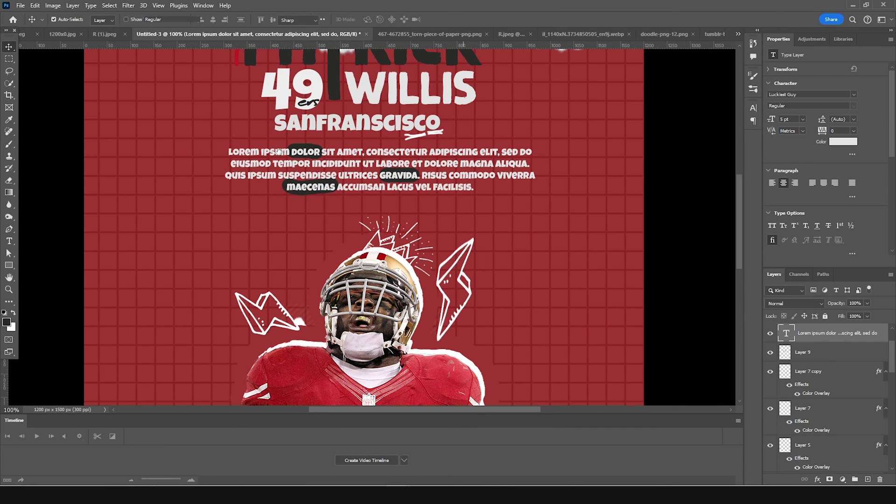
left_click_drag(293, 152, 316, 152)
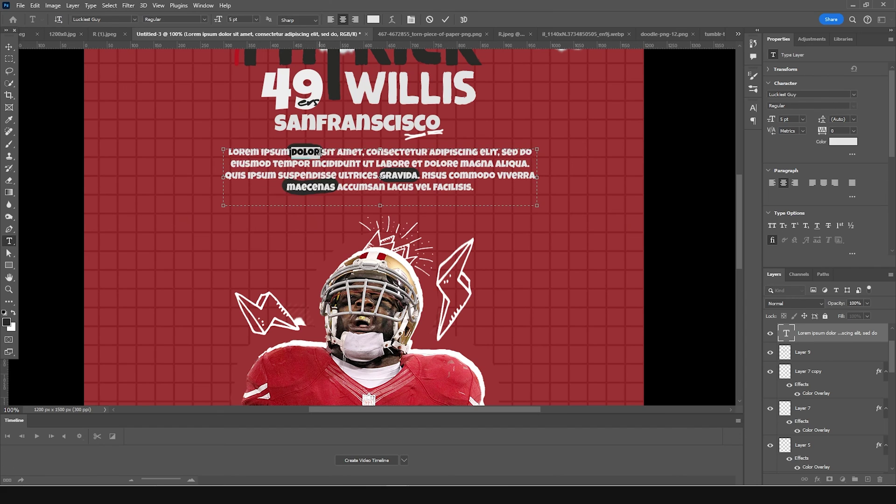
left_click(840, 141)
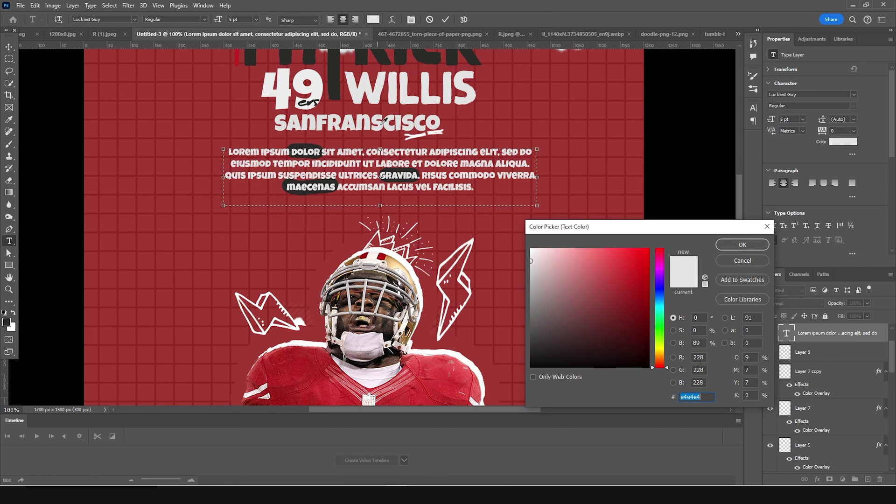
left_click(433, 358)
left_click_drag(609, 265, 642, 265)
left_click(459, 375)
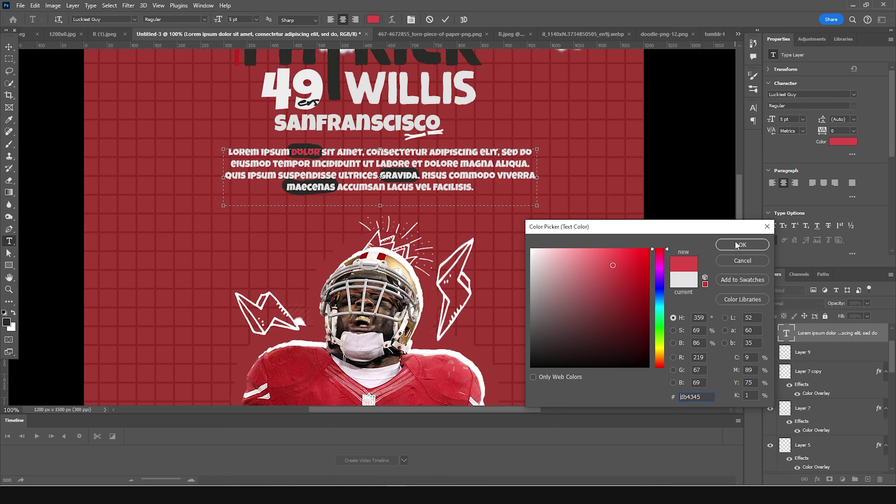
left_click_drag(712, 396, 585, 400)
key("ctrl+c")
left_click(742, 244)
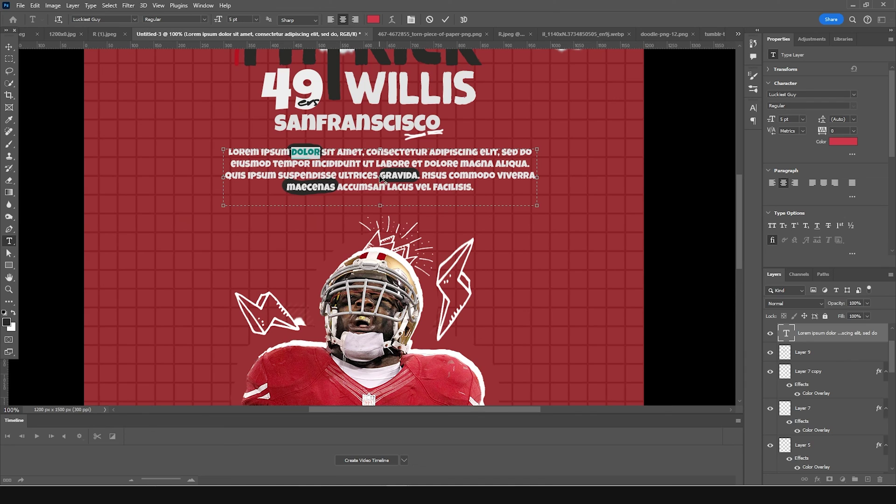
Step: Apply the same red db4345 to the words GRAVIDA and maecenas
left_click_drag(423, 175, 378, 175)
left_click(840, 141)
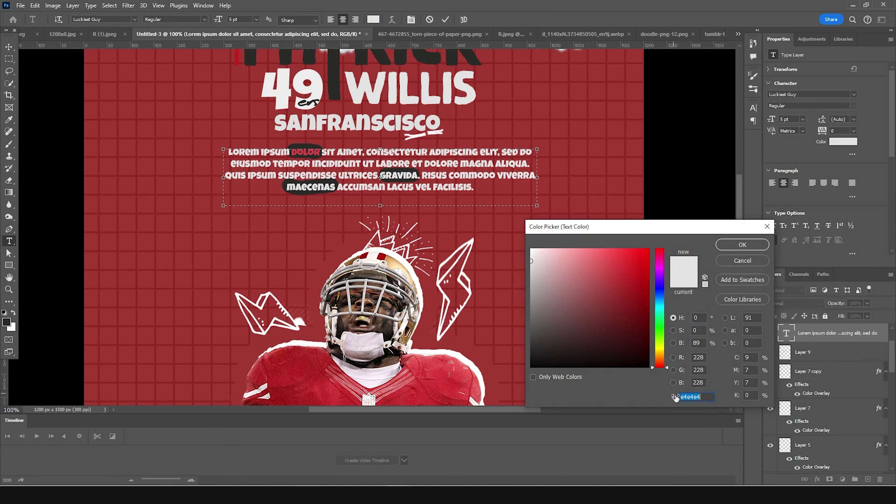
key("ctrl+v")
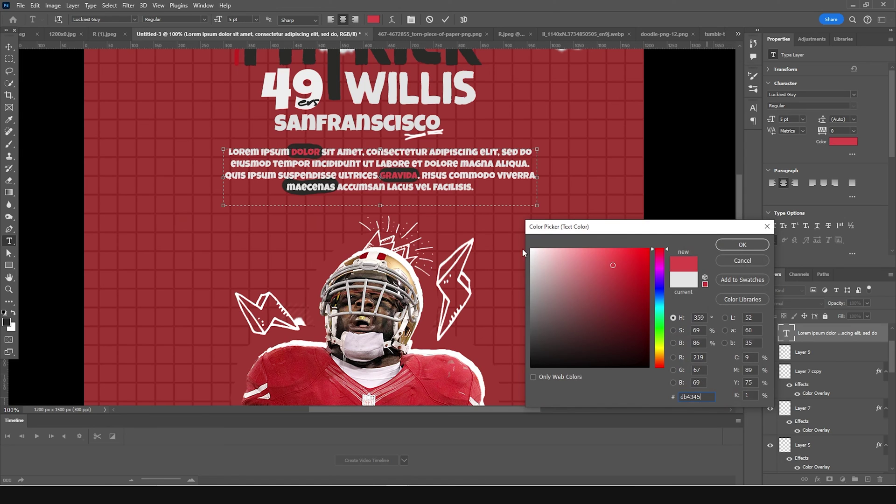
left_click(742, 244)
left_click_drag(334, 187, 285, 187)
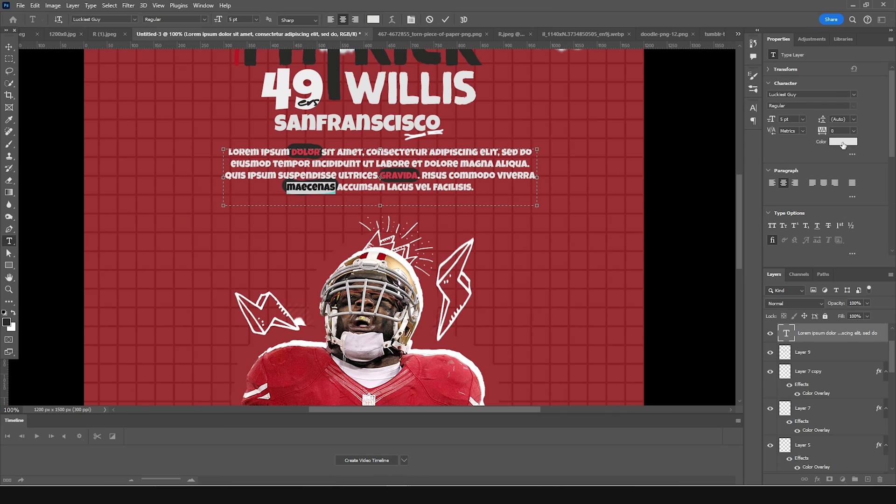
left_click(843, 141)
key("ctrl+v")
left_click(742, 245)
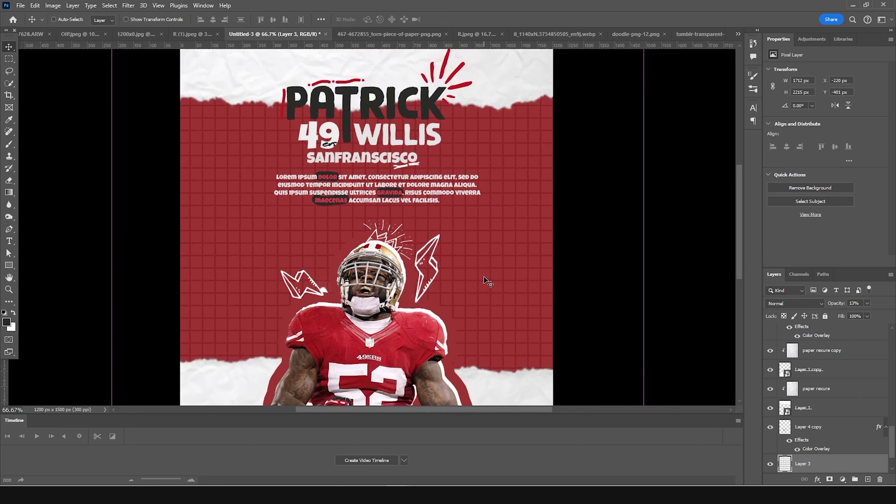
Step: Draw a paragraph text box right of the title and set its font to Arty Signature
key("ctrl+minus")
key("ctrl+minus")
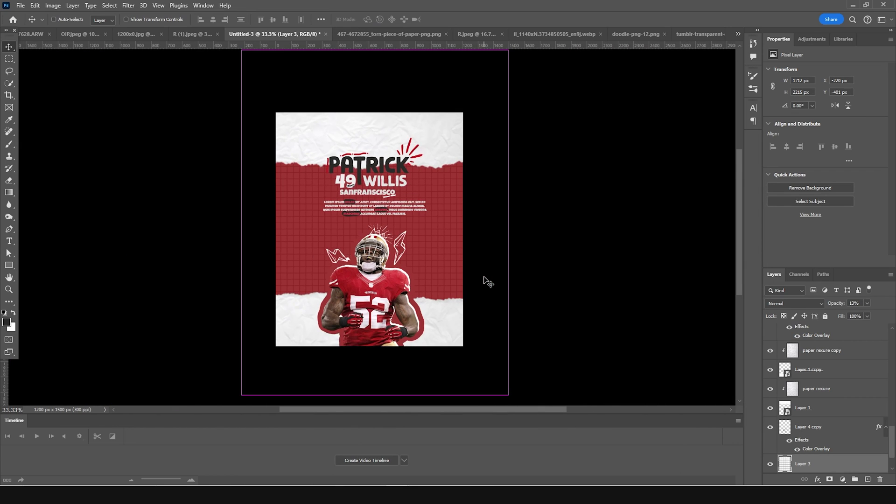
key("ctrl+plus")
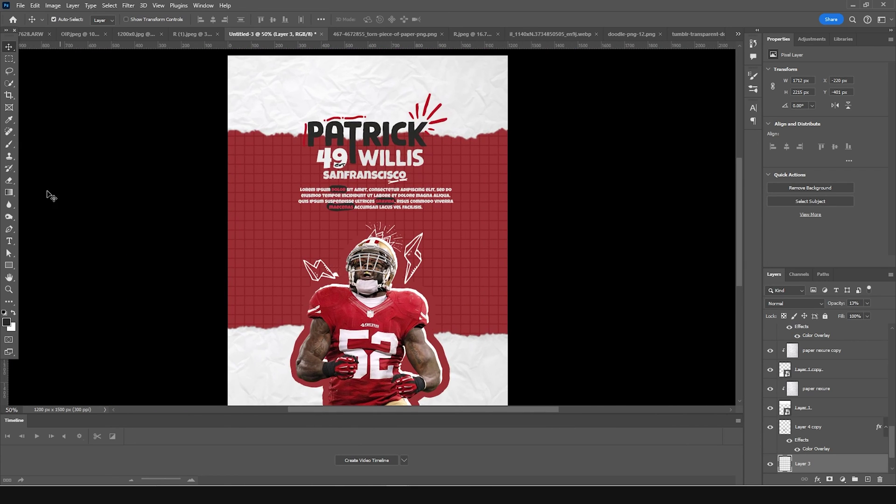
left_click(9, 240)
left_click_drag(461, 116, 542, 216)
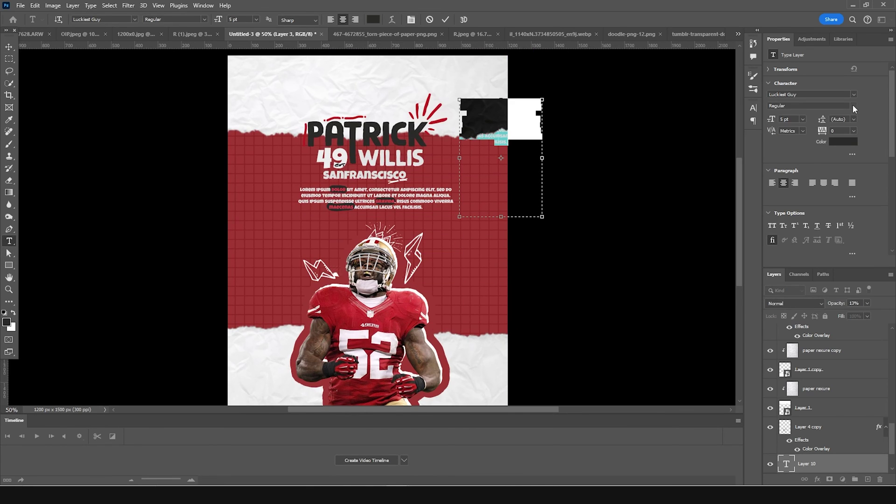
left_click(853, 94)
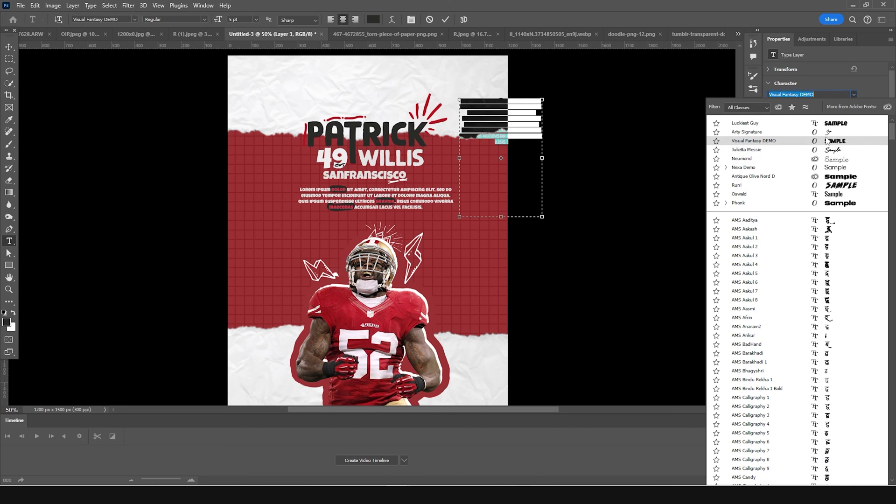
left_click(826, 134)
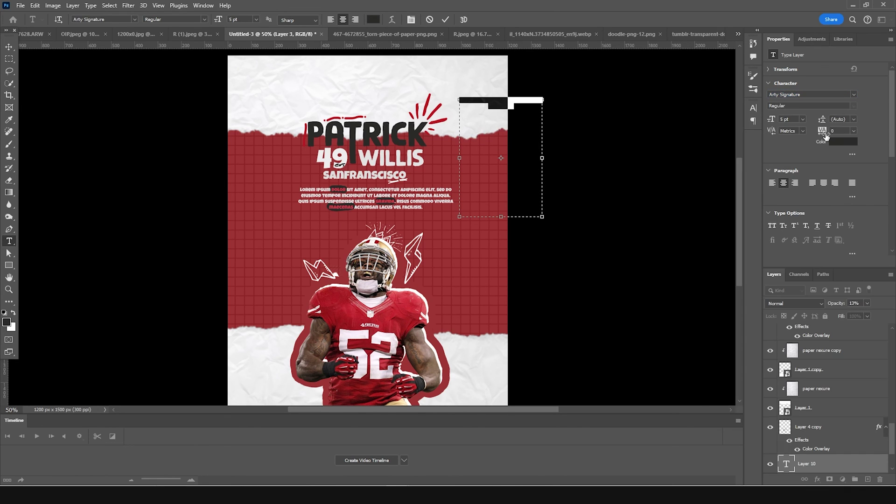
left_click(791, 118)
Step: Reposition the script text box down and left, and raise its layer higher in the stack
key("ctrl+t")
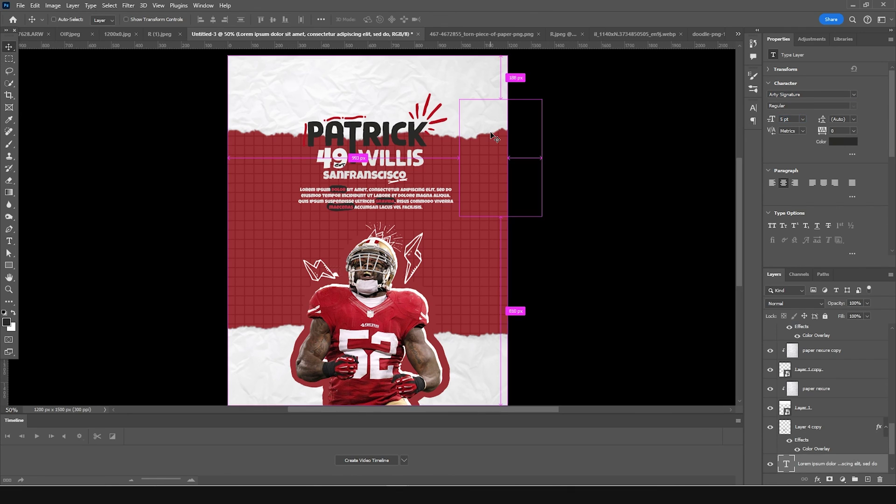
left_click_drag(489, 136, 458, 190)
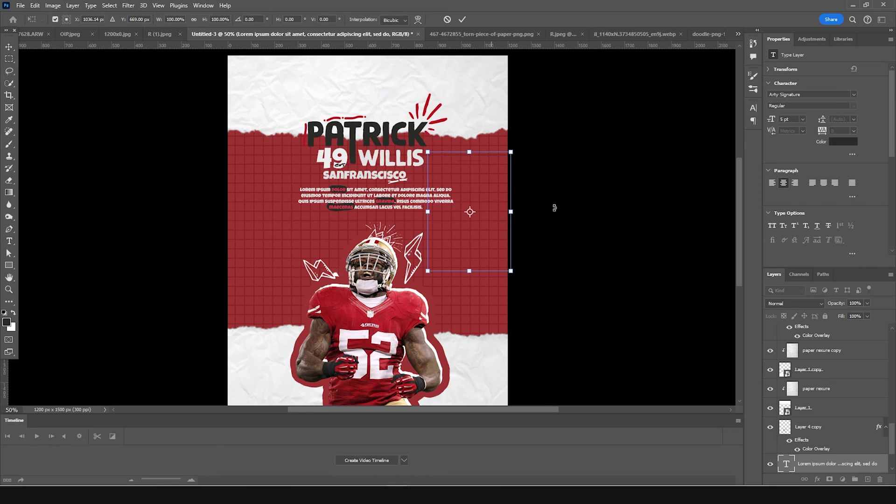
left_click_drag(490, 161, 502, 169)
key("Return")
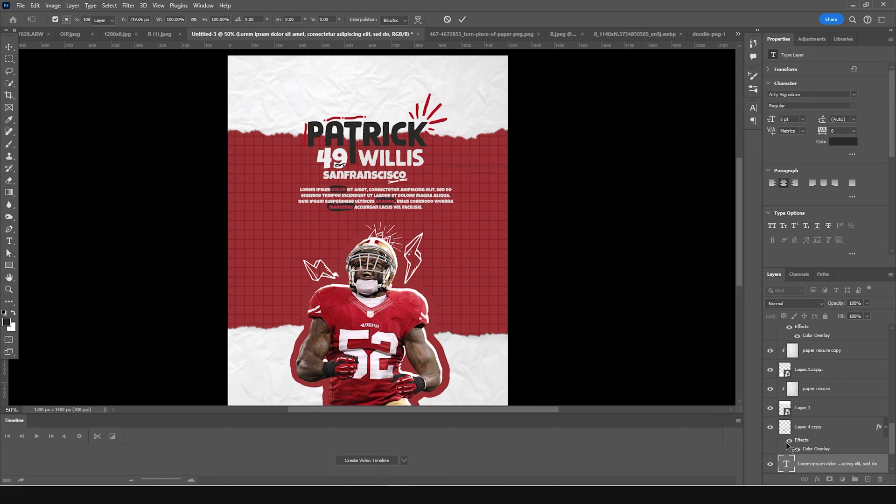
left_click_drag(791, 469, 796, 344)
Step: Make the script text white, 8 pt, with 4 pt leading
double_click(787, 335)
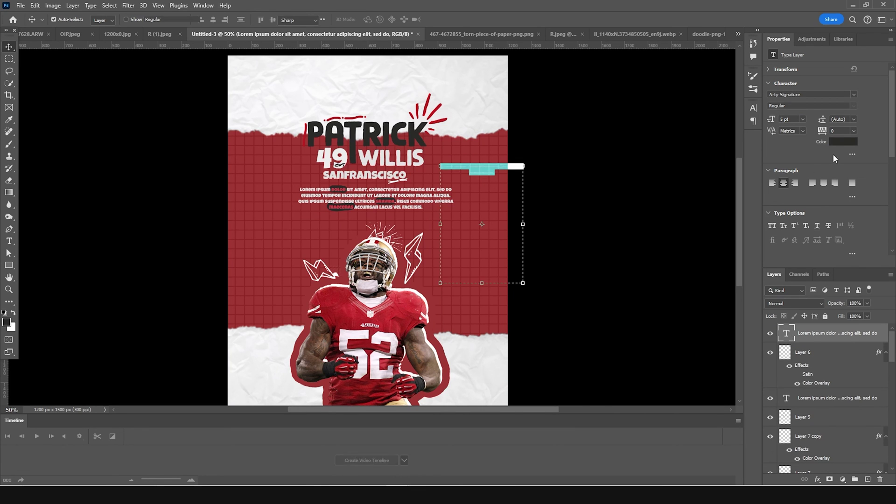
left_click(843, 141)
left_click_drag(560, 271, 444, 156)
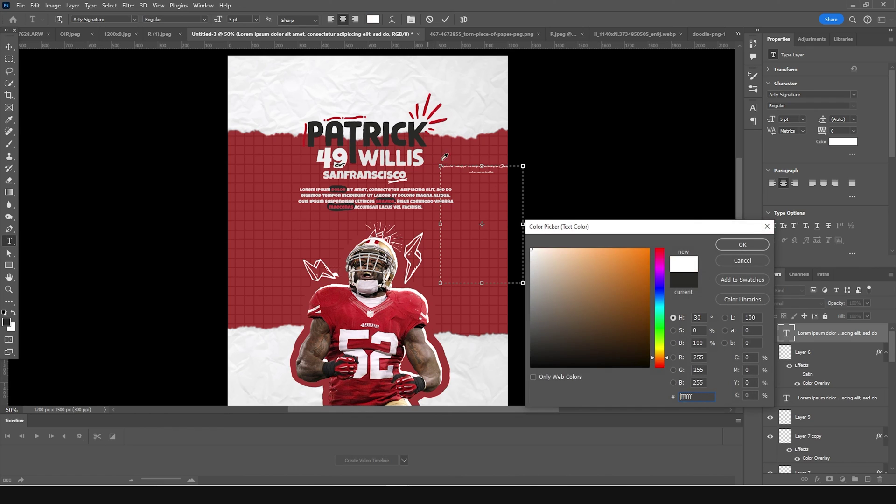
left_click(742, 244)
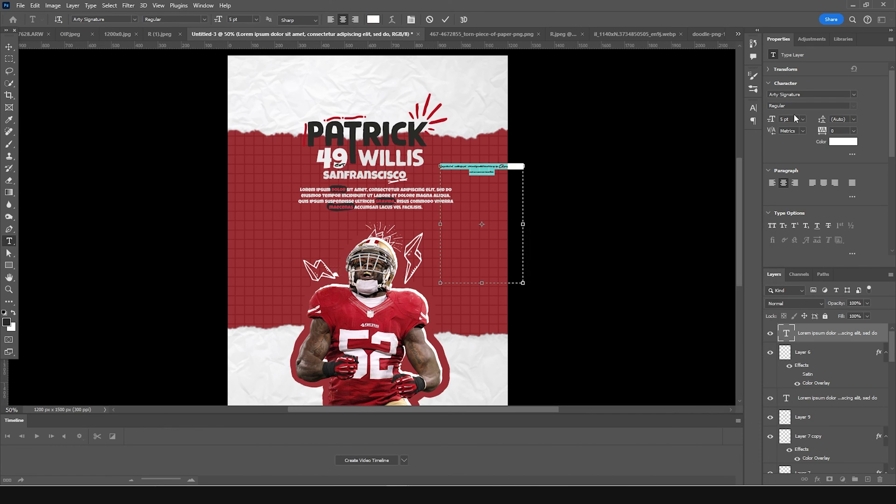
left_click_drag(795, 118, 738, 103)
key("Up")
key("Up")
key("Up")
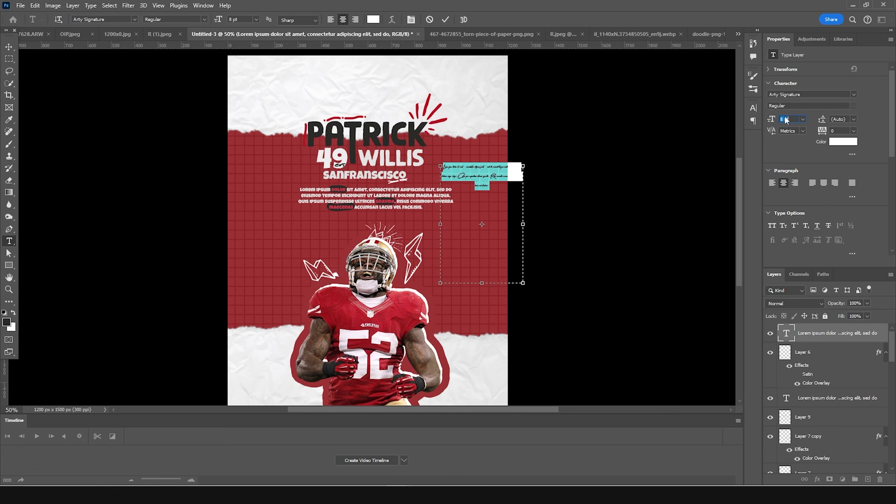
left_click(853, 120)
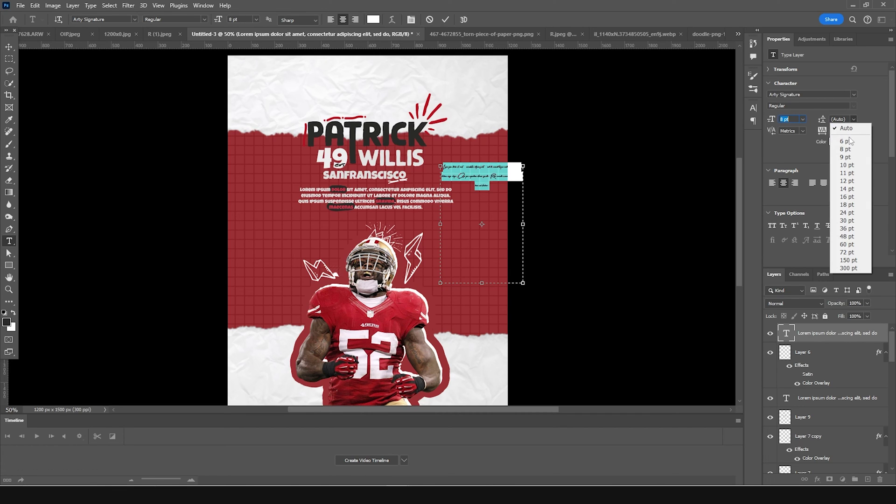
left_click(850, 141)
left_click_drag(846, 119, 823, 116)
key("Down")
key("Down")
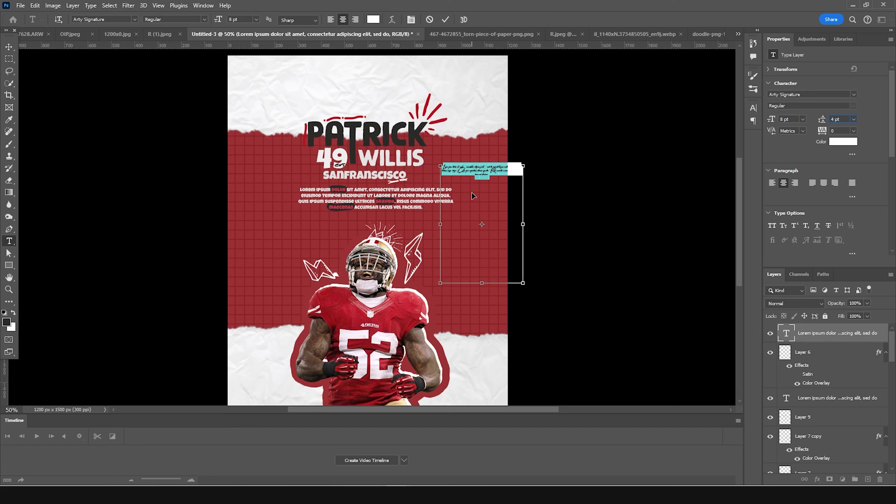
Step: Paste extra copies to fill the box, shift it up about 58 px, and rotate it about -15°
double_click(787, 337)
key("ctrl+v")
key("ctrl+v")
key("ctrl+v")
key("ctrl+v")
left_click(9, 47)
left_click_drag(487, 181, 485, 154)
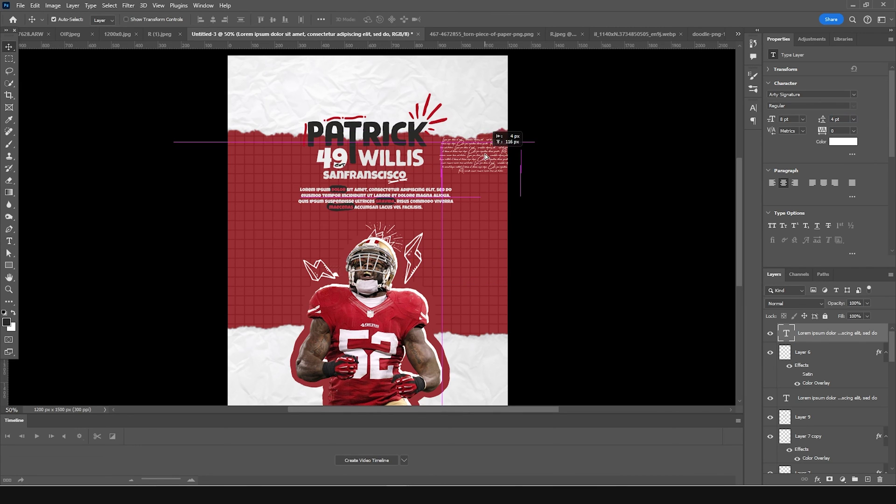
key("ctrl+t")
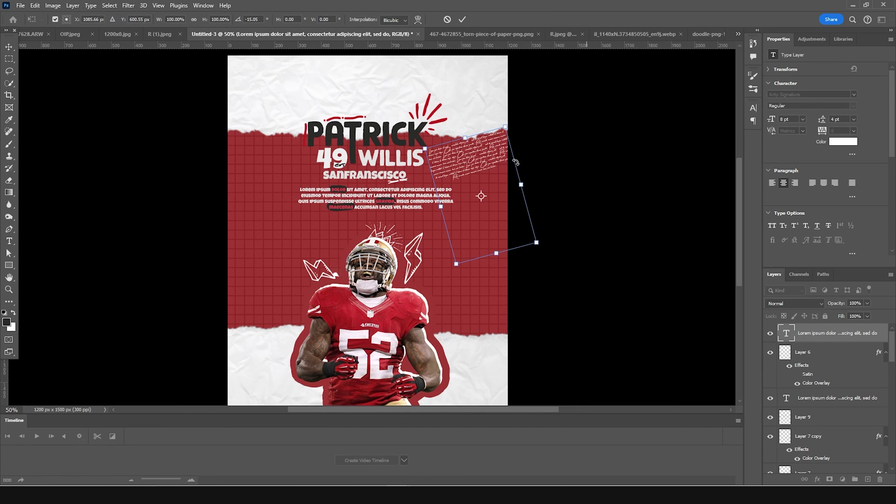
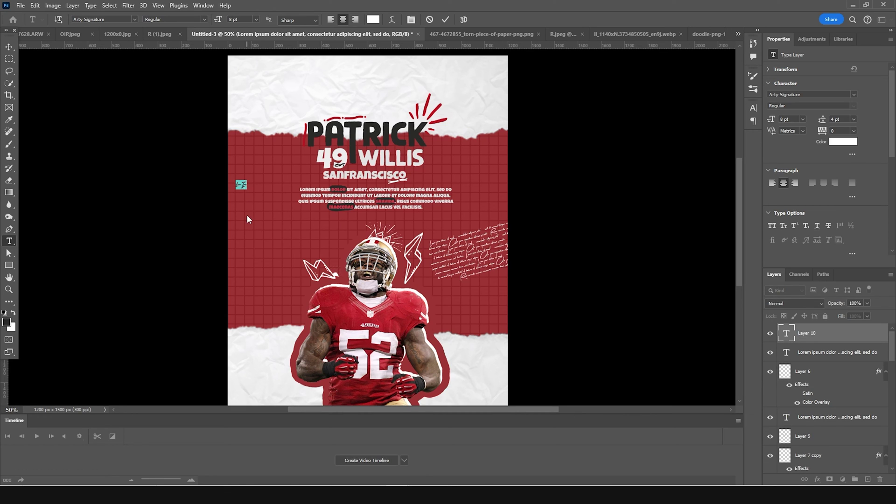
Step: Replace the placeholder text with the handwritten name 'patrick willis' in Arty Signature
key("BackSpace")
type("e")
left_click(9, 46)
Step: Enlarge the name about six times, tilt it, and shift it up-left
key("ctrl+t")
left_click_drag(249, 192, 292, 184)
left_click_drag(299, 153, 303, 133)
key("ctrl+z")
left_click_drag(276, 198, 266, 183)
key("Return")
key("Return")
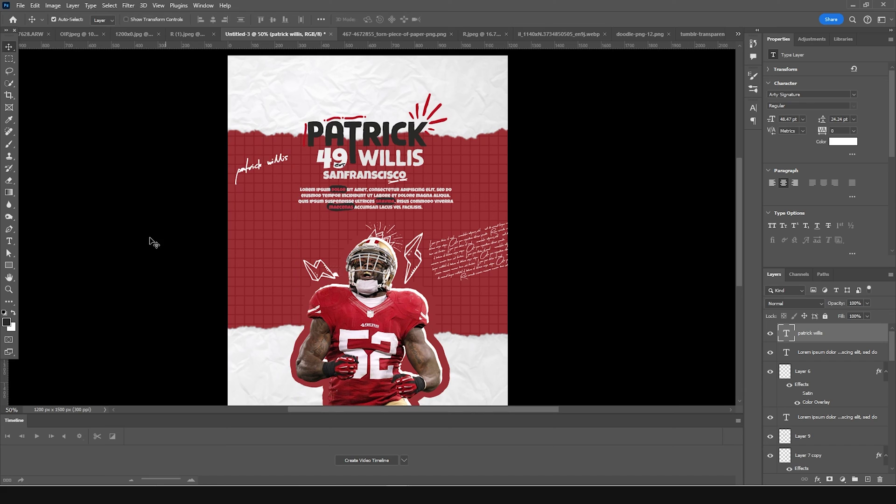
left_click(9, 240)
Step: Add a '52' text in Luckiest Guy below the handwritten name
left_click(254, 215)
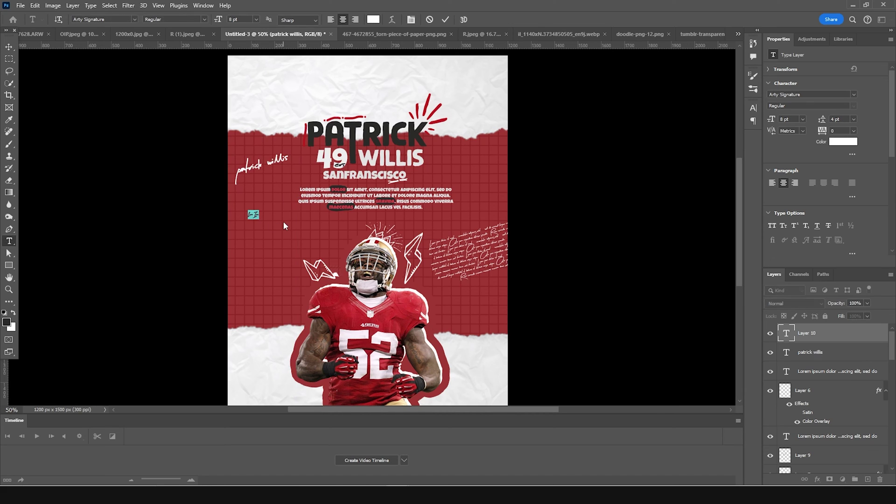
type("49")
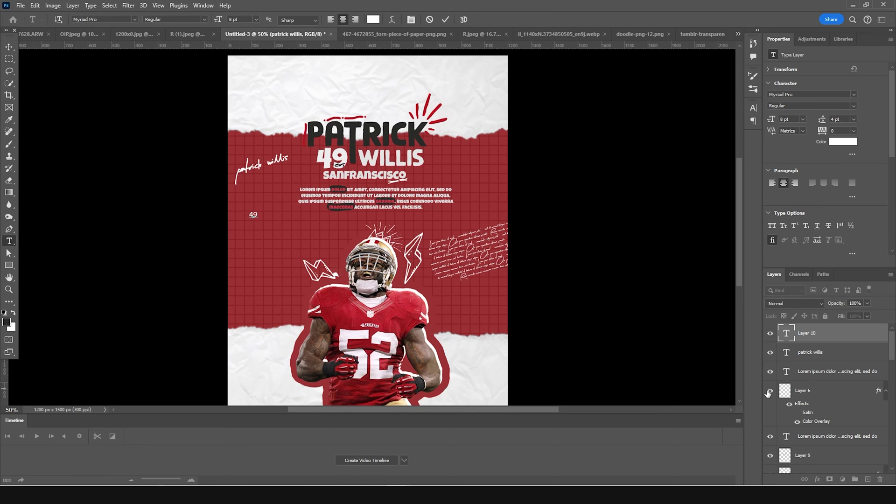
double_click(786, 334)
left_click(853, 94)
type("Luckiest Guy")
scroll(848, 123, "up", 2)
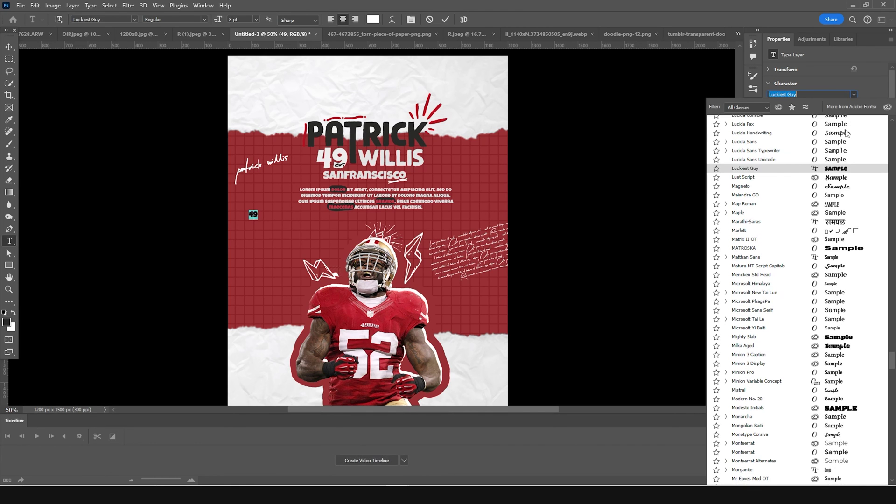
left_click(834, 170)
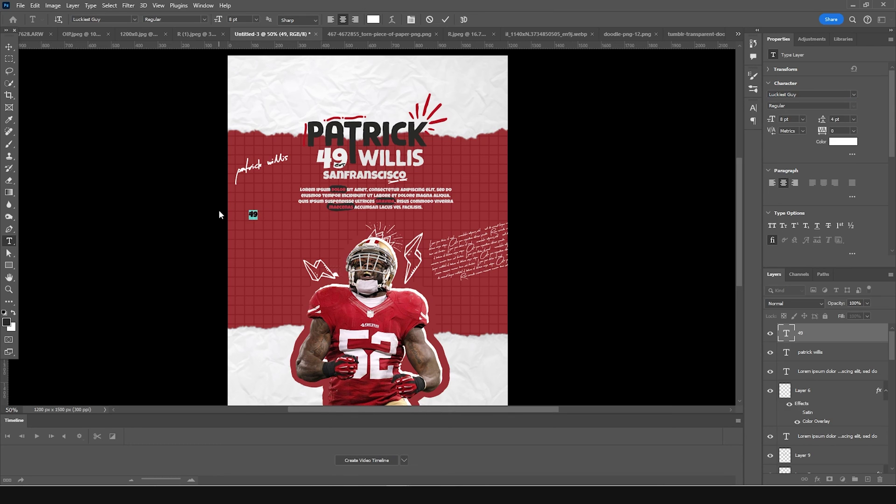
type("52")
Step: Enlarge the 52 to about 477%, tilt it left, and place it under the name
key("ctrl+t")
left_click_drag(263, 224, 282, 233)
left_click_drag(290, 189, 276, 171)
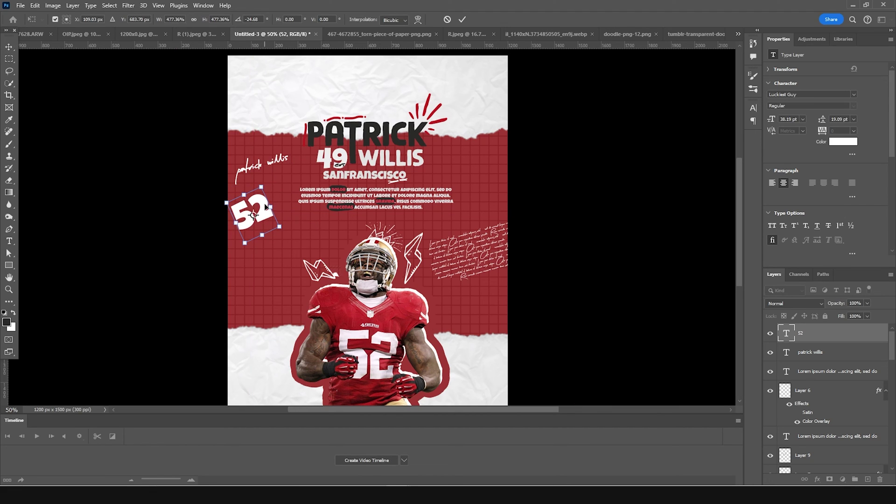
left_click_drag(264, 215, 301, 164)
key("Return")
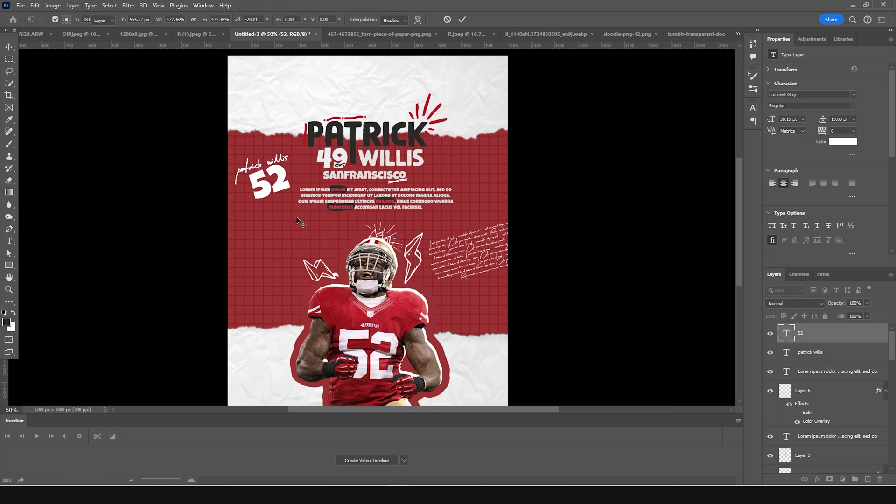
key("Down")
key("Down")
key("Down")
key("Down")
key("Down")
key("Down")
key("Down")
key("Down")
key("Down")
key("Left")
key("Left")
key("Left")
key("Left")
key("Left")
key("Left")
key("Left")
key("Left")
key("Left")
key("Left")
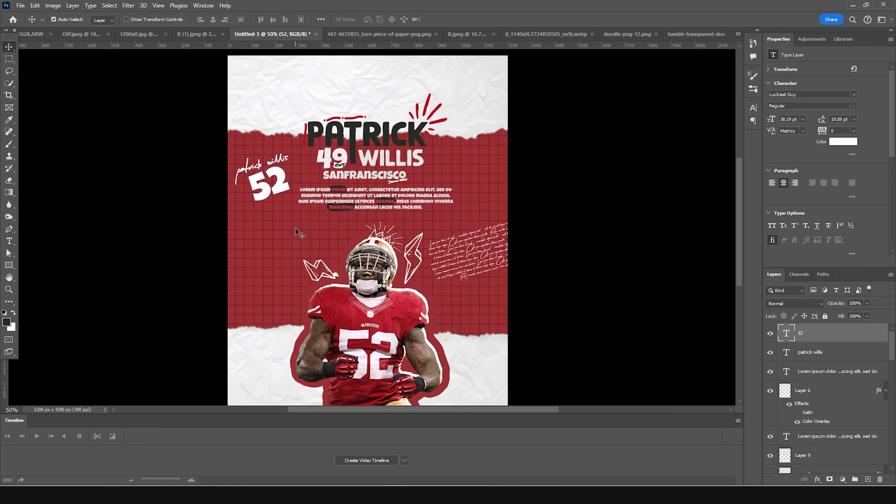
key("Down")
key("Down")
key("Down")
key("Down")
key("Down")
key("Down")
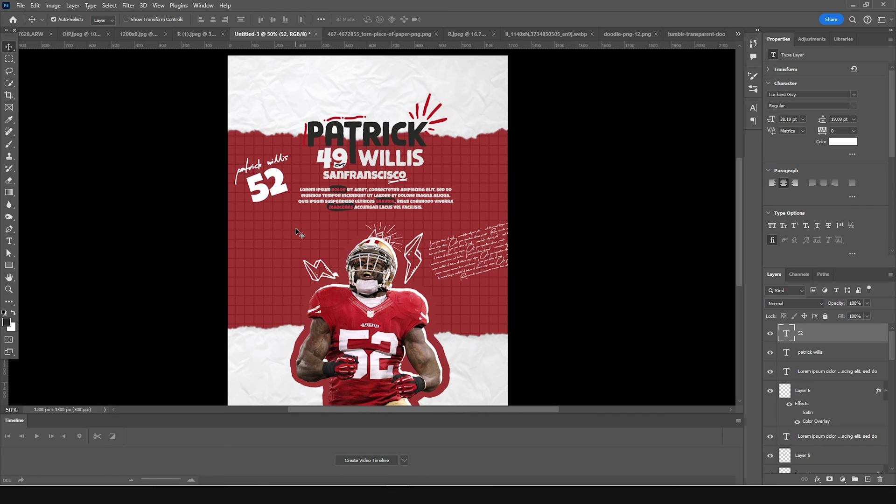
Step: Move the name and the 52 together down beside the player
left_click(787, 358, "shift")
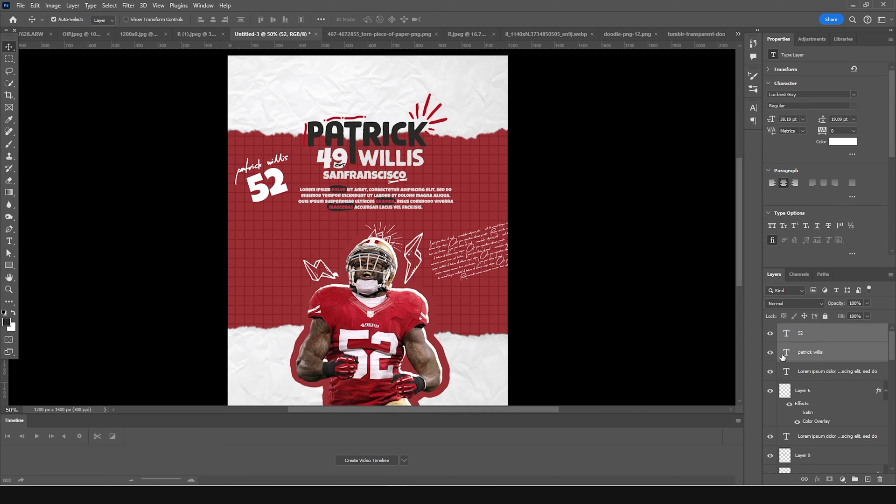
key("ctrl+t")
left_click_drag(273, 189, 277, 268)
key("Return")
key("ctrl+minus")
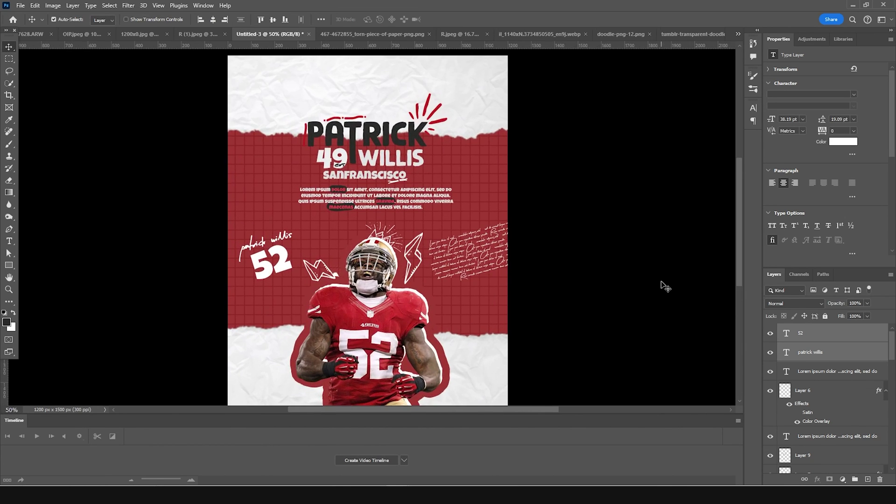
Step: Add the 'windystudio photoshop tutorial' credit at the top in dark #262524 sampled from the title
left_click(17, 241)
key("ctrl+plus")
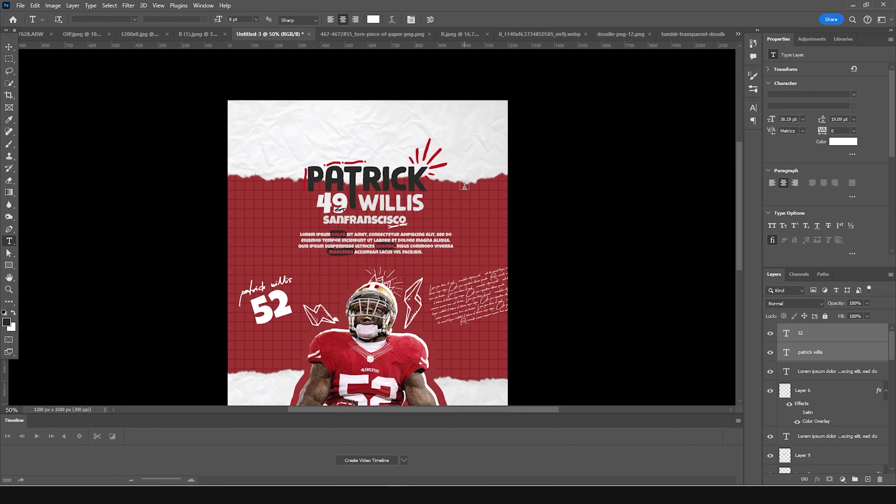
left_click(339, 111)
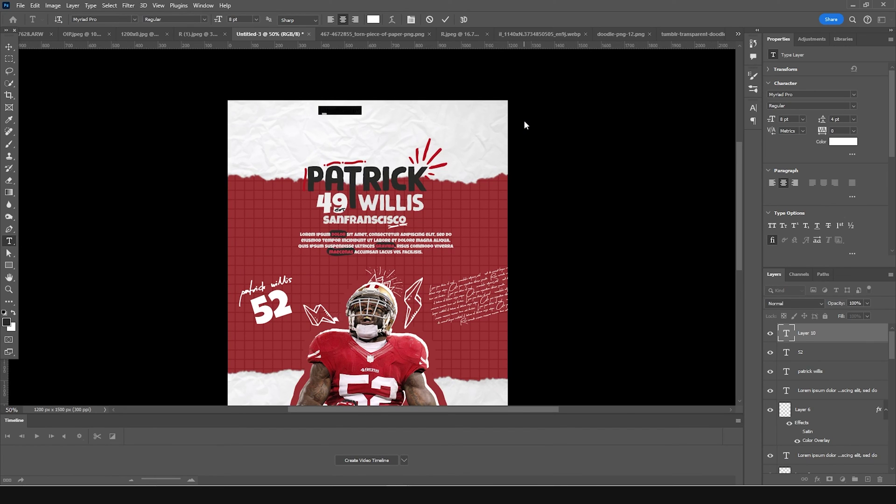
type("N")
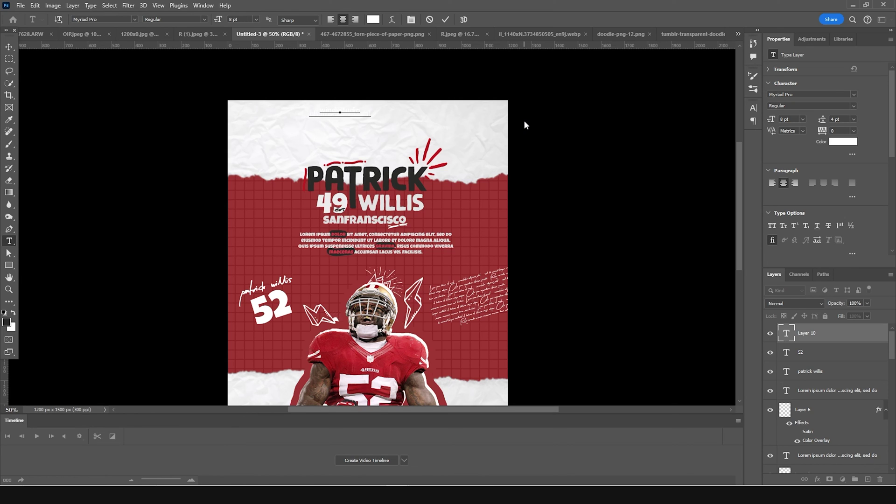
left_click(787, 328)
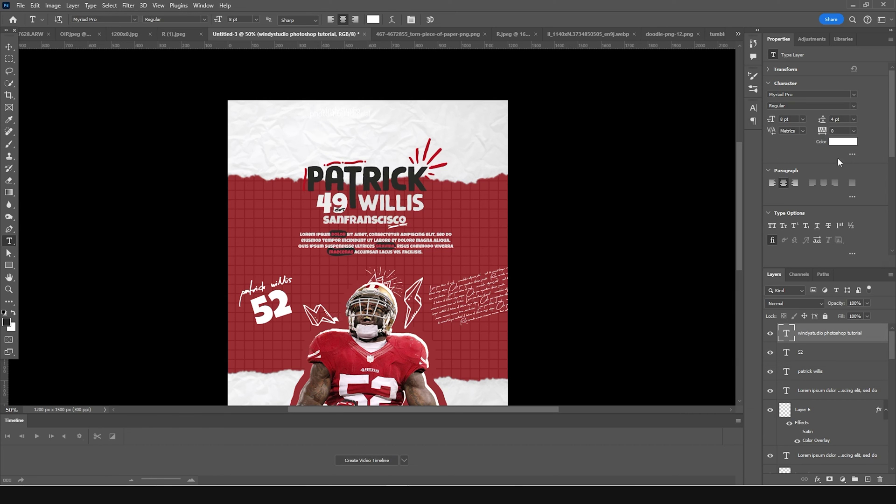
left_click(843, 141)
left_click(356, 174)
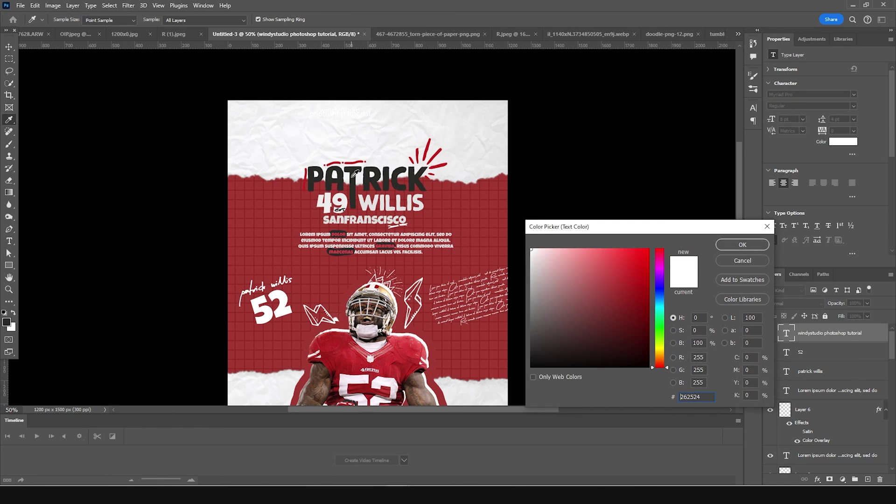
left_click(742, 244)
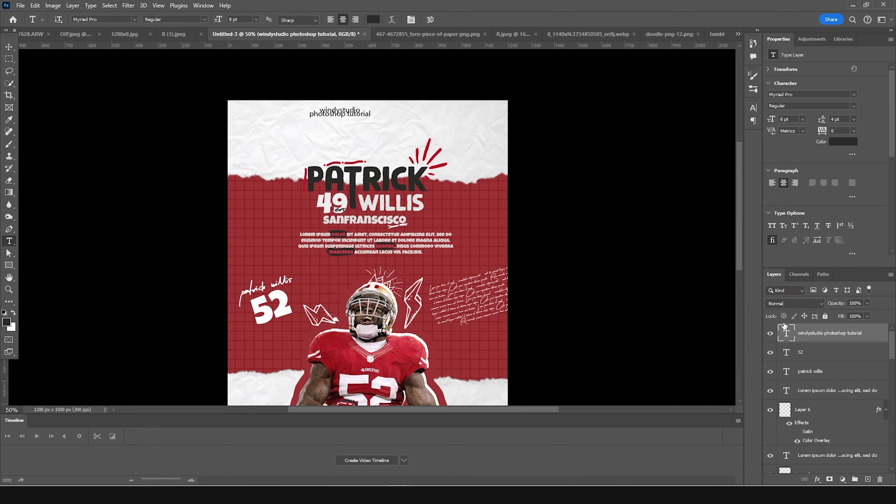
Step: Set the credit to Luckiest Guy, 5 pt, with 5 pt leading
double_click(786, 332)
left_click(852, 94)
scroll(846, 124, "up", 5)
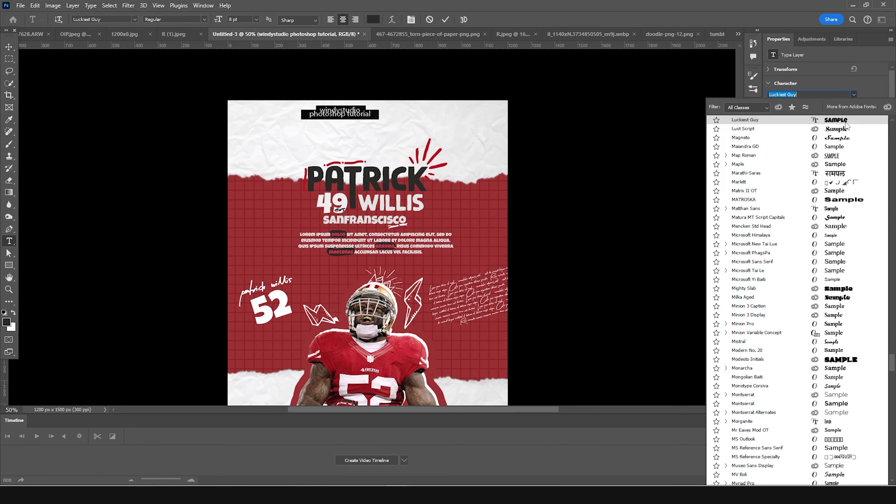
scroll(846, 126, "up", 11)
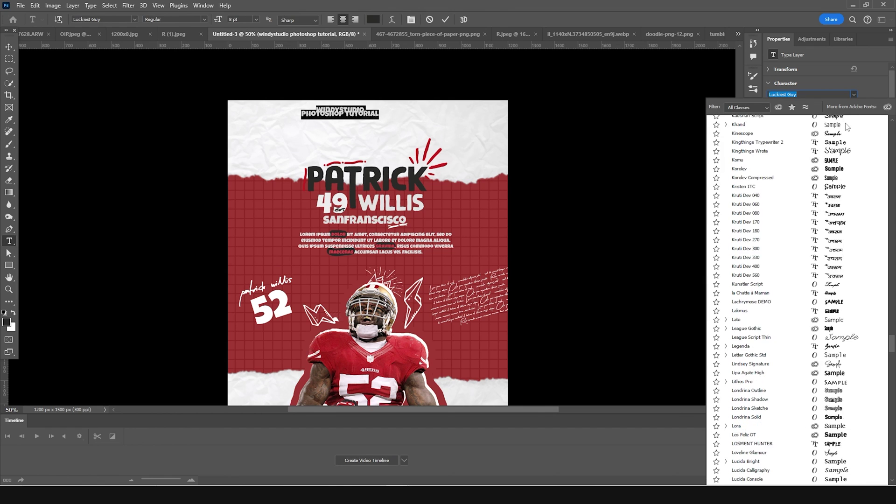
left_click_drag(891, 333, 892, 122)
left_click(841, 123)
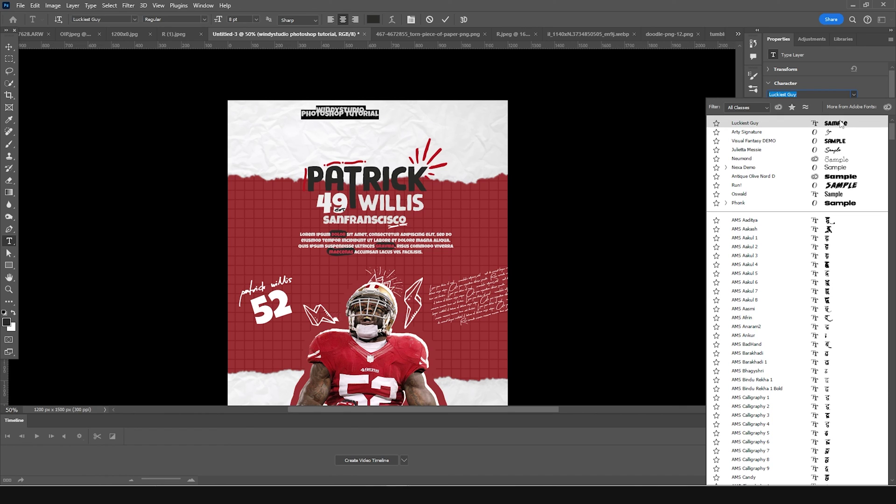
left_click(840, 123)
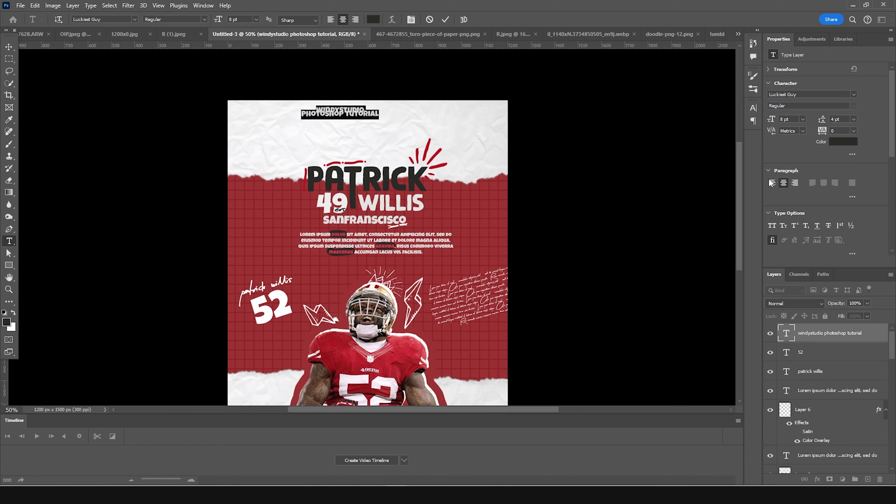
left_click(789, 120)
left_click_drag(769, 119, 847, 120)
key("Up")
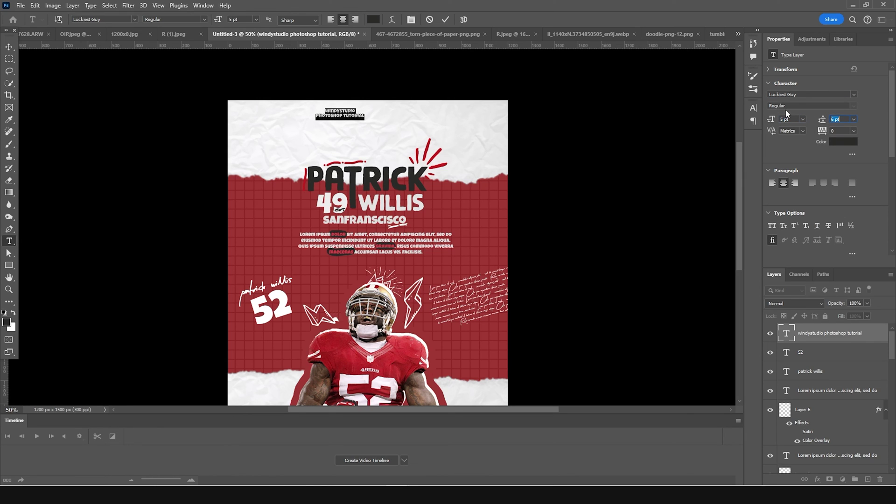
Step: Centre the credit text at the top of the poster
left_click(9, 47)
left_click_drag(353, 120, 382, 120)
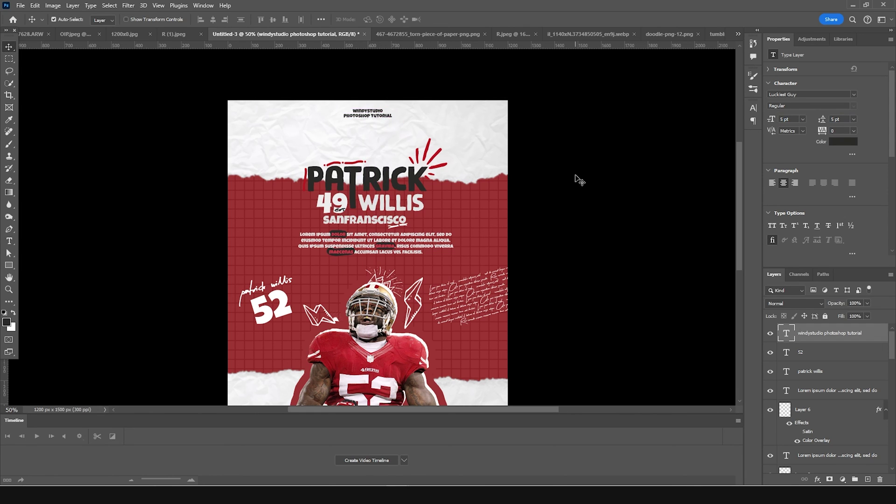
left_click(576, 179)
Step: Enlarge the credit text slightly
key("ctrl+minus")
key("ctrl+minus")
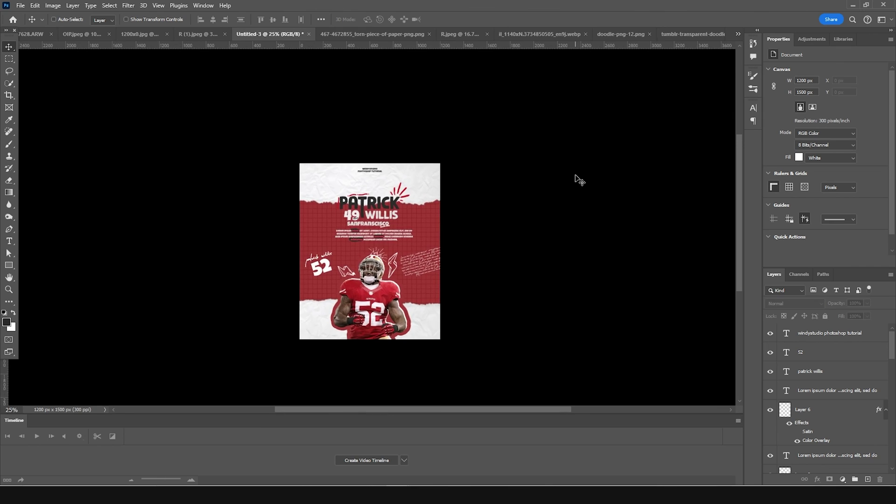
key("ctrl+plus")
key("ctrl+plus")
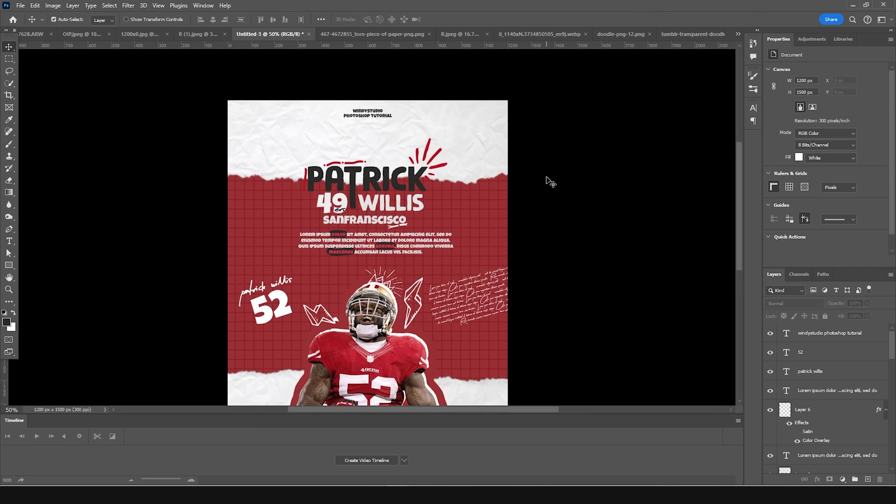
left_click(381, 121)
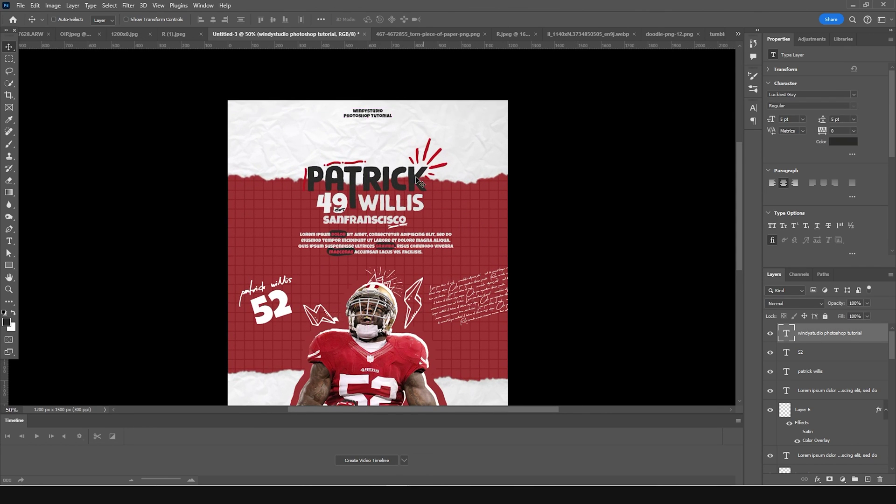
key("ctrl+t")
left_click_drag(392, 119, 397, 127)
key("Return")
Step: Move a zigzag doodle up near the title and give it a dark title-colour overlay
left_click_drag(307, 309, 307, 142)
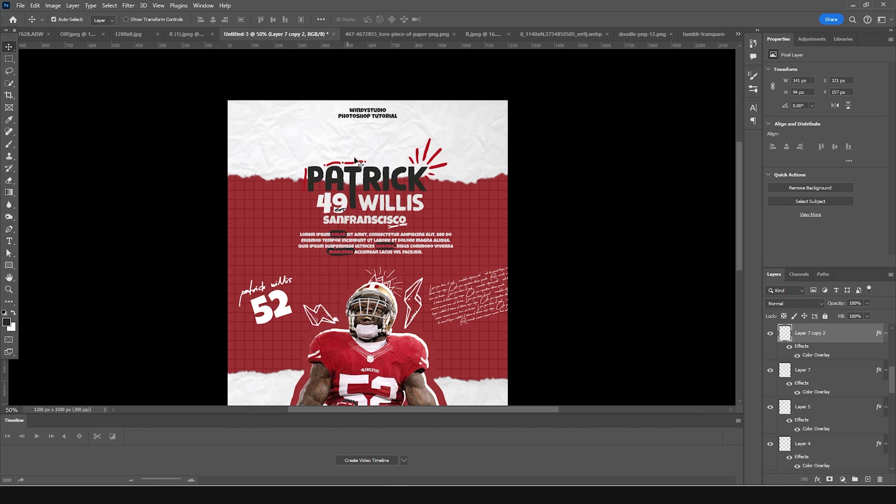
left_click(817, 479)
left_click(830, 441)
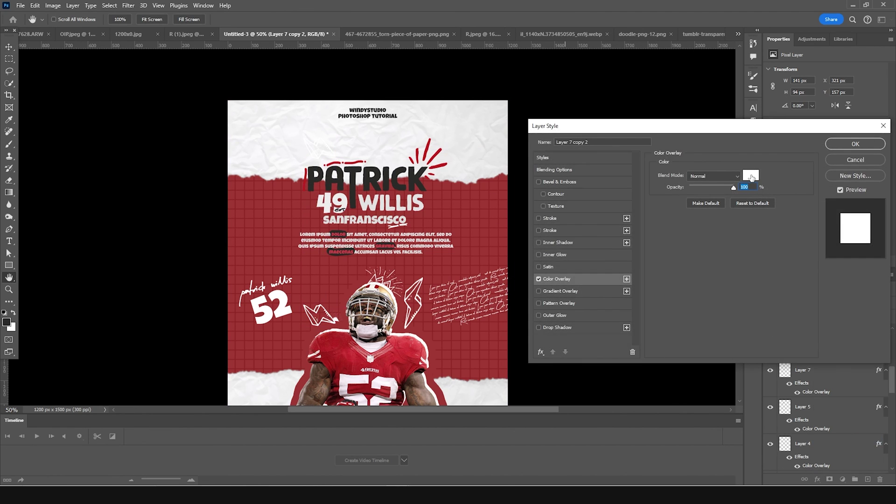
left_click(751, 175)
left_click(352, 180)
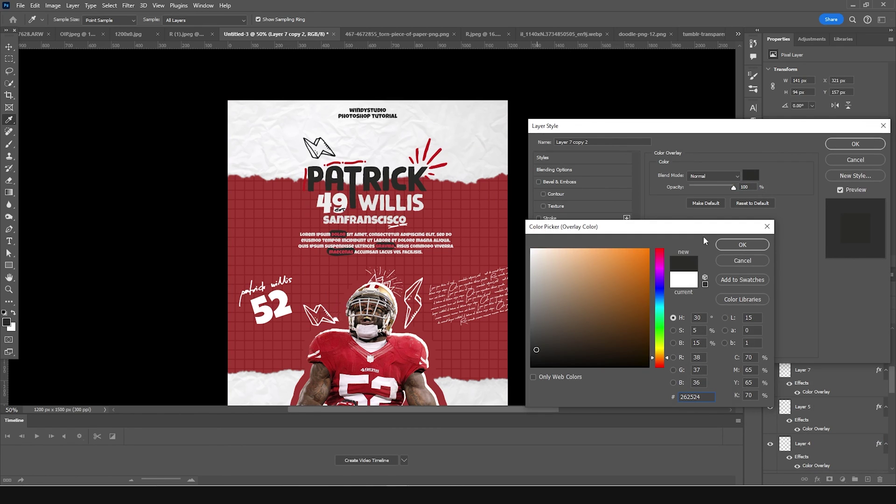
left_click(721, 248)
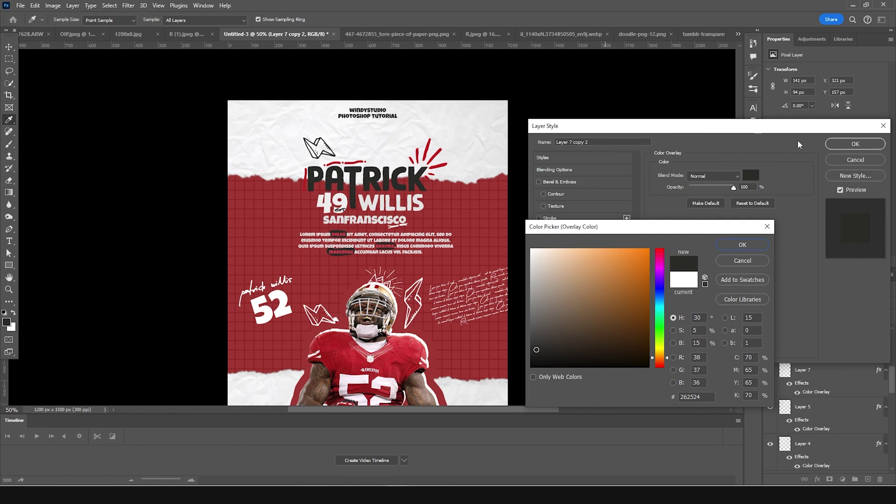
left_click(728, 244)
left_click(855, 144)
Step: Rotate the paper-plane doodle to about 82° and shift it slightly up-left
key("ctrl+t")
mouse_move(345, 107)
left_mouse_down()
mouse_move(363, 167)
mouse_move(326, 188)
left_mouse_up()
mouse_move(324, 151)
left_mouse_down()
mouse_move(345, 133)
mouse_move(329, 150)
mouse_move(319, 145)
left_mouse_up()
key("Return")
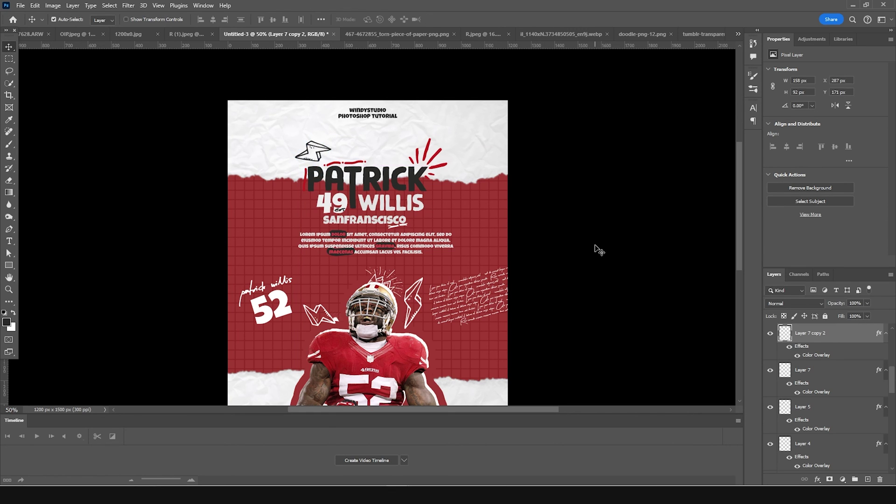
Step: Bring the burst doodle into the poster, shrink it by half and tilt it
mouse_move(813, 334)
left_mouse_down()
mouse_move(600, 247)
mouse_move(230, 68)
mouse_move(89, 46)
mouse_move(82, 34)
mouse_move(358, 100)
mouse_move(447, 139)
left_mouse_up()
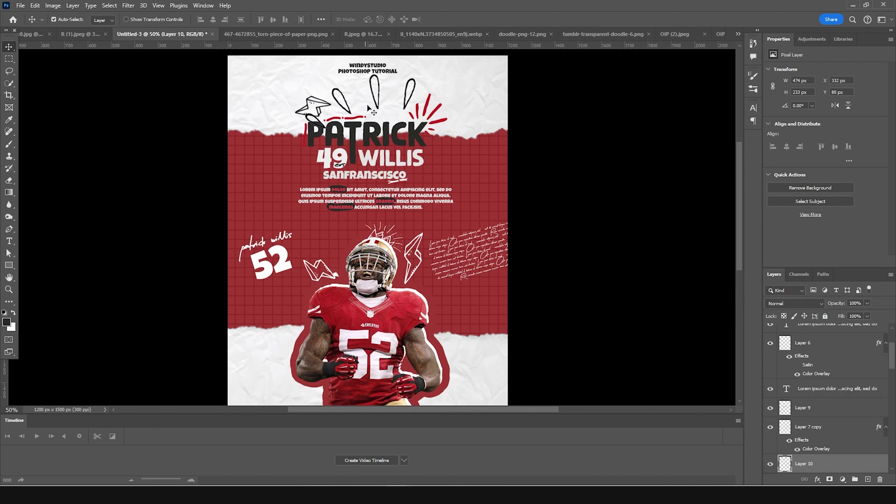
key("ctrl+t")
mouse_move(414, 74)
left_mouse_down()
mouse_move(388, 88)
mouse_move(418, 97)
mouse_move(351, 246)
mouse_move(382, 229)
mouse_move(299, 227)
left_mouse_up()
key("Return")
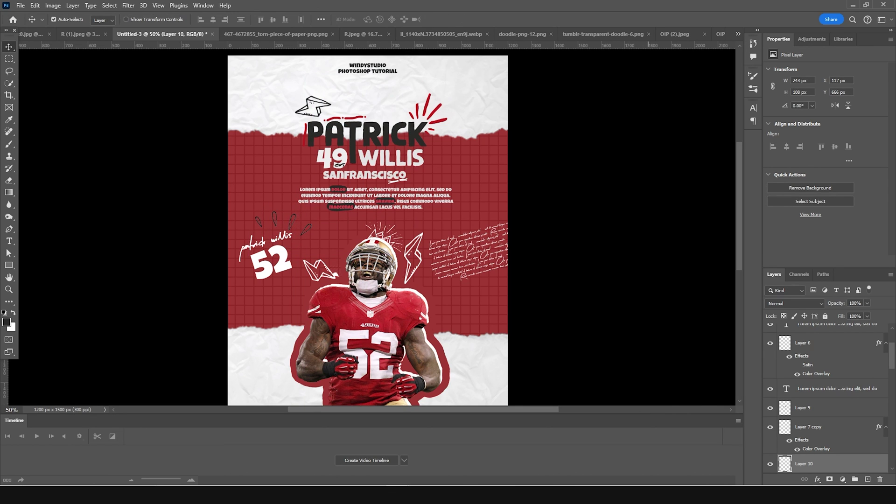
Step: Give the burst doodle a white colour overlay sampled from the 52
left_click(818, 479)
left_click(827, 442)
left_click(748, 175)
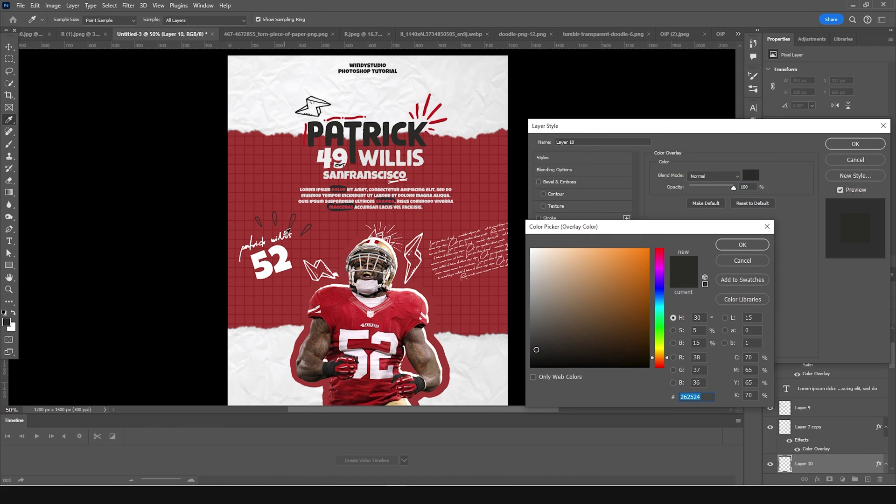
left_click(283, 248)
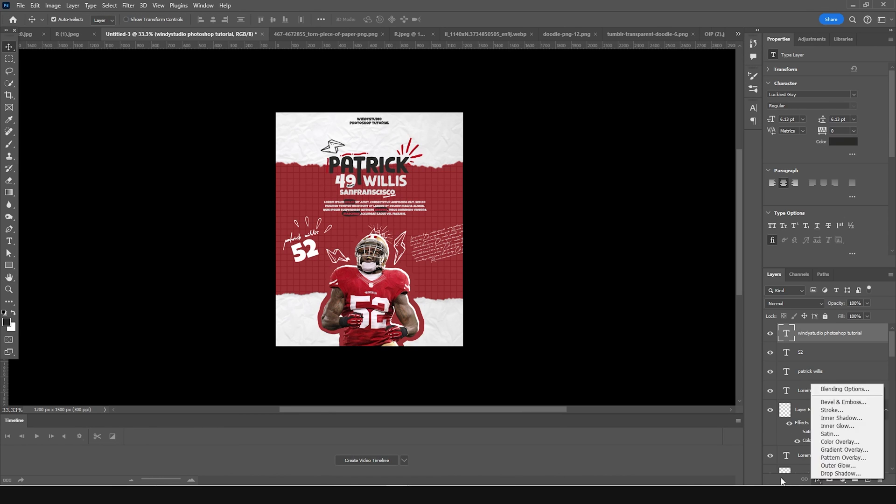
left_click(844, 479)
left_click(842, 479)
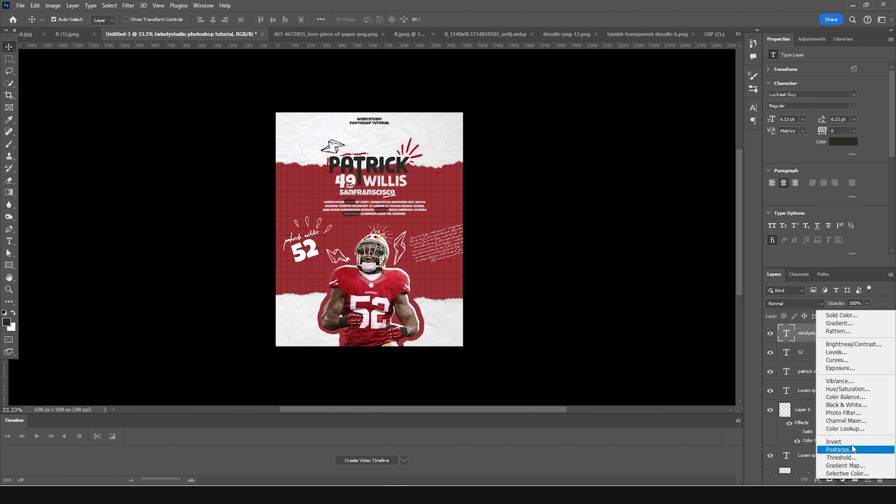
Step: Add a Color Lookup adjustment loaded with the Windy Tahoe Lut.cube file
left_click(835, 424)
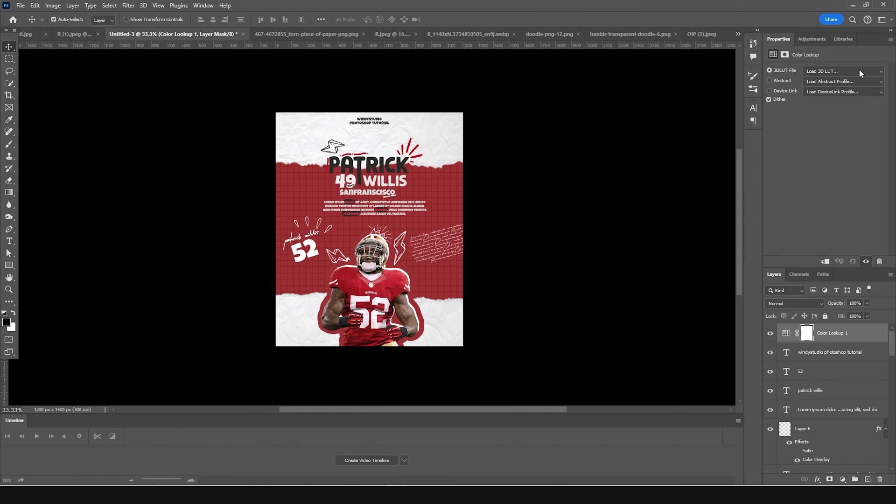
left_click(861, 73)
left_click(820, 85)
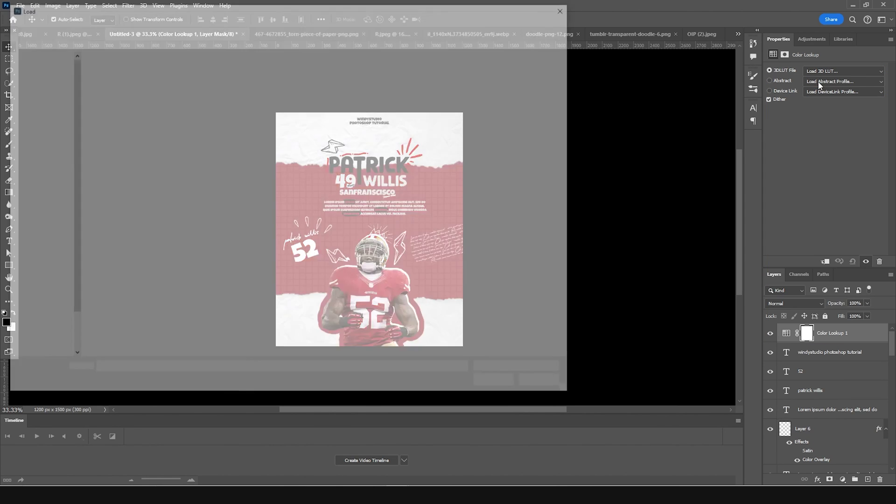
left_click(118, 78)
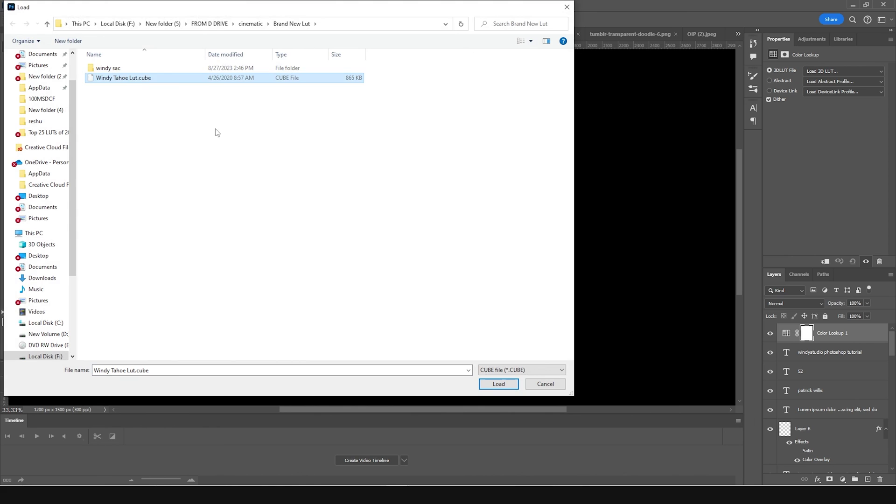
left_click(497, 384)
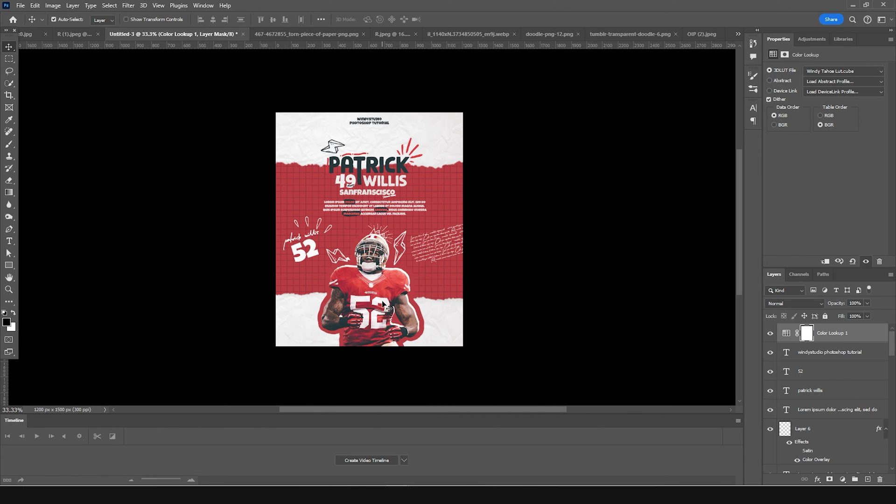
left_click(378, 264)
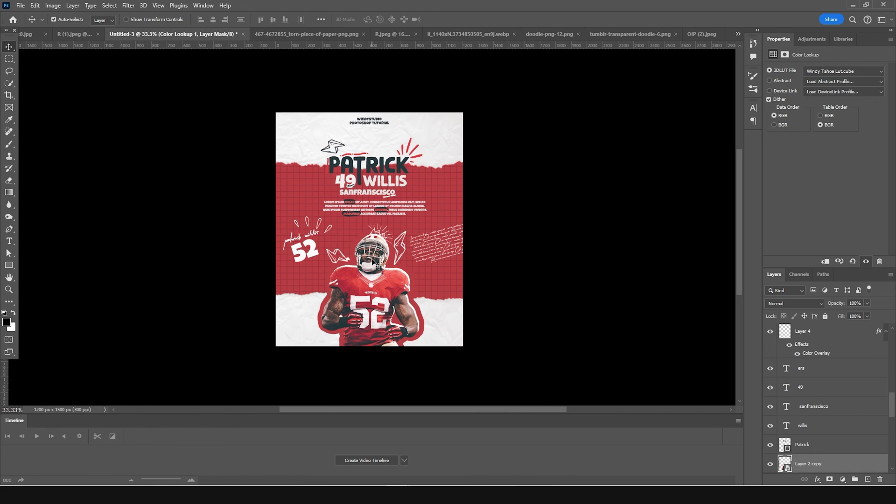
Step: In Camera Raw, set highlights -96, shadows +44, texture +93 and clarity +100 on the player
left_click(128, 6)
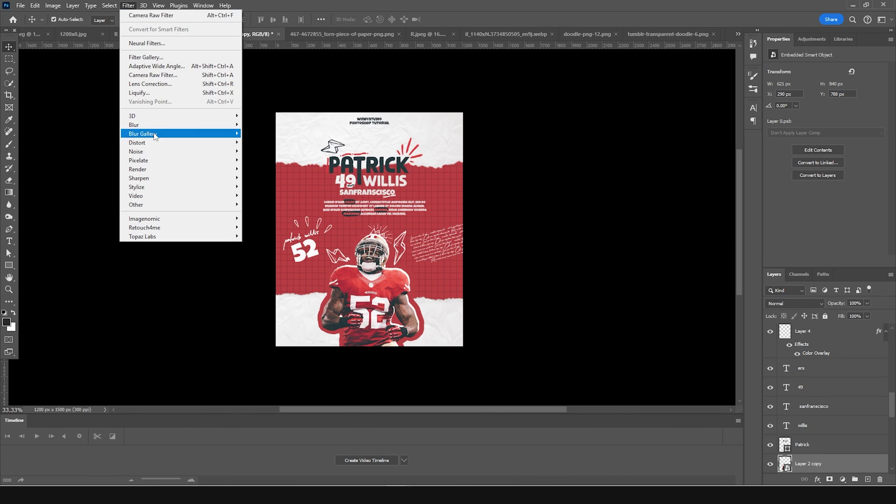
left_click(156, 76)
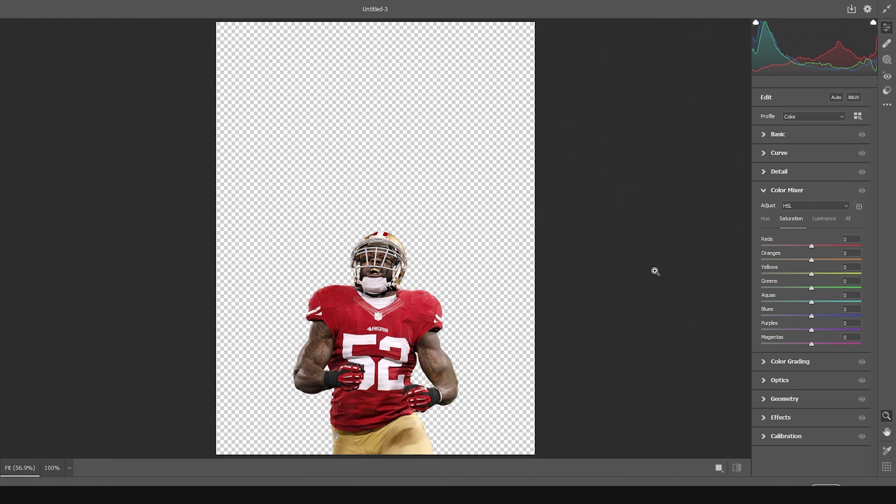
left_click(767, 134)
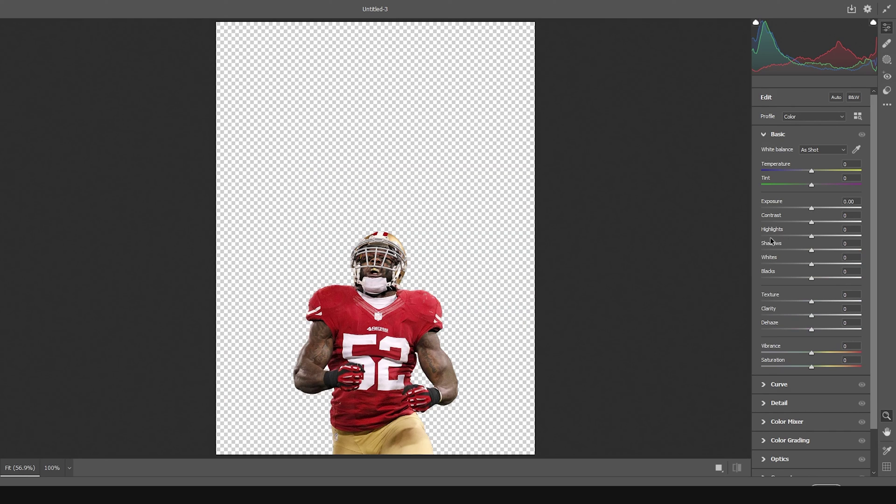
left_click_drag(773, 236, 762, 236)
left_click_drag(811, 250, 834, 251)
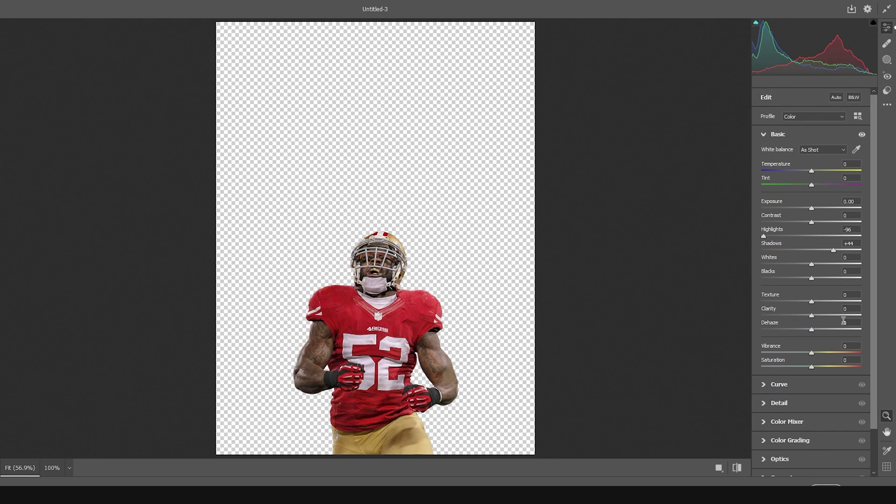
left_click(858, 302)
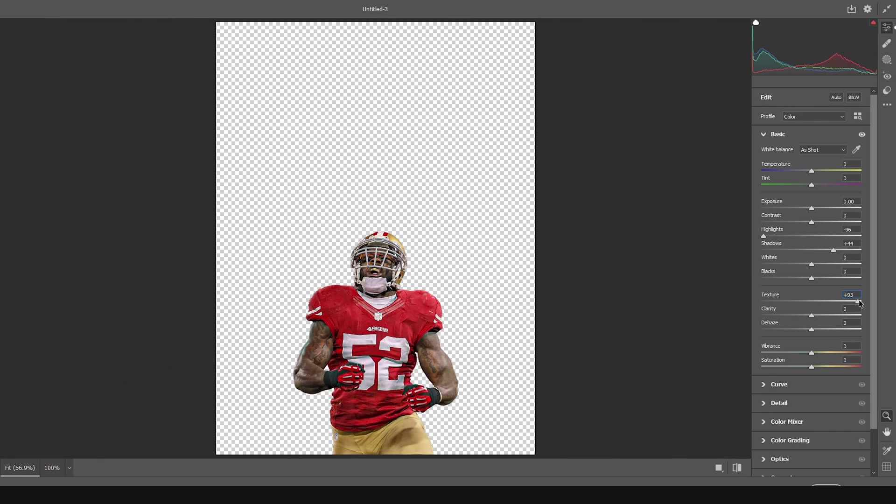
left_click(862, 316)
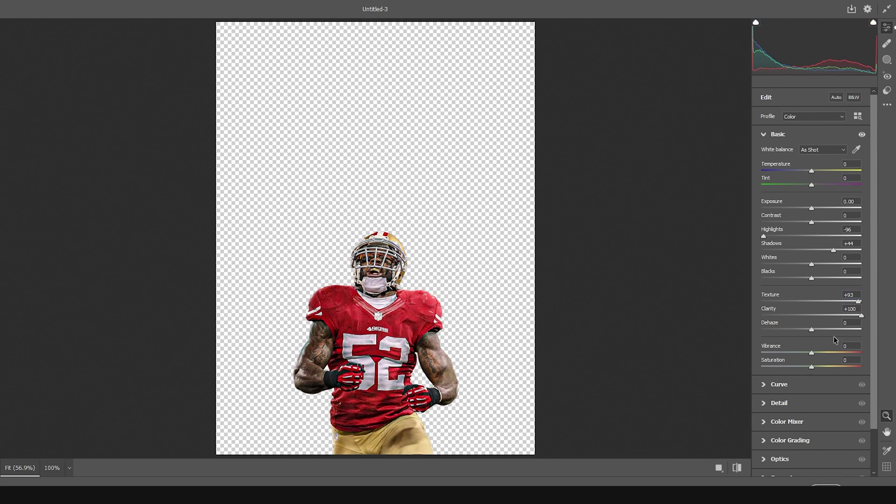
Step: Desaturate oranges to -38 and yellows to -27, then apply the filter
left_click(764, 423)
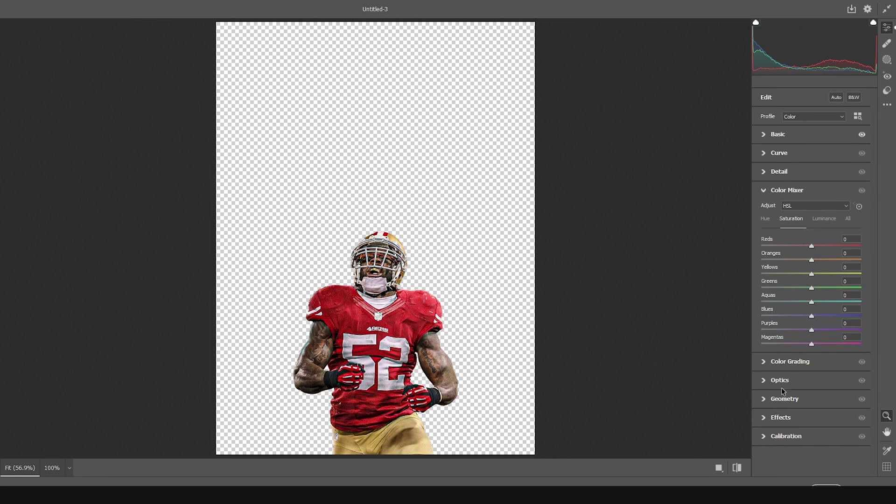
left_click(792, 259)
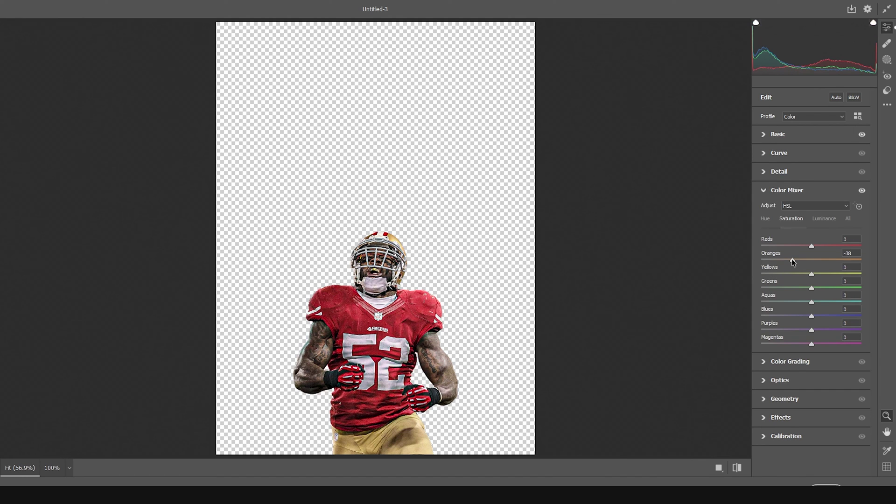
left_click(798, 274)
left_click_drag(797, 274, 796, 274)
left_click(837, 484)
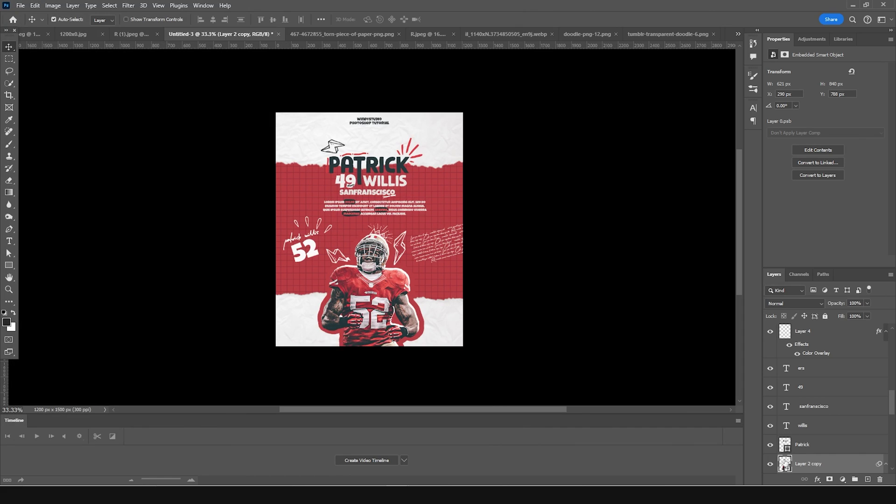
Step: Duplicate the player, enlarge the copy toward the top-right, and move it lower in the layer stack
scroll(787, 464, "down", 1)
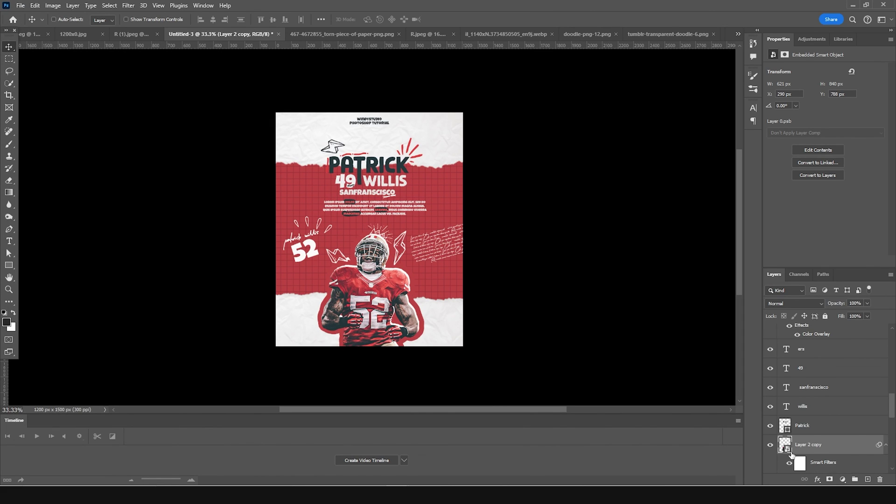
key("ctrl+j")
key("ctrl+t")
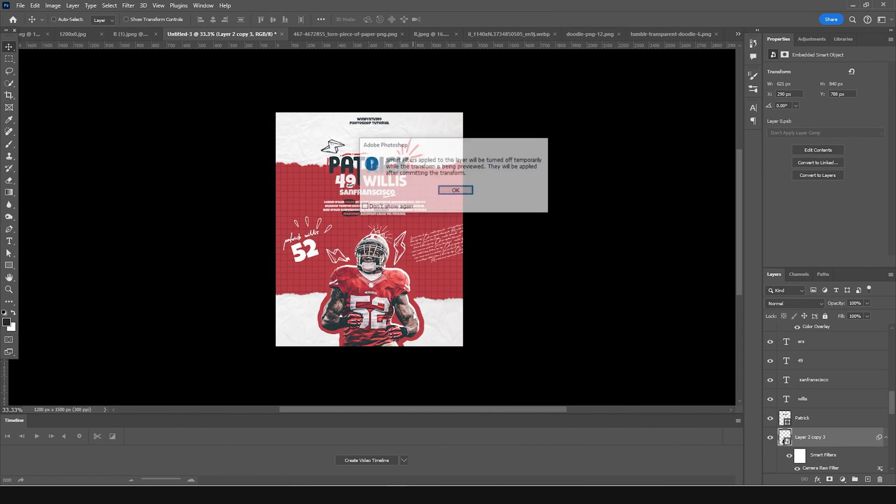
left_click(461, 194)
left_click_drag(421, 231, 508, 184)
key("Return")
left_click_drag(790, 439, 826, 341)
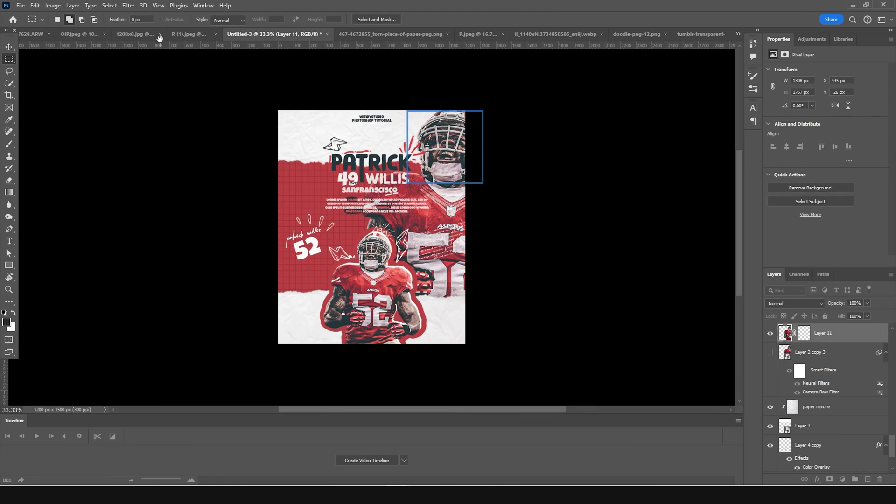
left_click(129, 5)
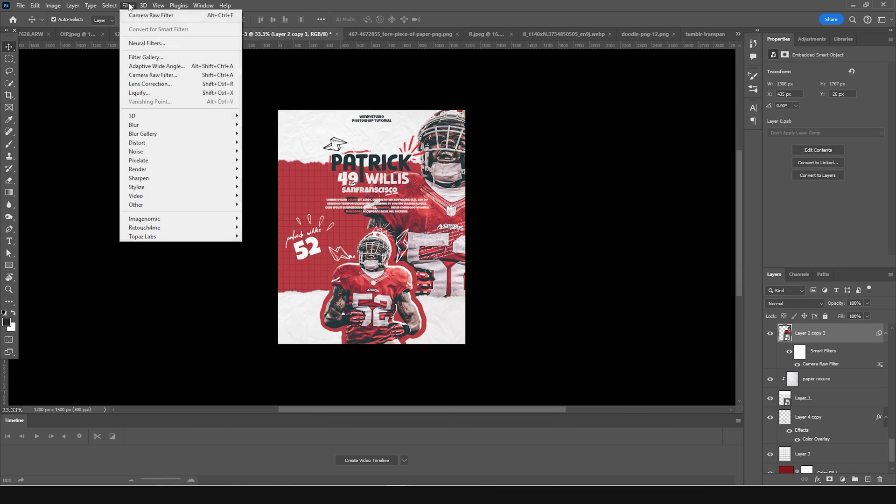
Step: Apply the Filter Gallery Cutout effect with edge simplicity 4 to the enlarged player
left_click(144, 58)
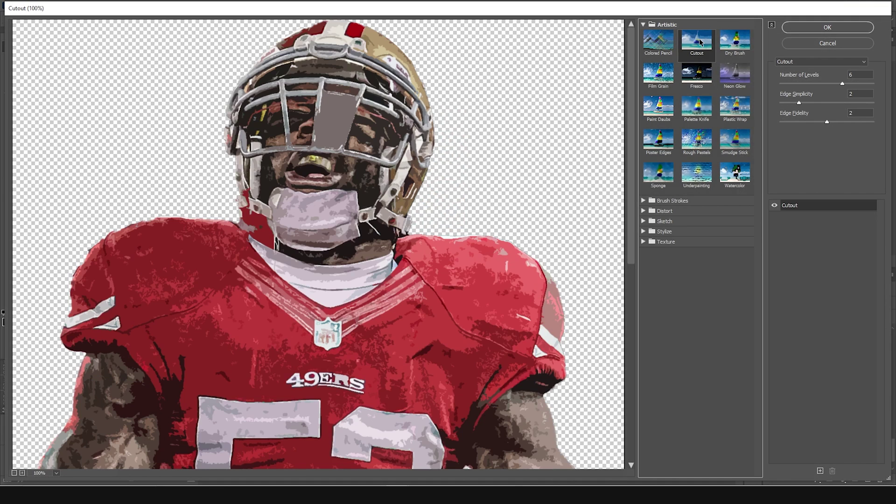
left_click_drag(798, 102, 841, 103)
left_click(818, 103)
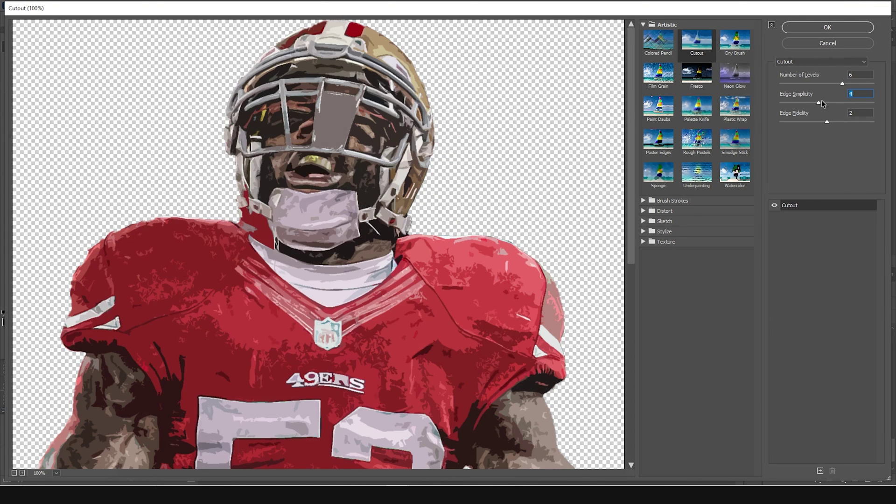
left_click(817, 27)
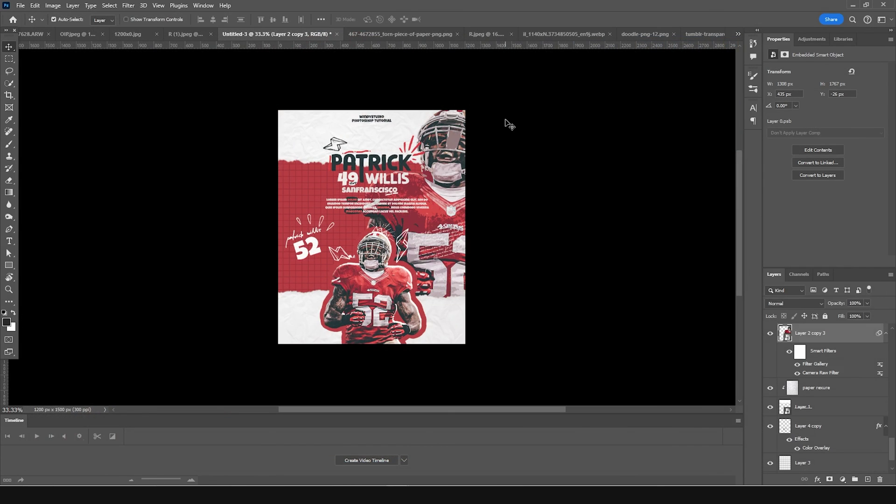
Step: Set the enlarged player to Hard Light blending at 28% opacity
left_click(802, 303)
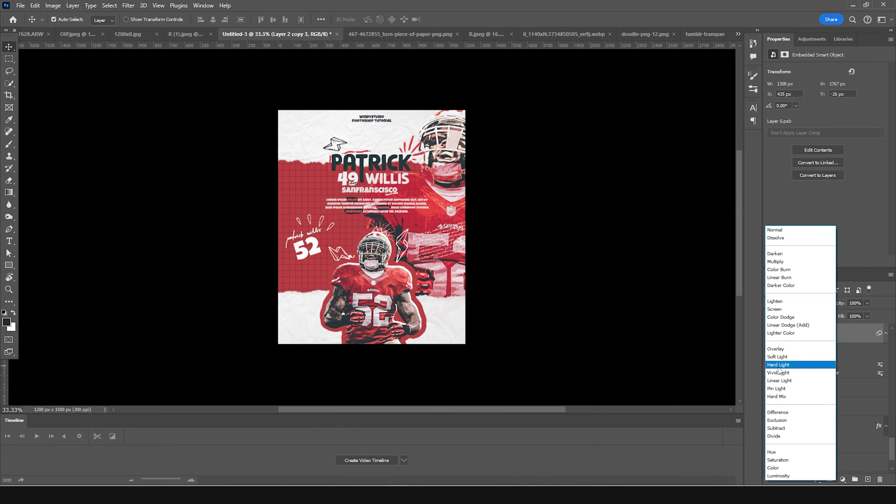
left_click(778, 364)
left_click(867, 303)
left_click(831, 314)
left_click_drag(834, 318, 837, 318)
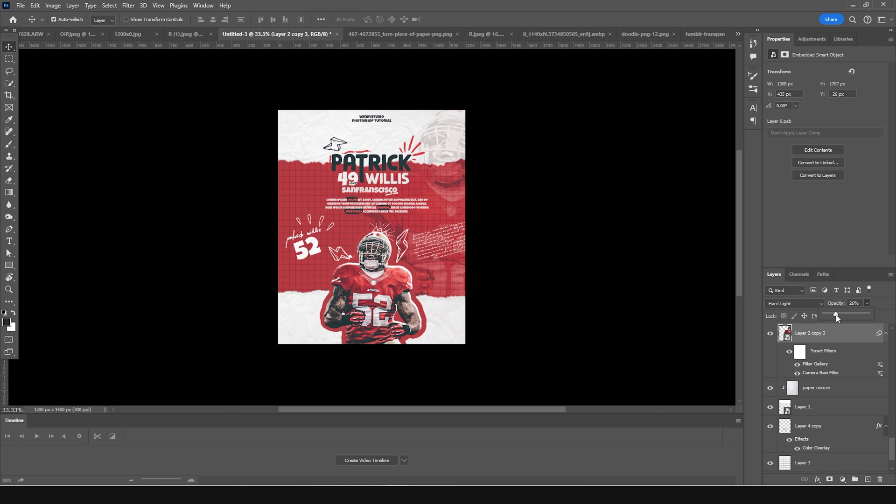
left_click(604, 246)
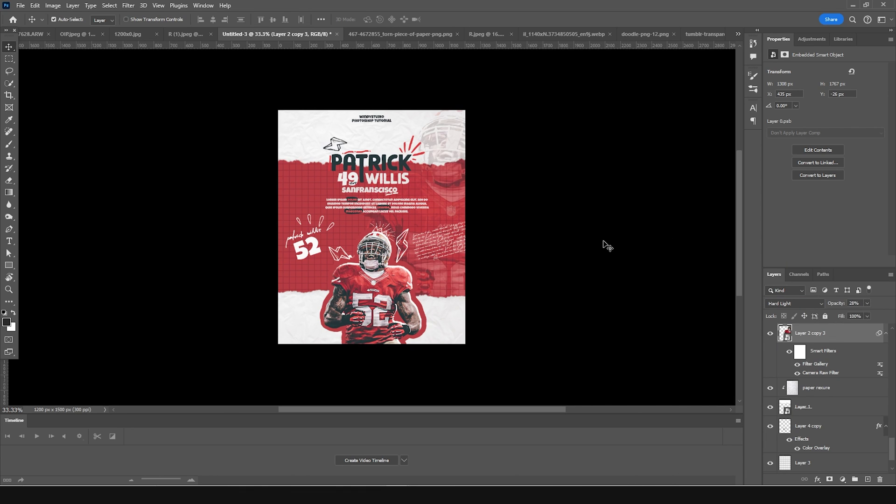